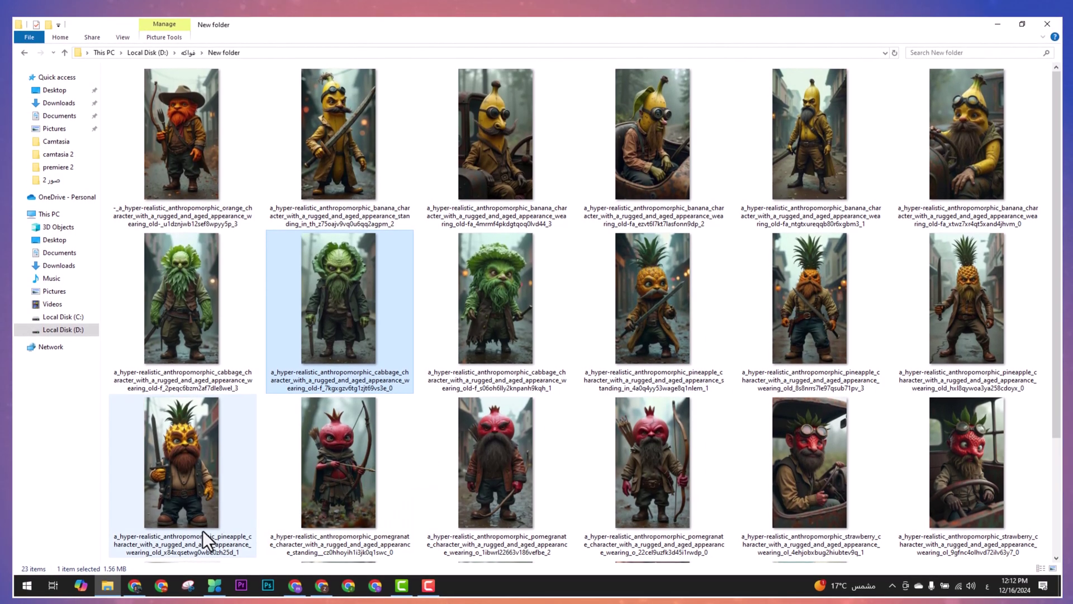
# Step: Switch to Hailuo AI, open its video creation page and upload the image of the banana character at a steering wheel
pyautogui.click(295, 585)
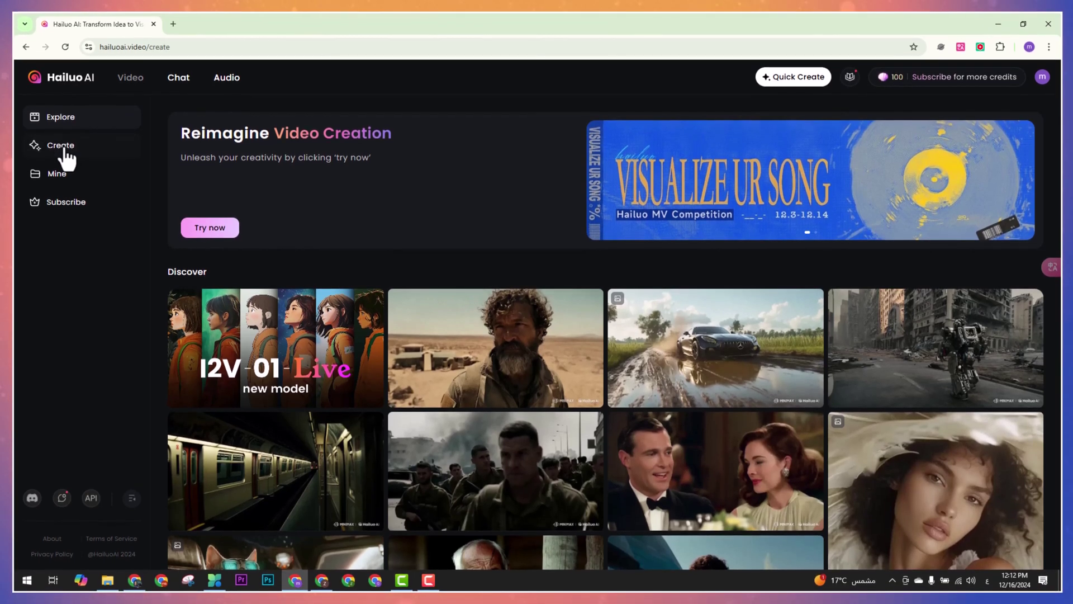
pyautogui.click(65, 151)
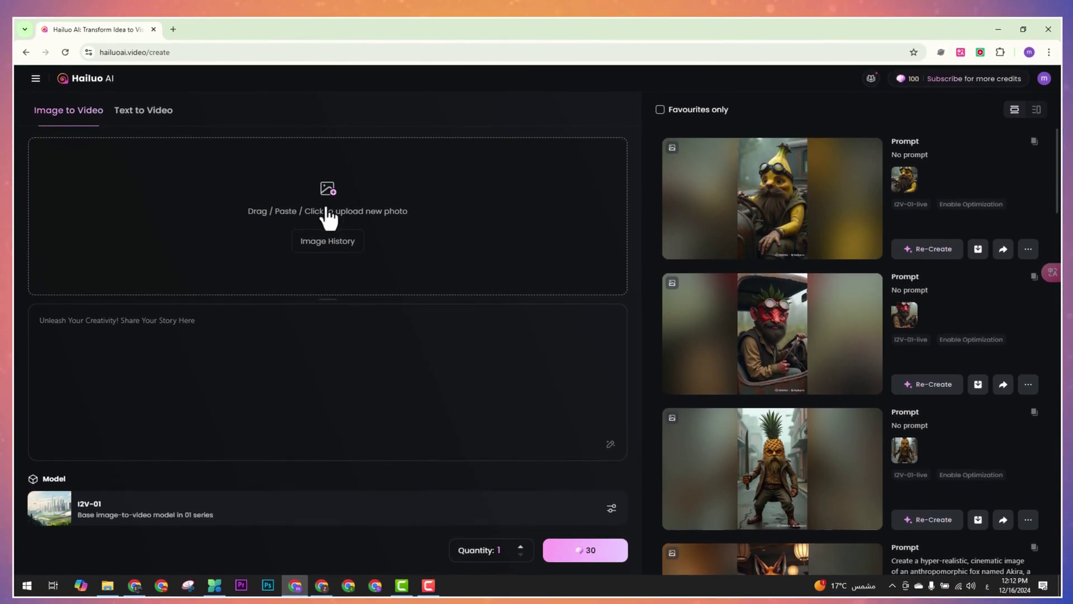
pyautogui.click(329, 217)
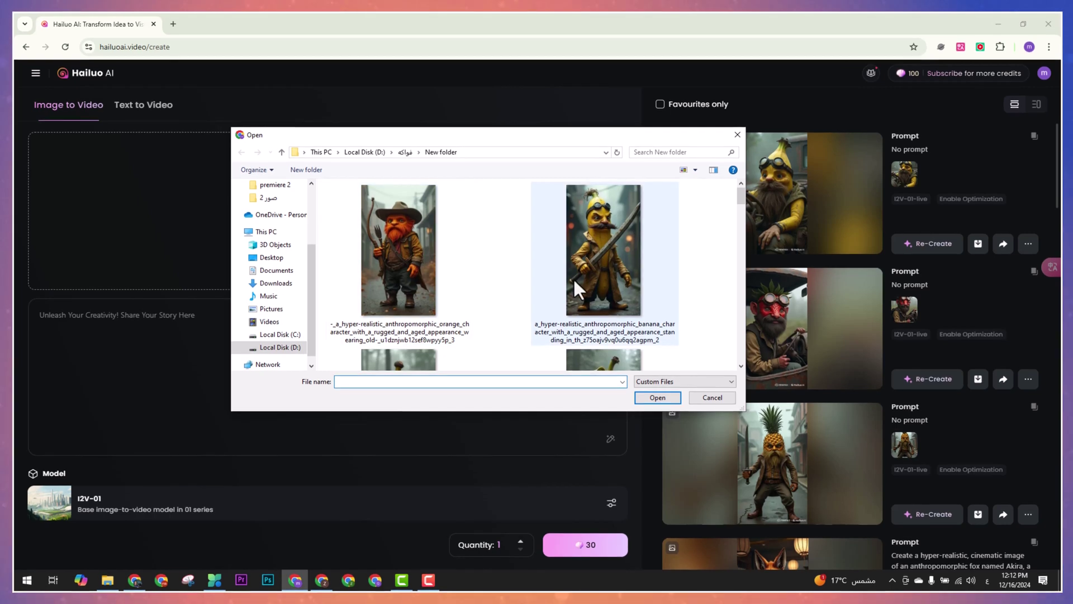
pyautogui.scroll(-2, 546, 290)
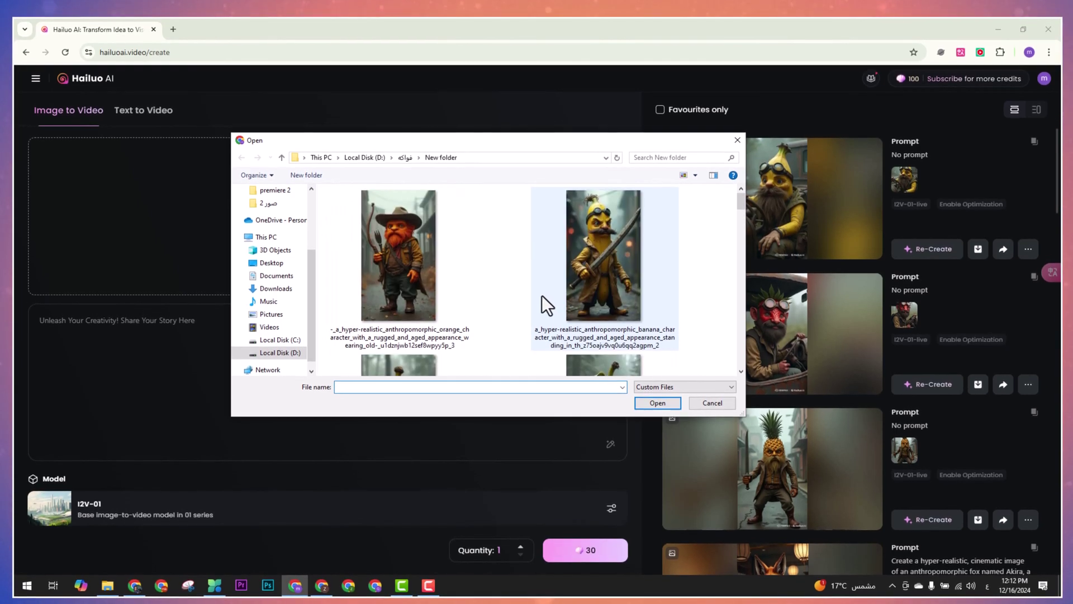
pyautogui.scroll(-1, 541, 294)
pyautogui.click(595, 262)
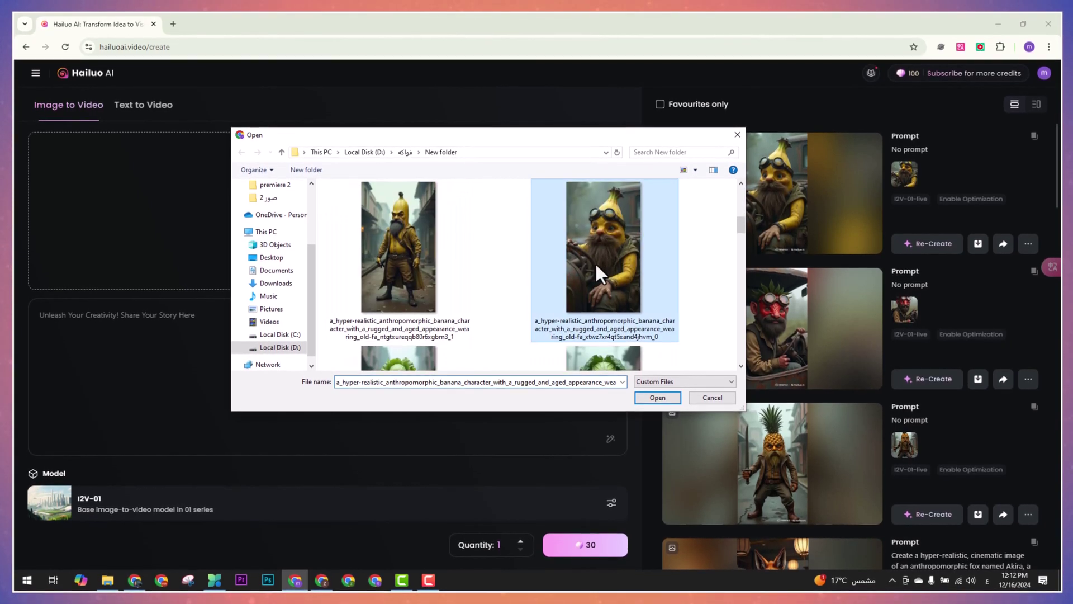
pyautogui.click(660, 399)
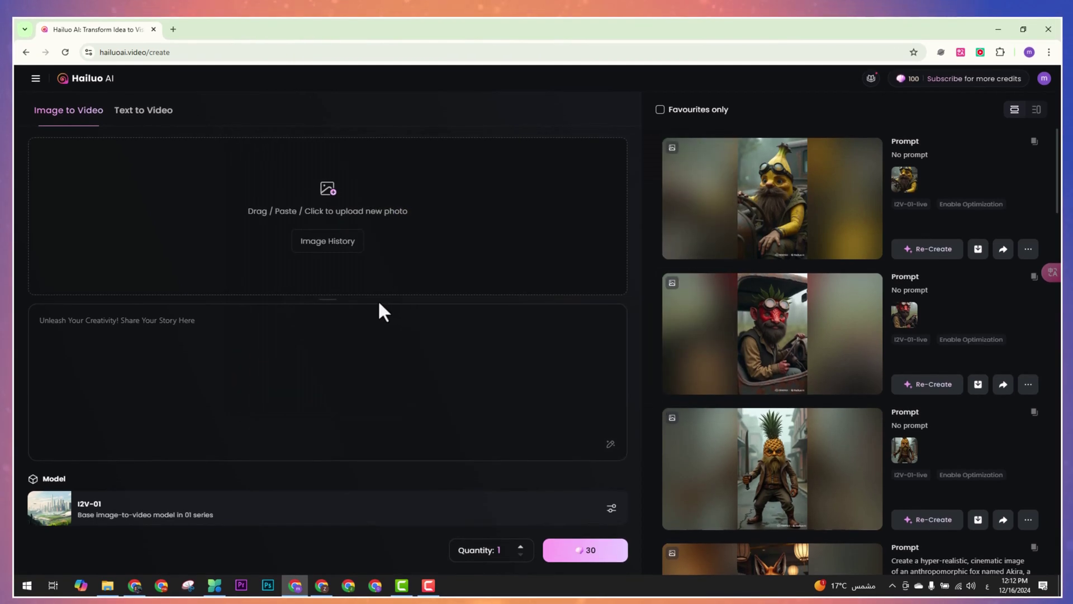
# Step: Open the video model choices, and replace the uploaded image with the orange character in the hat
pyautogui.click(260, 345)
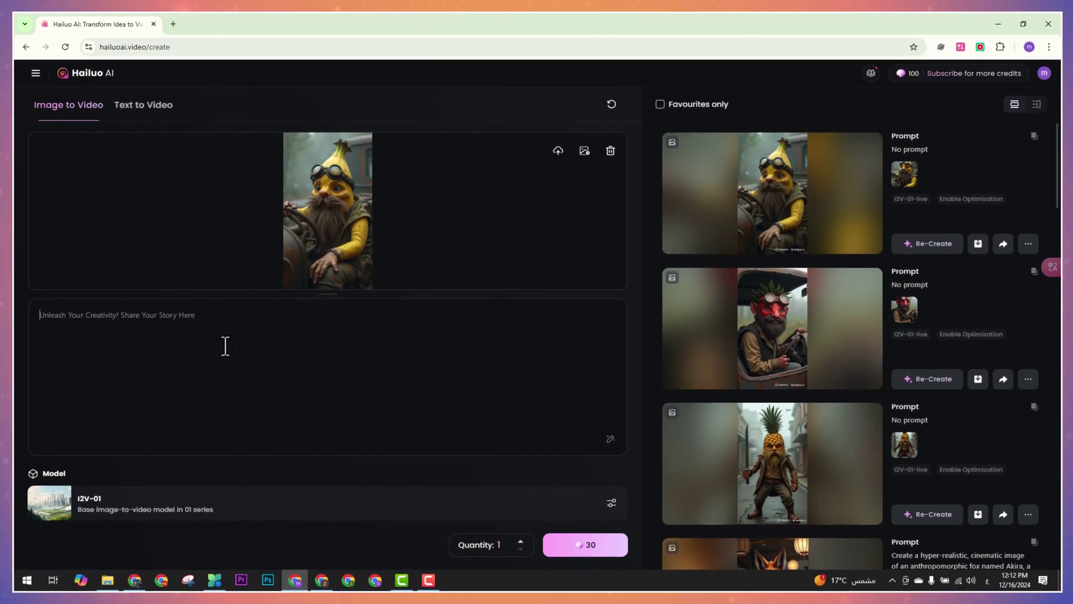
pyautogui.click(234, 522)
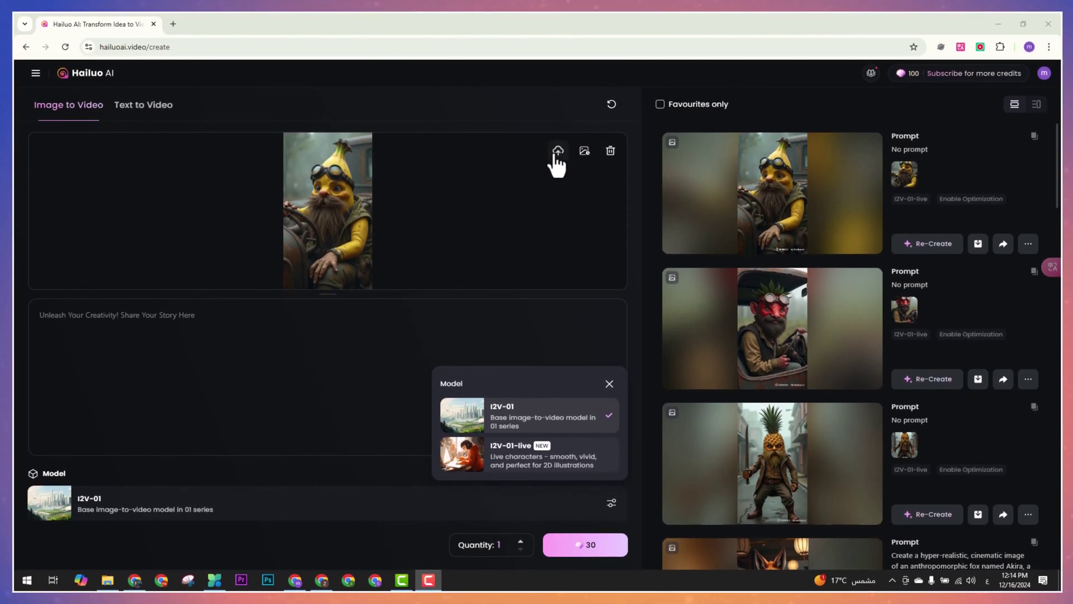
pyautogui.click(558, 151)
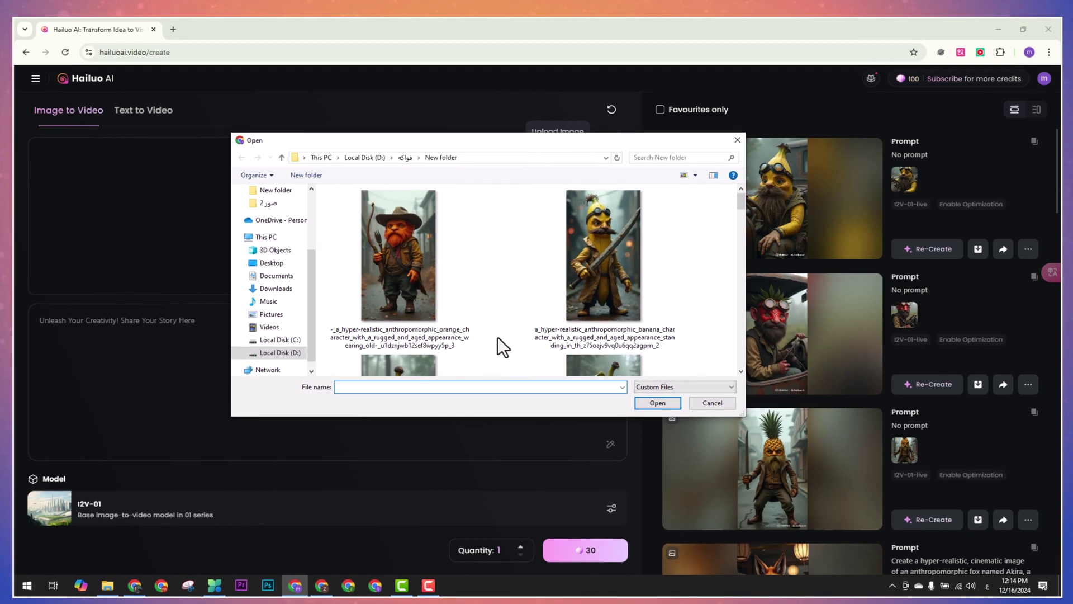
pyautogui.scroll(5, 498, 337)
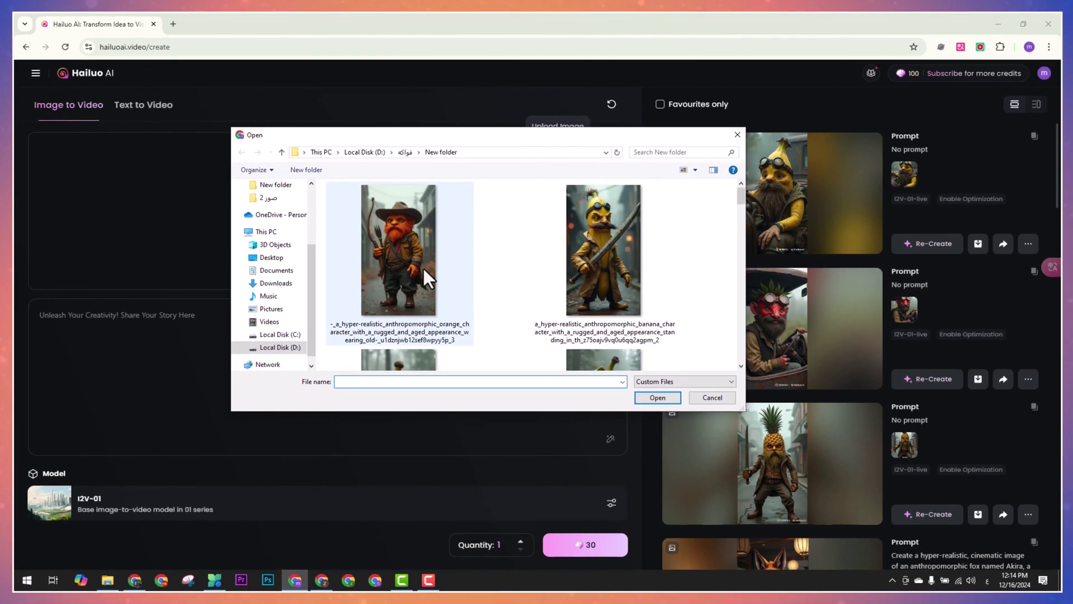
pyautogui.click(426, 281)
pyautogui.click(657, 398)
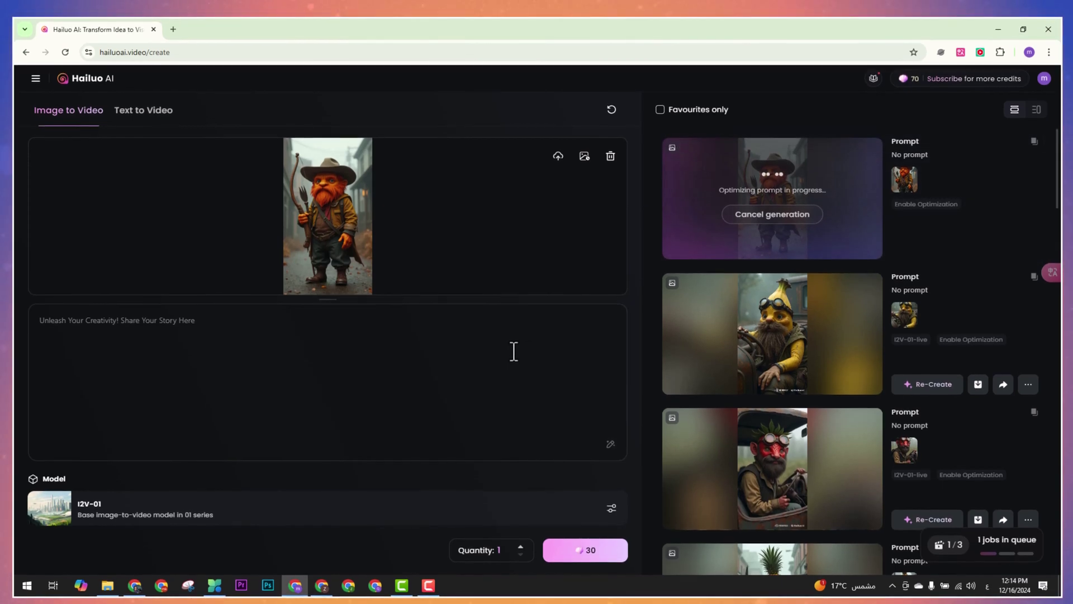
# Step: Preview the generated banana, strawberry and pineapple character videos in the creation history
pyautogui.scroll(-3, 789, 373)
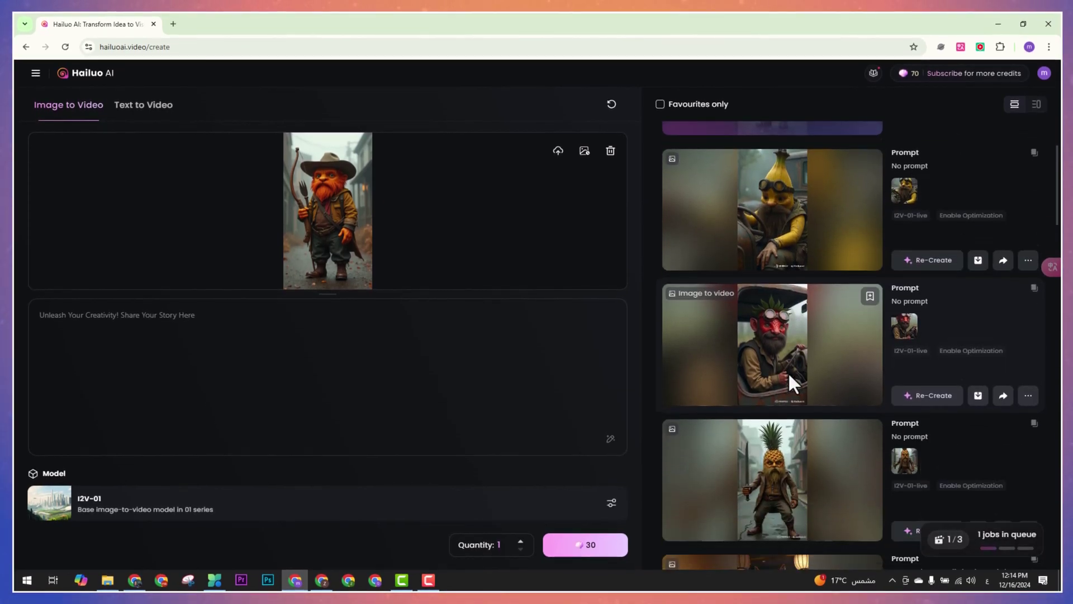
pyautogui.scroll(-1, 789, 376)
pyautogui.scroll(4, 790, 383)
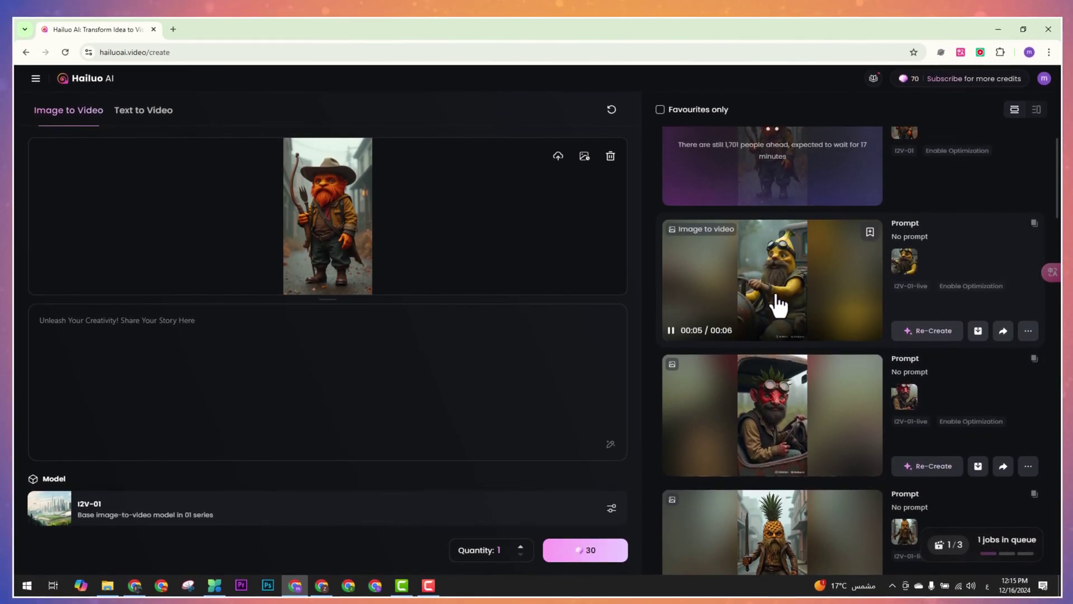
pyautogui.moveTo(815, 409)
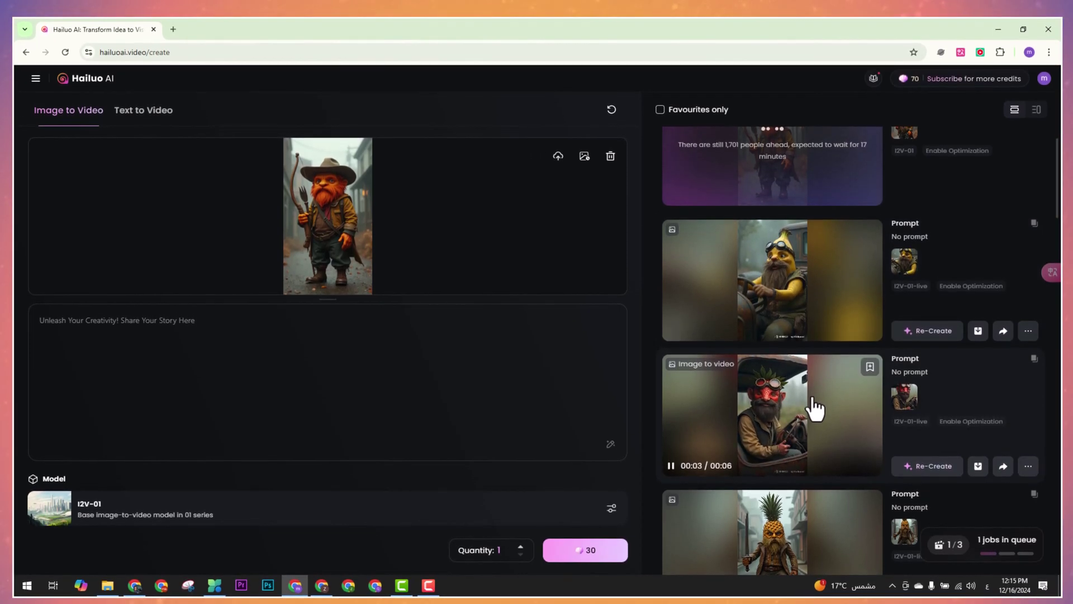
pyautogui.scroll(-1, 815, 405)
pyautogui.moveTo(803, 449)
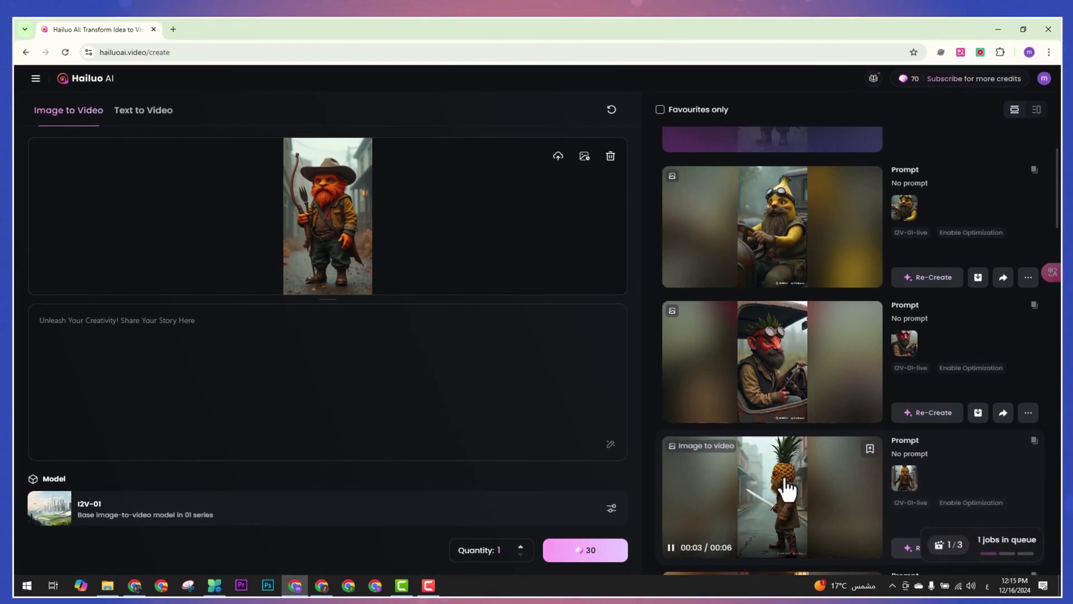
pyautogui.scroll(1, 788, 490)
pyautogui.scroll(1, 789, 490)
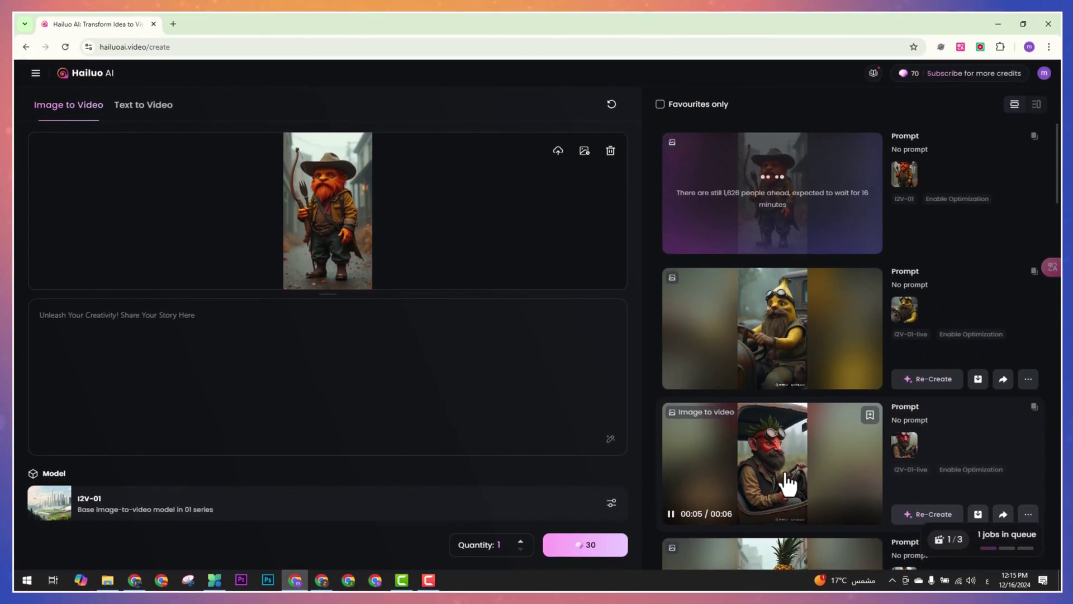
# Step: Download the generated video of the banana character at the steering wheel
pyautogui.scroll(-1, 788, 482)
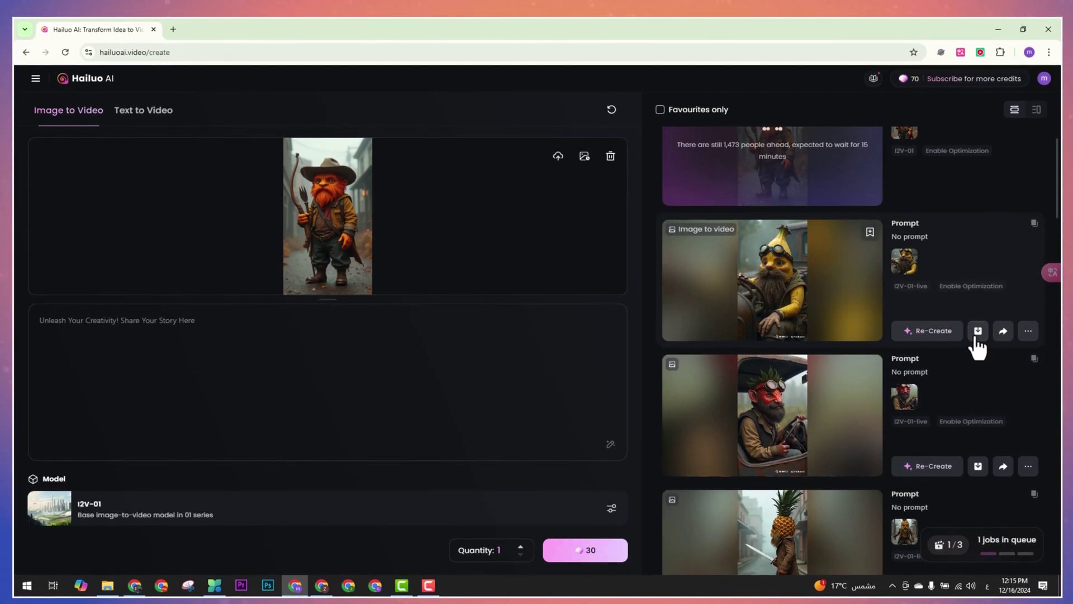
pyautogui.click(978, 334)
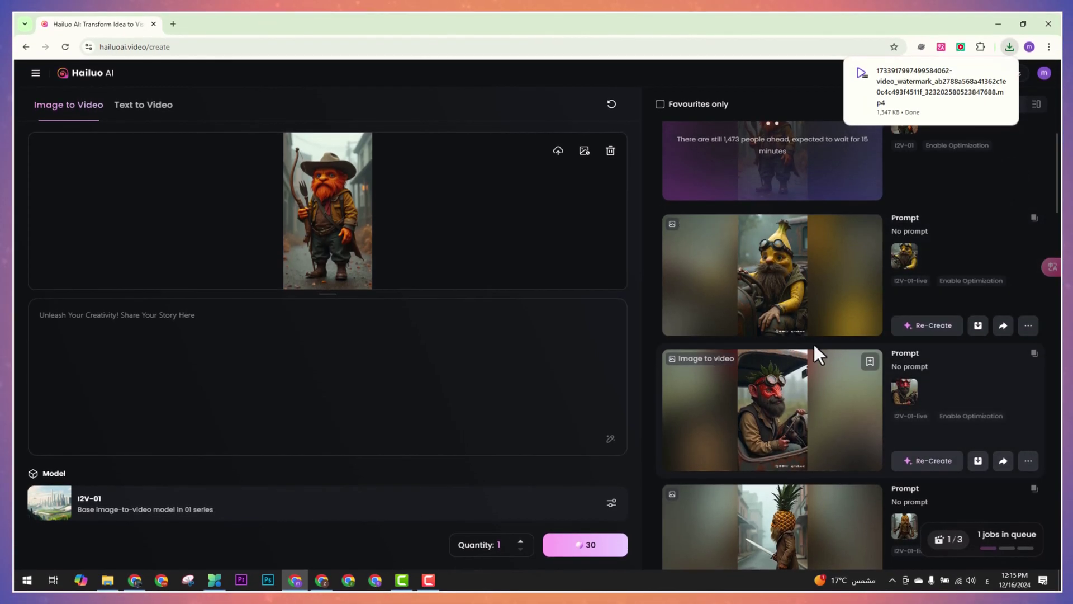
pyautogui.scroll(-1, 772, 458)
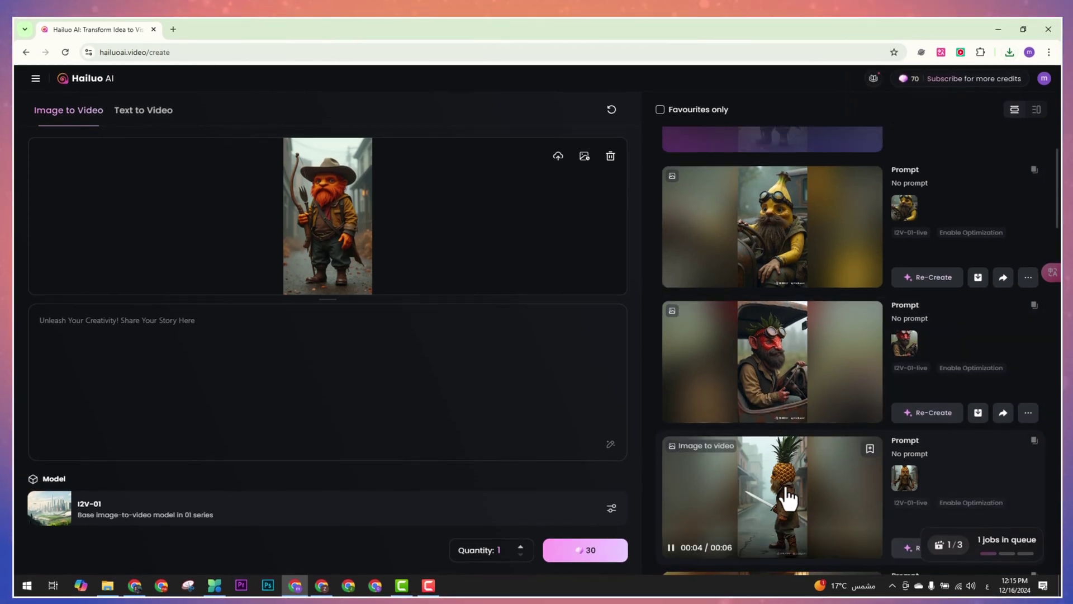
pyautogui.scroll(1, 788, 498)
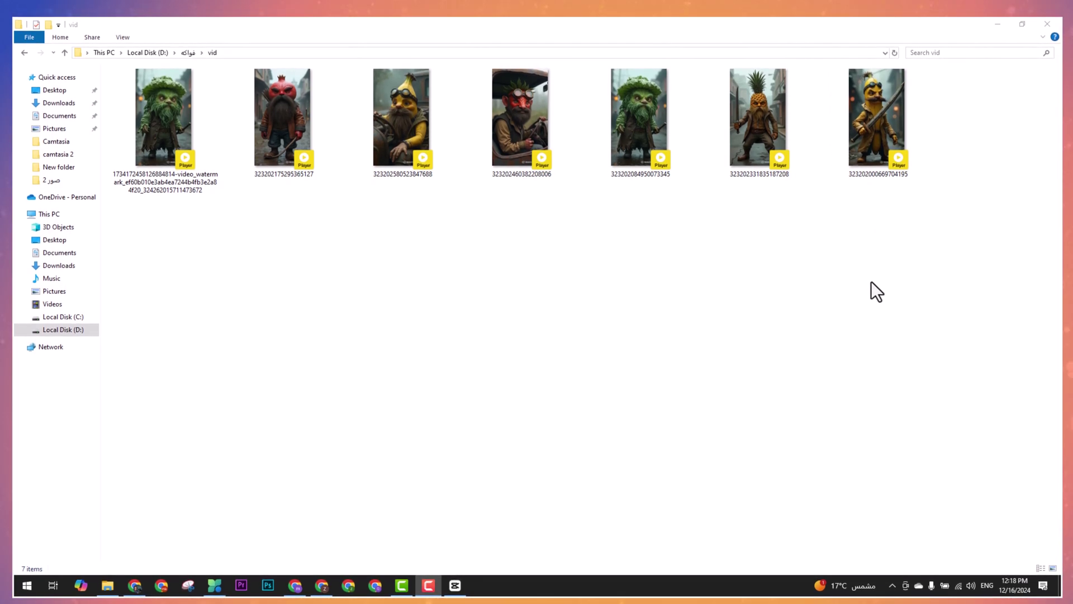
# Step: Switch to CapCut, create a new project and import all seven character videos from the vid folder inside فواكه on Local Disk (D:)
pyautogui.click(455, 586)
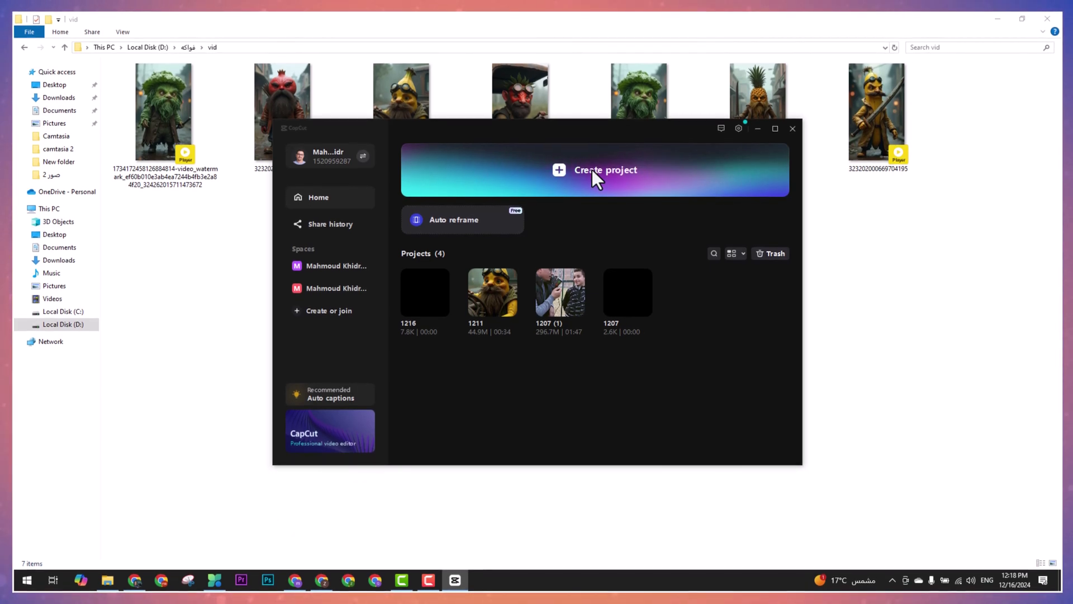
pyautogui.click(570, 173)
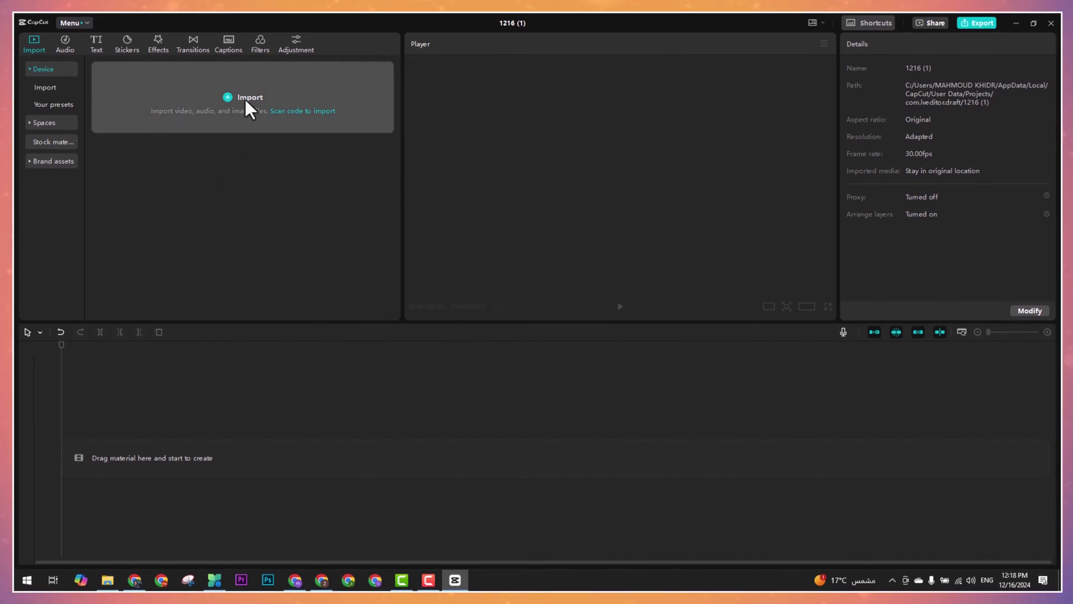
pyautogui.click(249, 96)
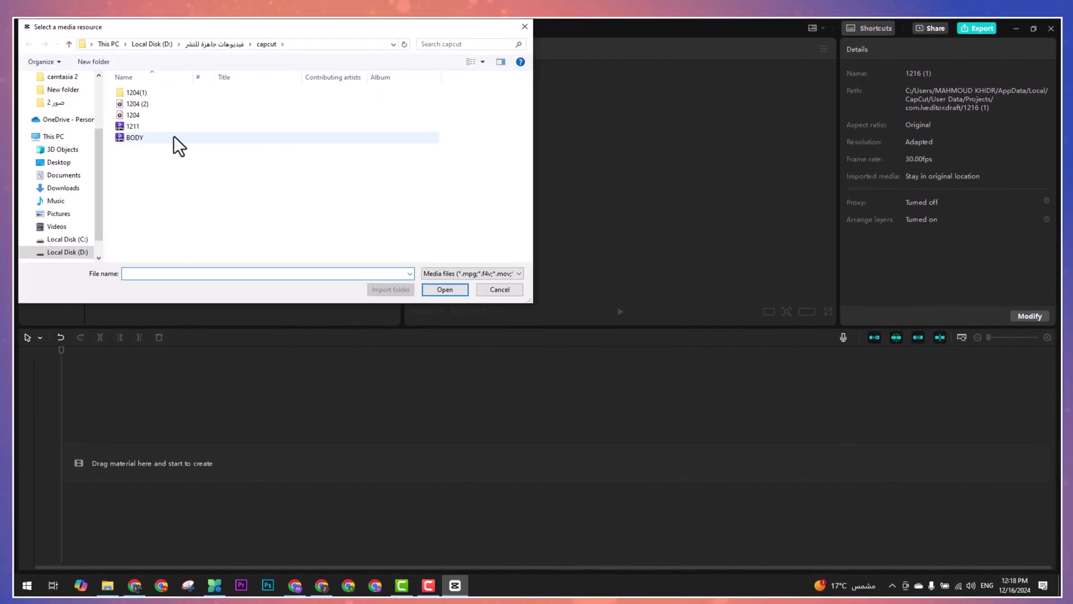
pyautogui.scroll(-1, 77, 196)
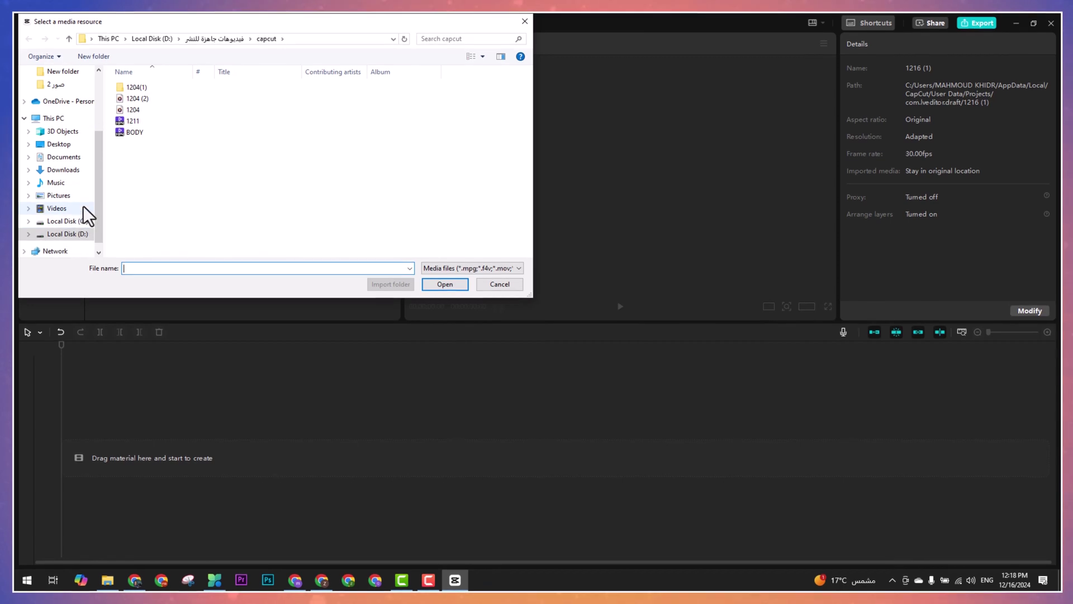
pyautogui.click(71, 236)
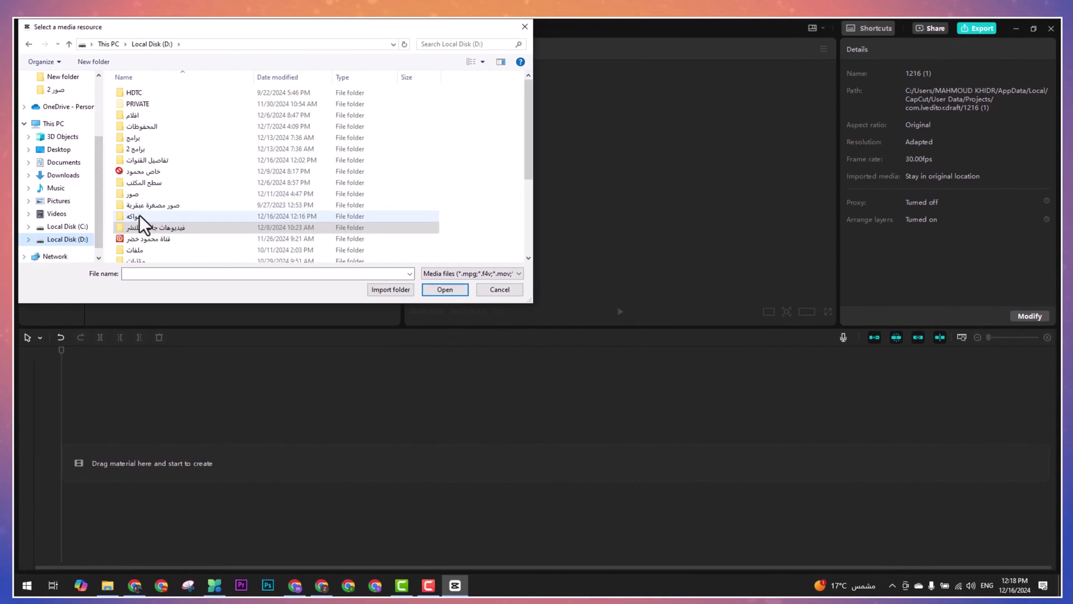
pyautogui.doubleClick(139, 210)
pyautogui.doubleClick(355, 134)
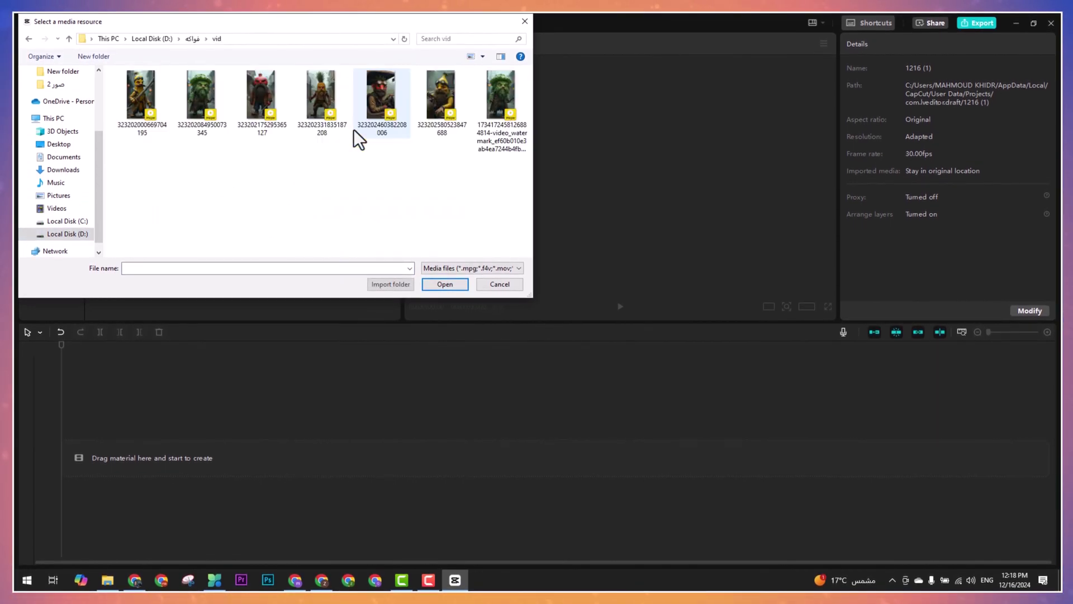
pyautogui.moveTo(509, 191); pyautogui.dragTo(172, 104)
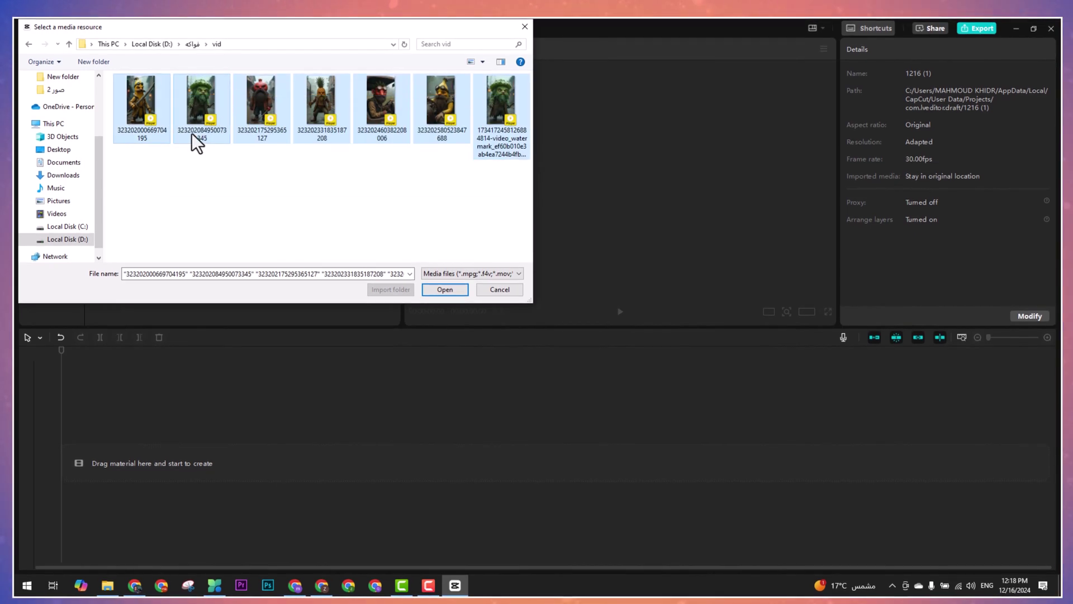
pyautogui.click(456, 290)
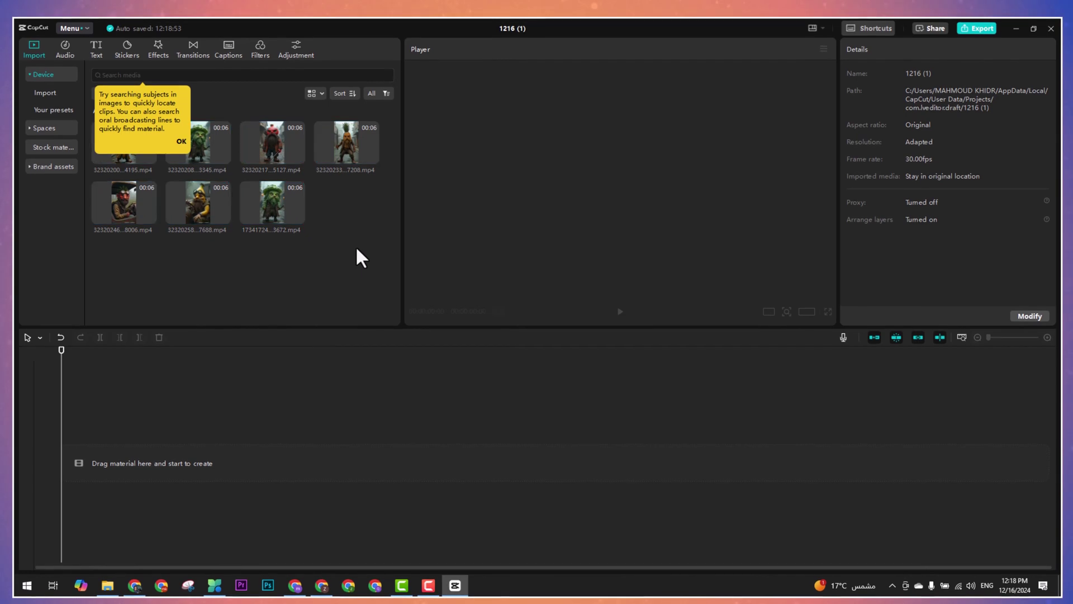
pyautogui.click(181, 140)
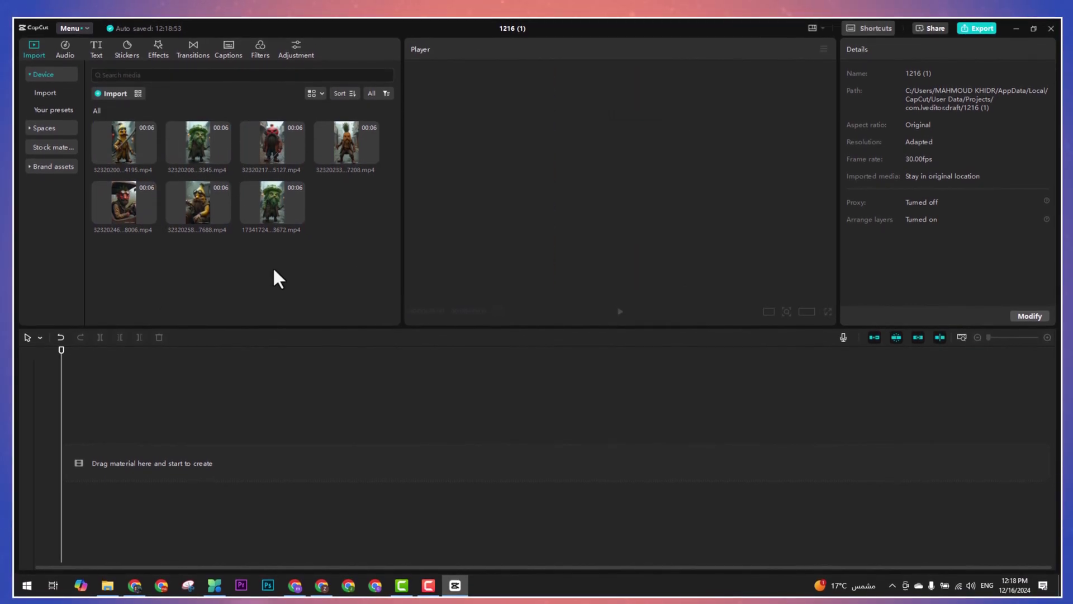
# Step: Place three clips end to end on the timeline: the cabbage video ending in 3672, the banana driver and the sword-holding banana
pyautogui.moveTo(270, 200); pyautogui.dragTo(115, 457)
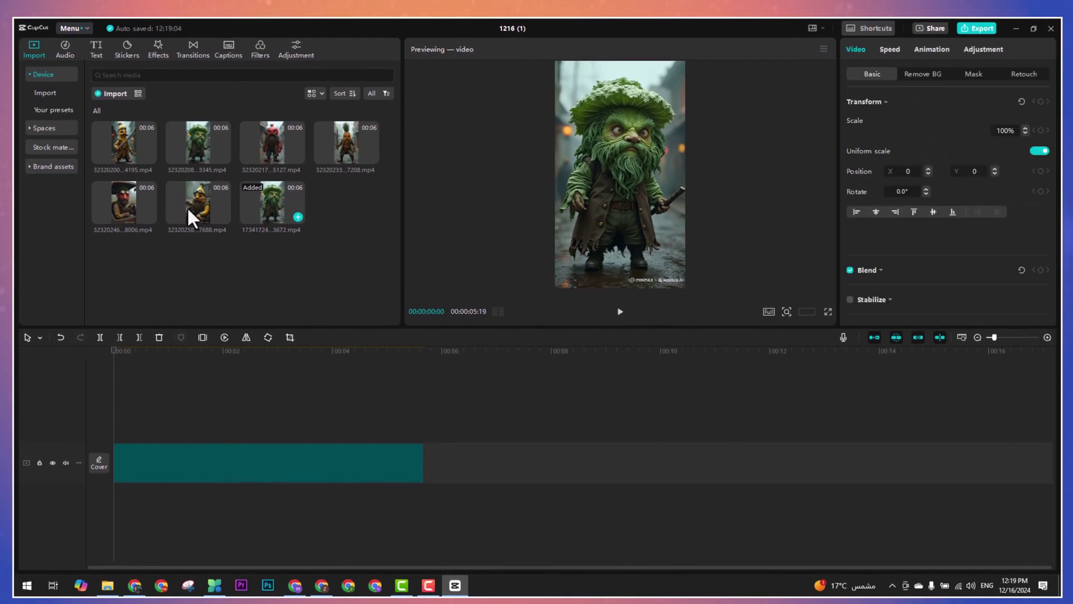
pyautogui.moveTo(183, 196); pyautogui.dragTo(436, 458)
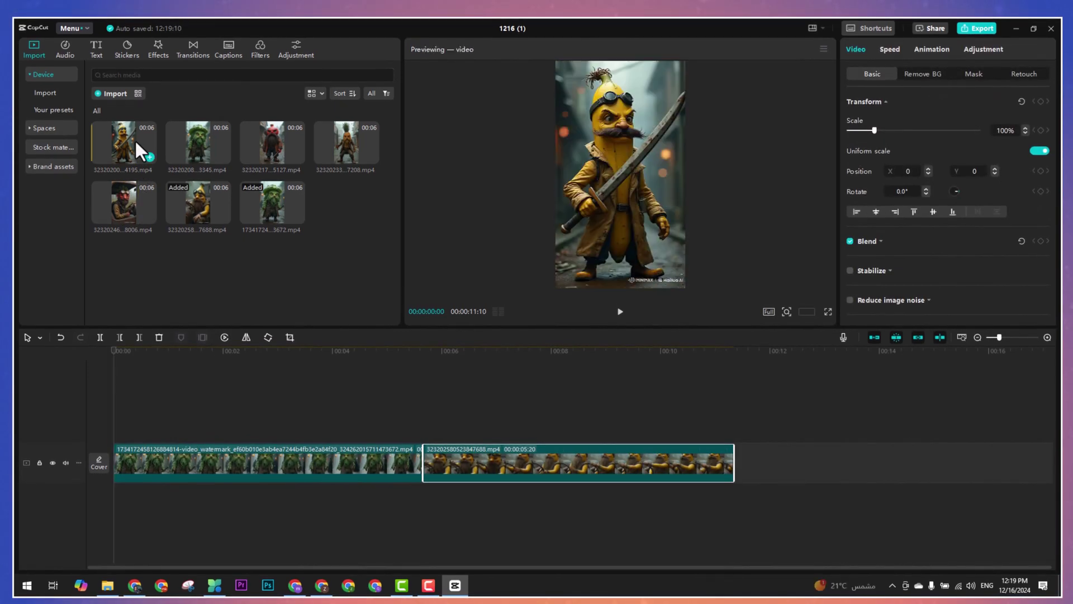
pyautogui.moveTo(757, 474); pyautogui.dragTo(752, 470)
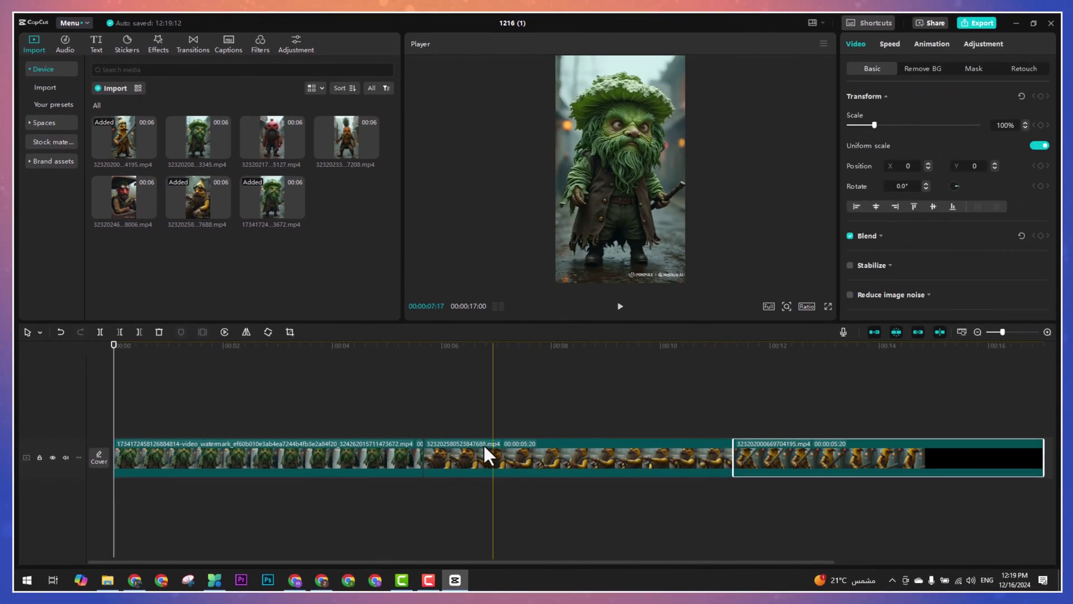
pyautogui.press('Home')
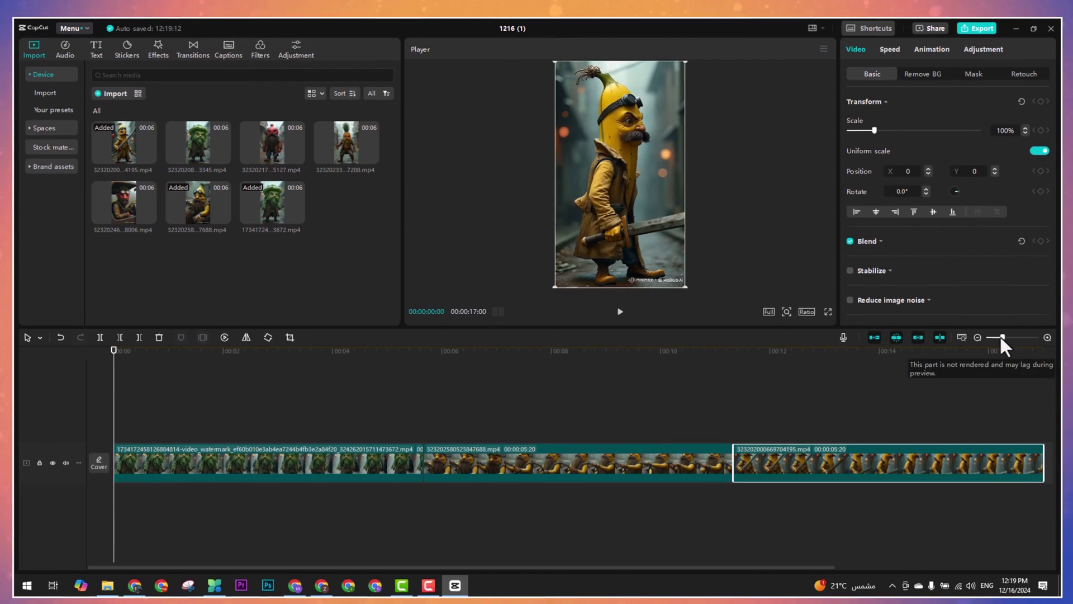
# Step: Append the strawberry driver, pomegranate, remaining cabbage and pineapple clips, in that order, to the end of the timeline
pyautogui.click(995, 338)
pyautogui.moveTo(126, 137); pyautogui.dragTo(144, 184)
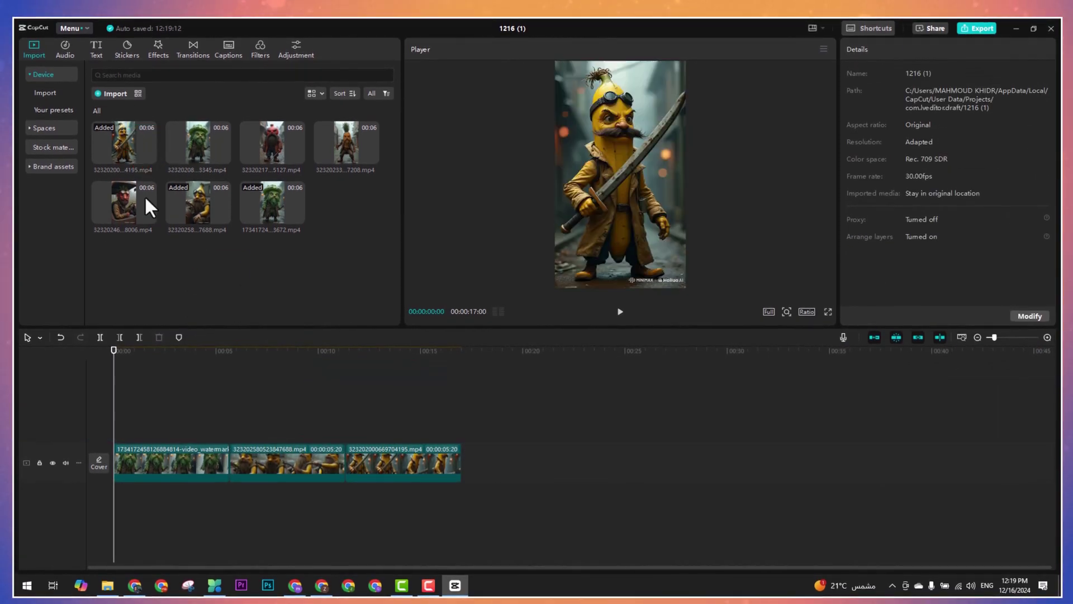
pyautogui.moveTo(280, 289); pyautogui.dragTo(492, 472)
pyautogui.moveTo(272, 142); pyautogui.dragTo(581, 463)
pyautogui.moveTo(216, 143); pyautogui.dragTo(699, 473)
pyautogui.moveTo(346, 143); pyautogui.dragTo(815, 467)
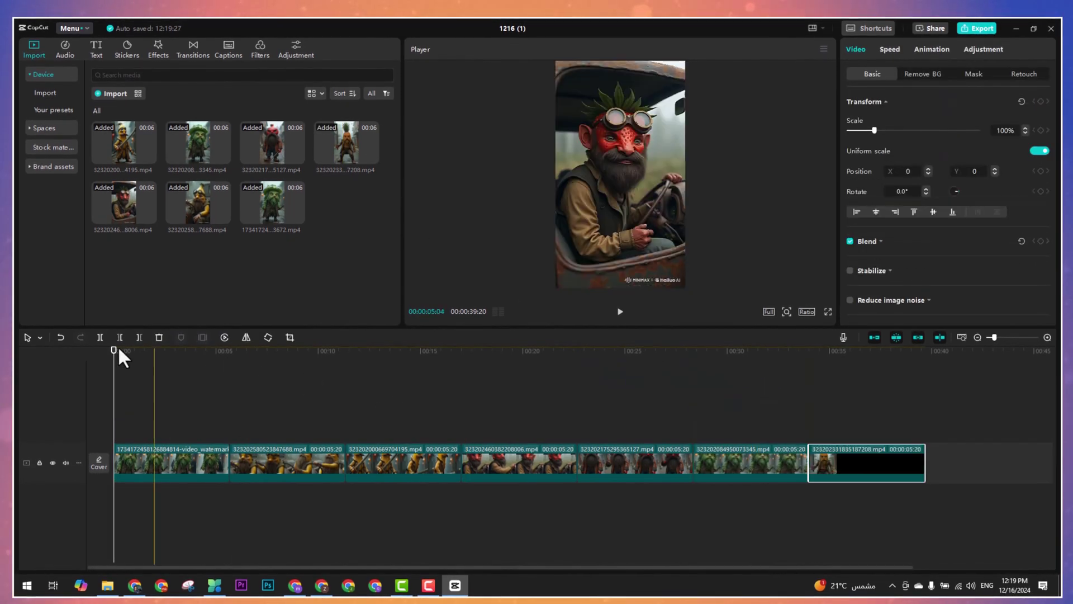
# Step: Scrub through the assembled timeline to review the clips and the watermark on each one
pyautogui.moveTo(112, 348); pyautogui.dragTo(178, 363)
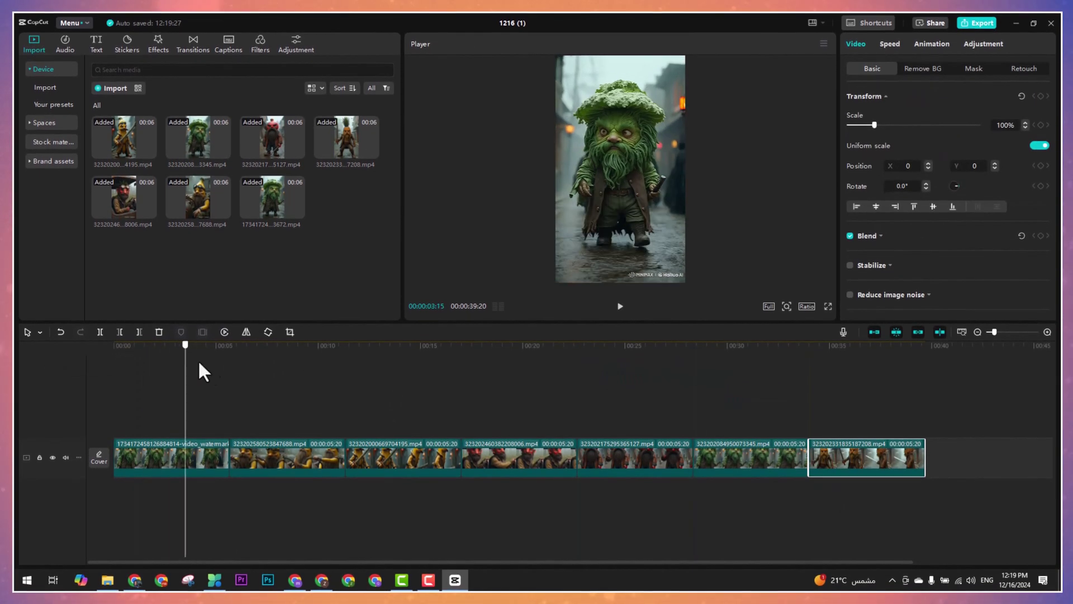
pyautogui.moveTo(263, 372); pyautogui.dragTo(781, 469)
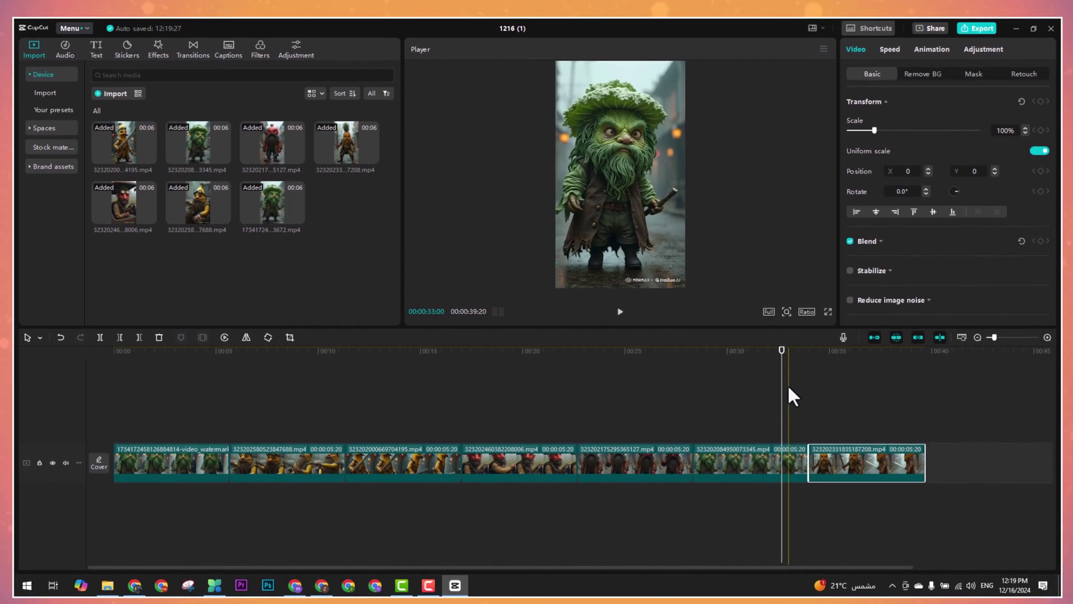
pyautogui.moveTo(739, 362); pyautogui.dragTo(203, 385)
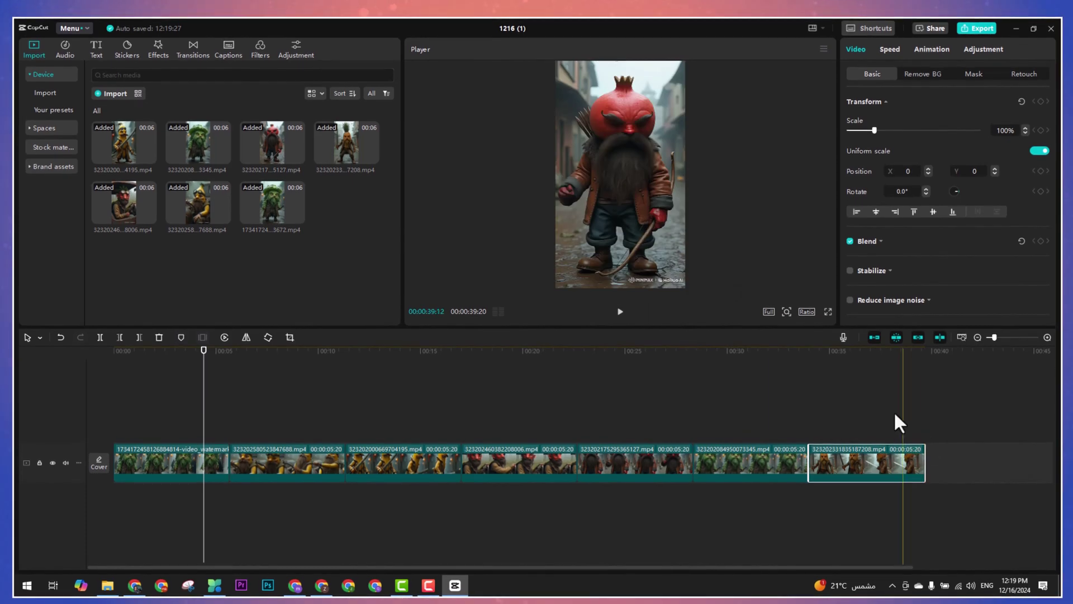
# Step: Slightly enlarge the pineapple clip with all clips selected, and shift it down until its watermark leaves the frame
pyautogui.click(895, 415)
pyautogui.moveTo(866, 419); pyautogui.dragTo(185, 476)
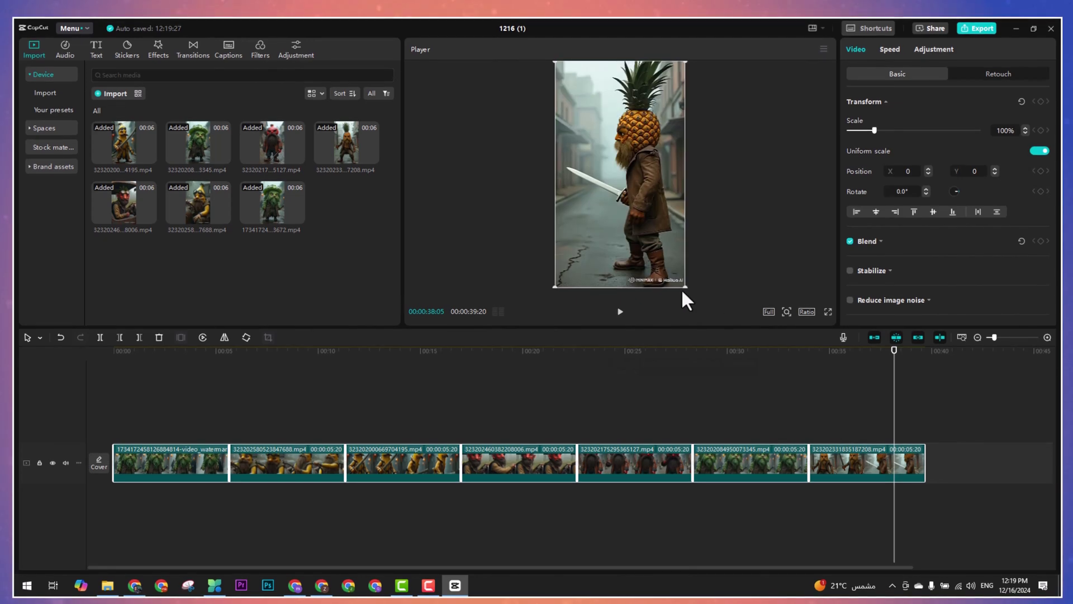
pyautogui.moveTo(686, 286); pyautogui.dragTo(690, 290)
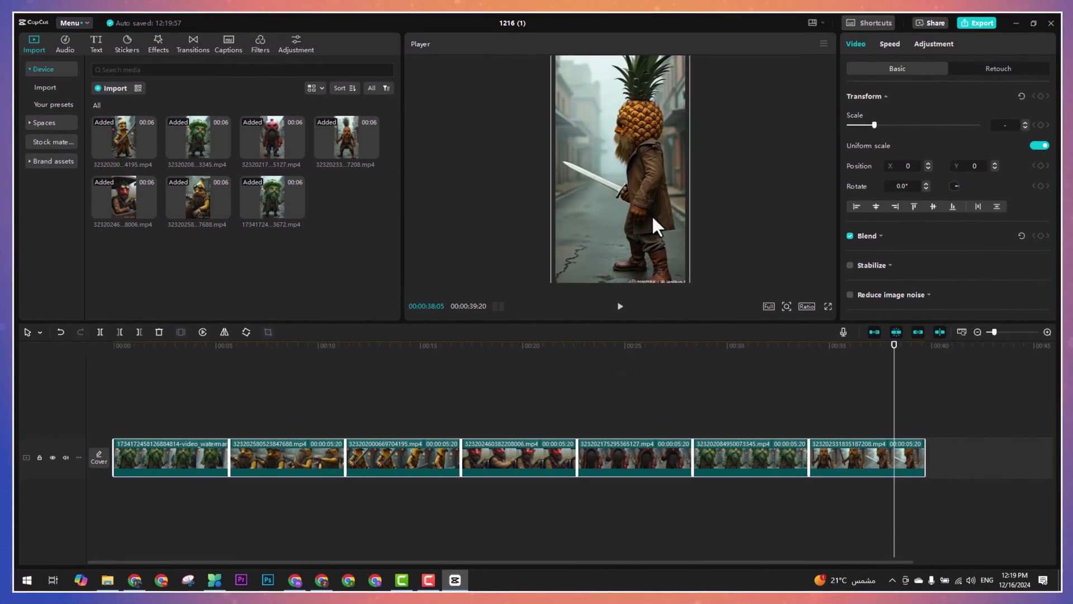
pyautogui.moveTo(643, 177); pyautogui.dragTo(643, 189)
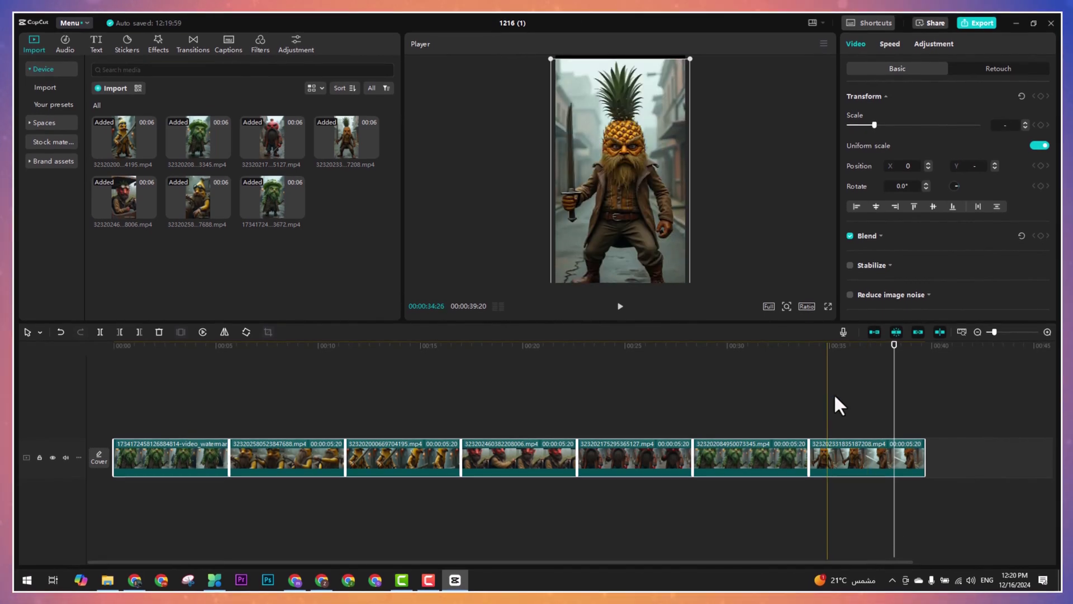
pyautogui.click(763, 343)
pyautogui.click(807, 414)
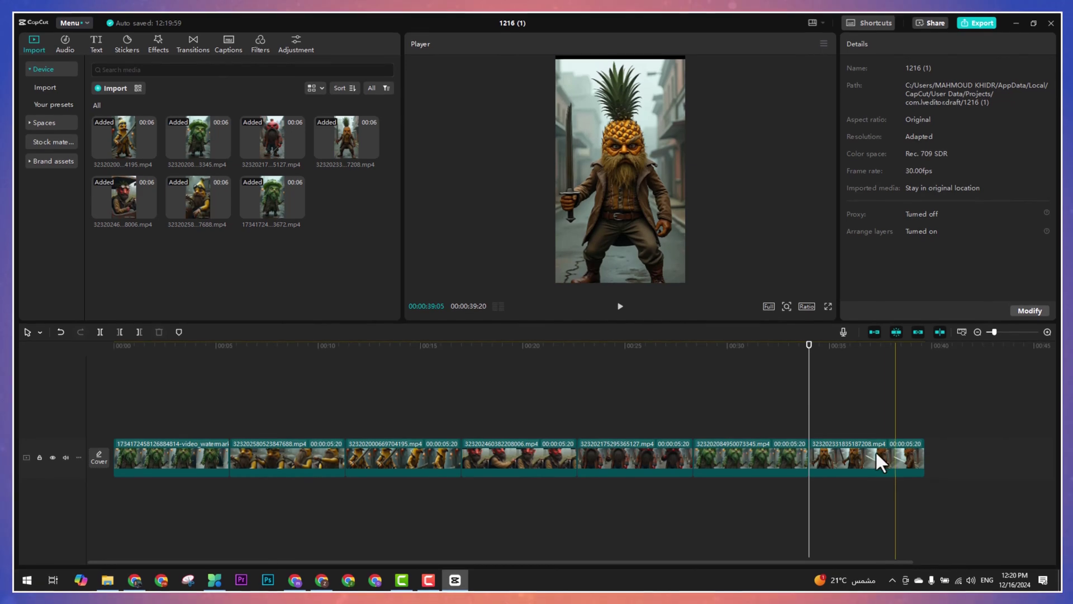
# Step: Scale the second cabbage clip to 105% and shift it down so its watermark falls outside the frame
pyautogui.click(743, 345)
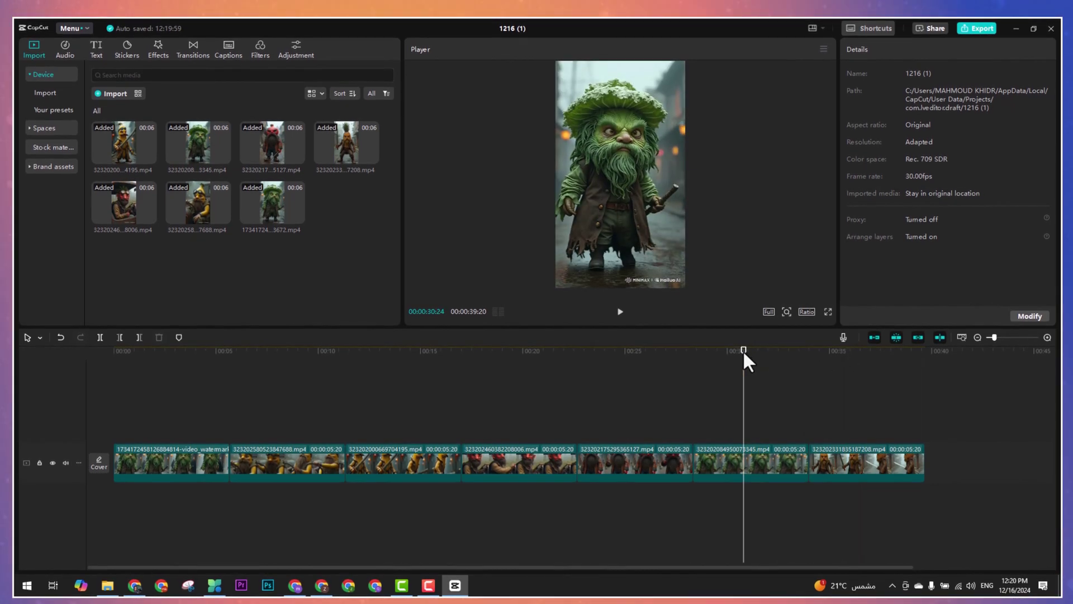
pyautogui.click(730, 453)
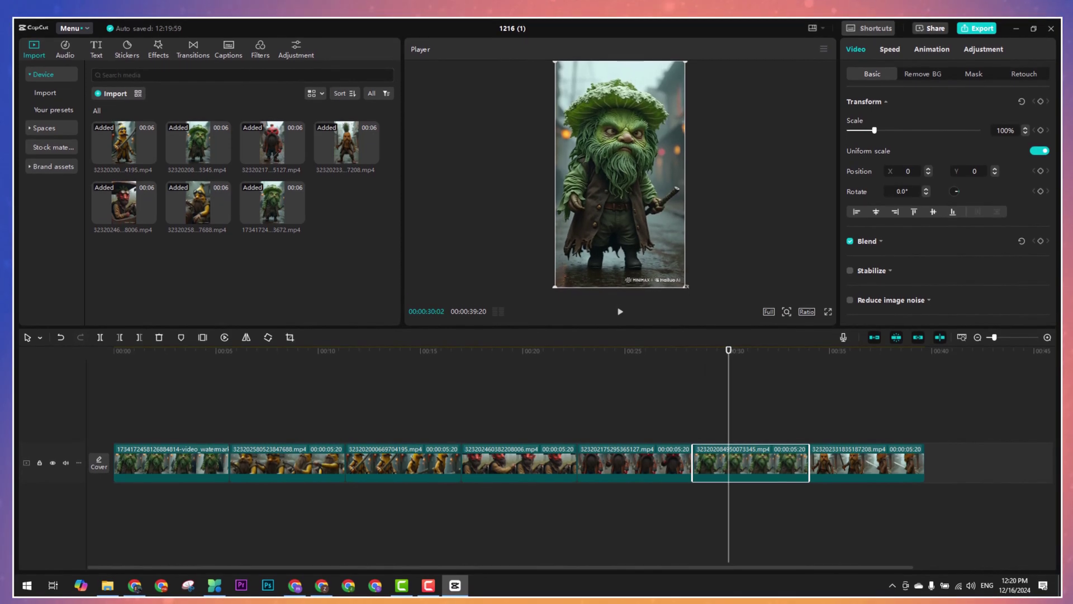
pyautogui.moveTo(685, 286); pyautogui.dragTo(693, 293)
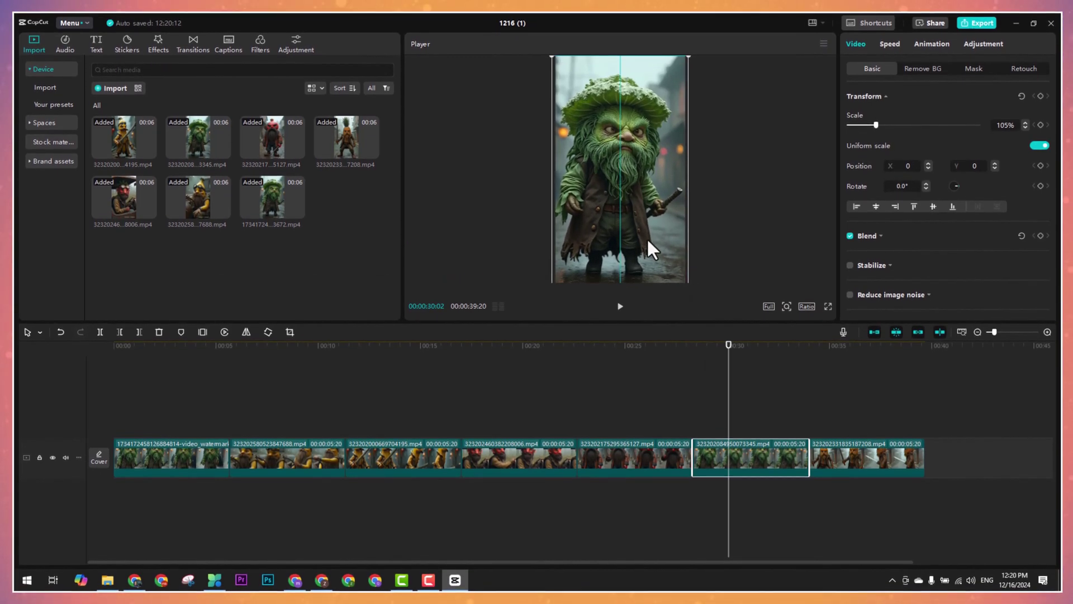
# Step: Scale the pomegranate clip to 105% to push its watermark toward the frame's edge
pyautogui.click(664, 453)
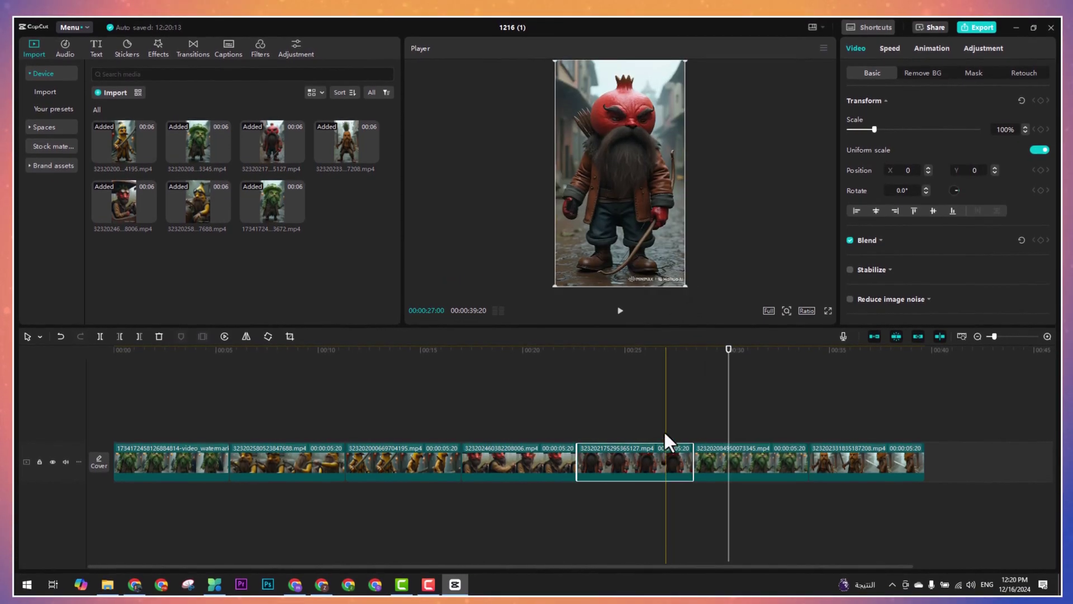
pyautogui.click(645, 356)
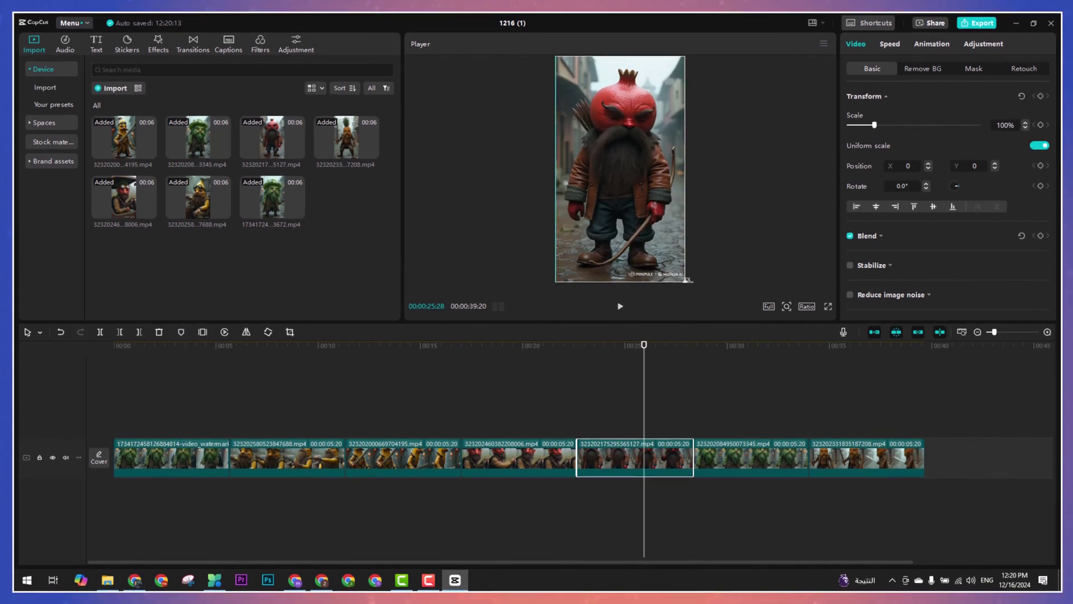
pyautogui.moveTo(691, 285); pyautogui.dragTo(698, 291)
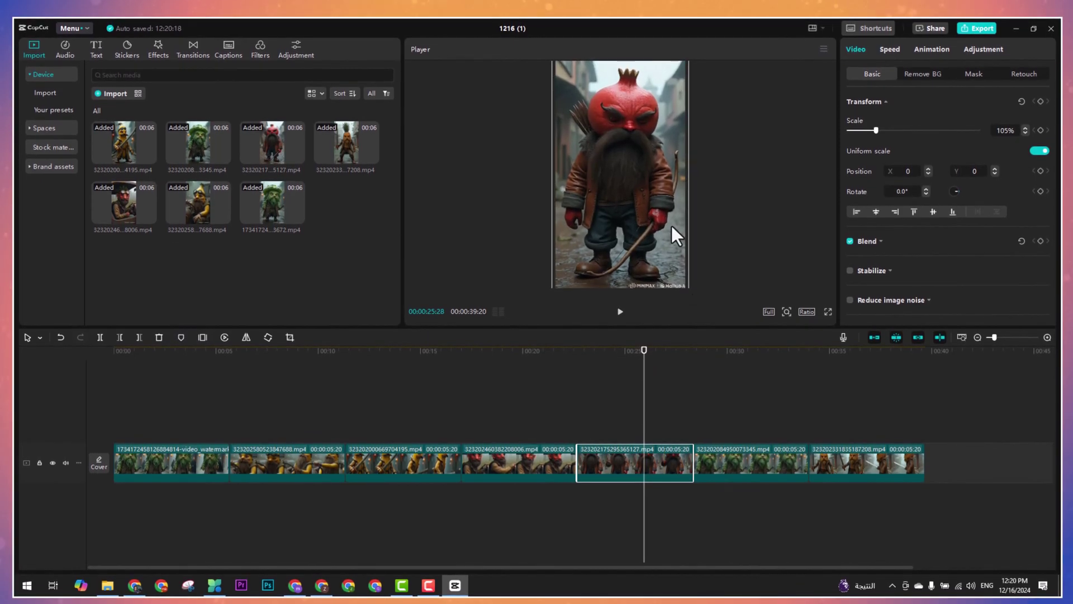
# Step: Scale the strawberry driver clip to 106% and move it down so its watermark falls outside the frame
pyautogui.click(537, 458)
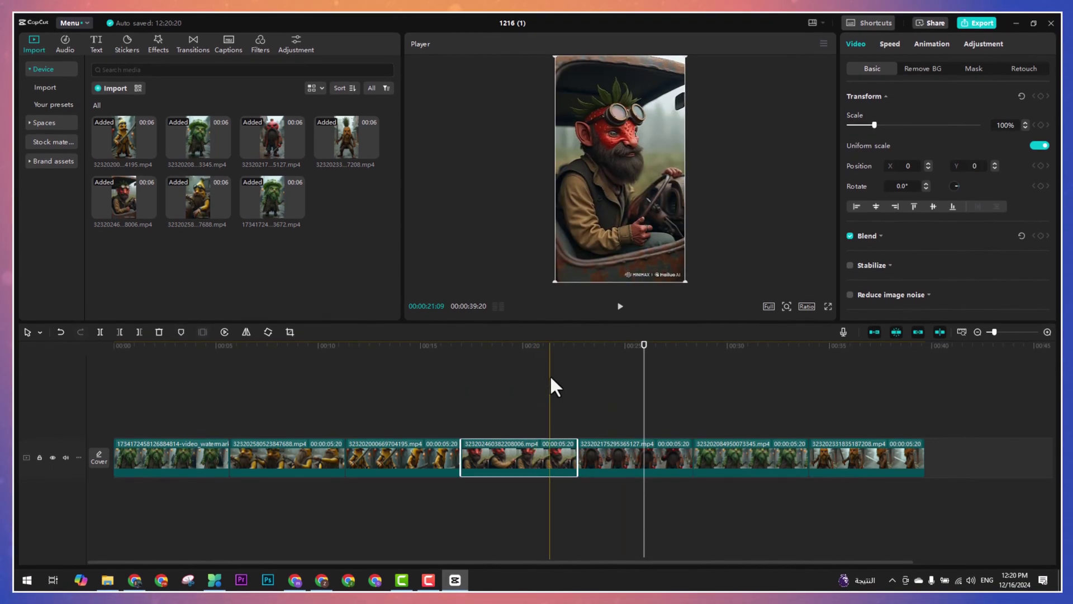
pyautogui.click(546, 351)
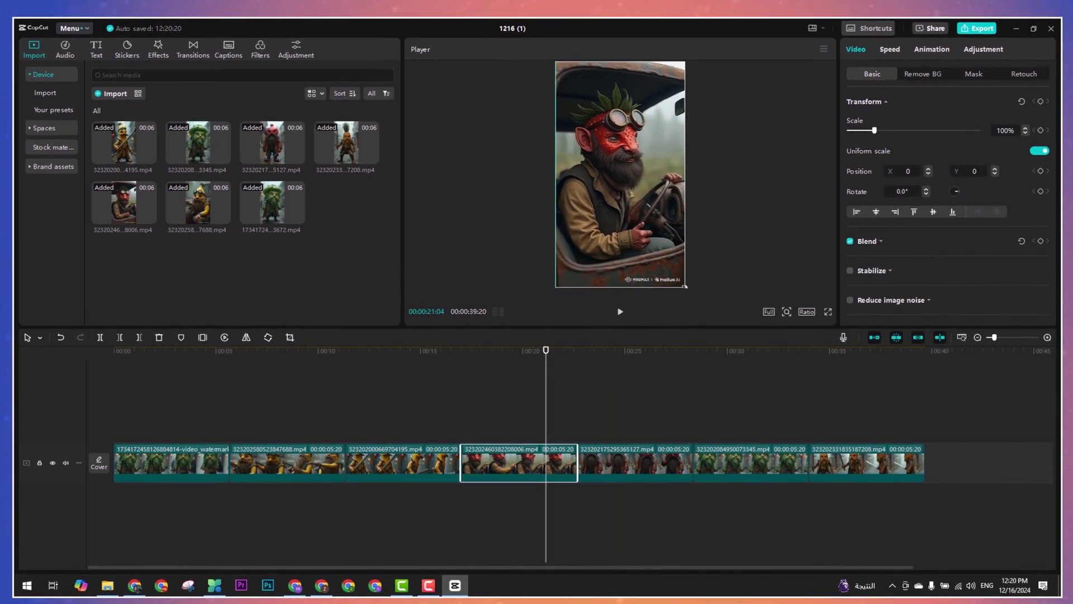
pyautogui.moveTo(689, 297); pyautogui.dragTo(693, 302)
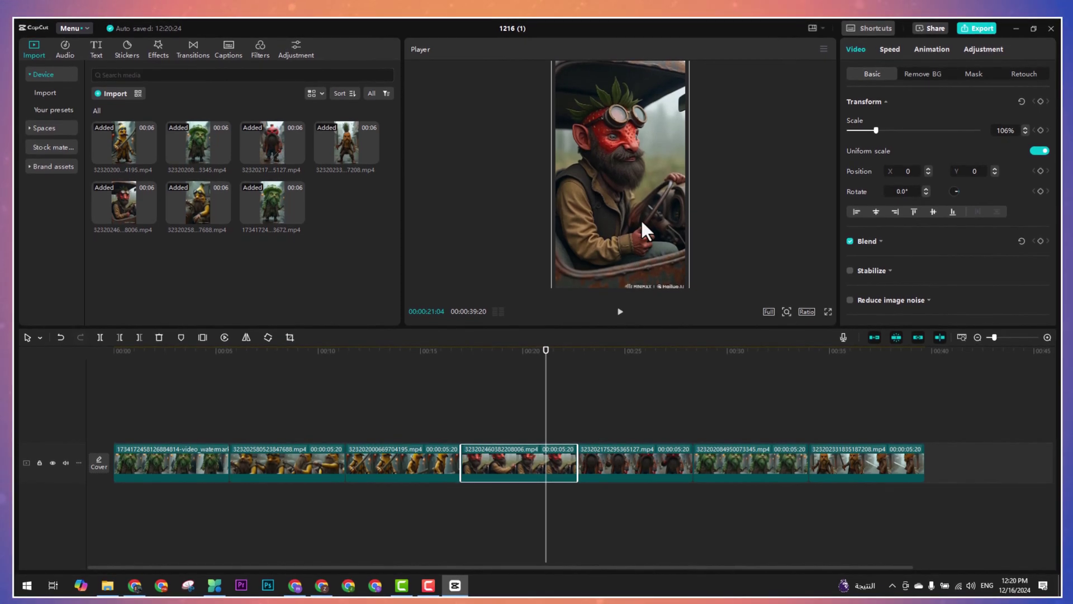
pyautogui.moveTo(640, 219); pyautogui.dragTo(642, 227)
# Step: Scale the sword-holding banana clip to 105% and offset it to X -57, Y -101 to hide its watermark
pyautogui.click(447, 467)
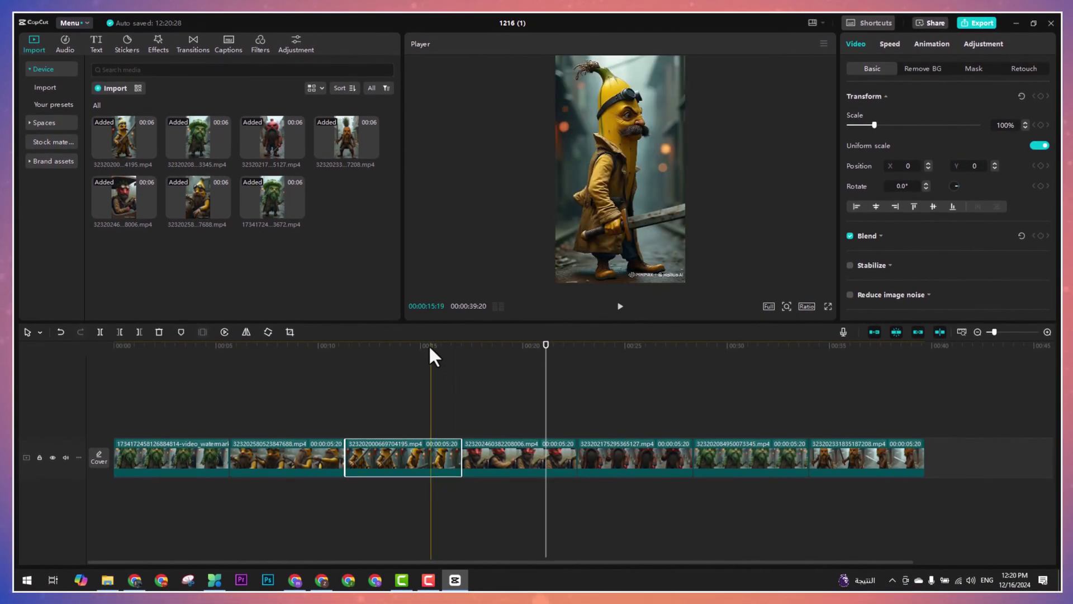
pyautogui.click(428, 343)
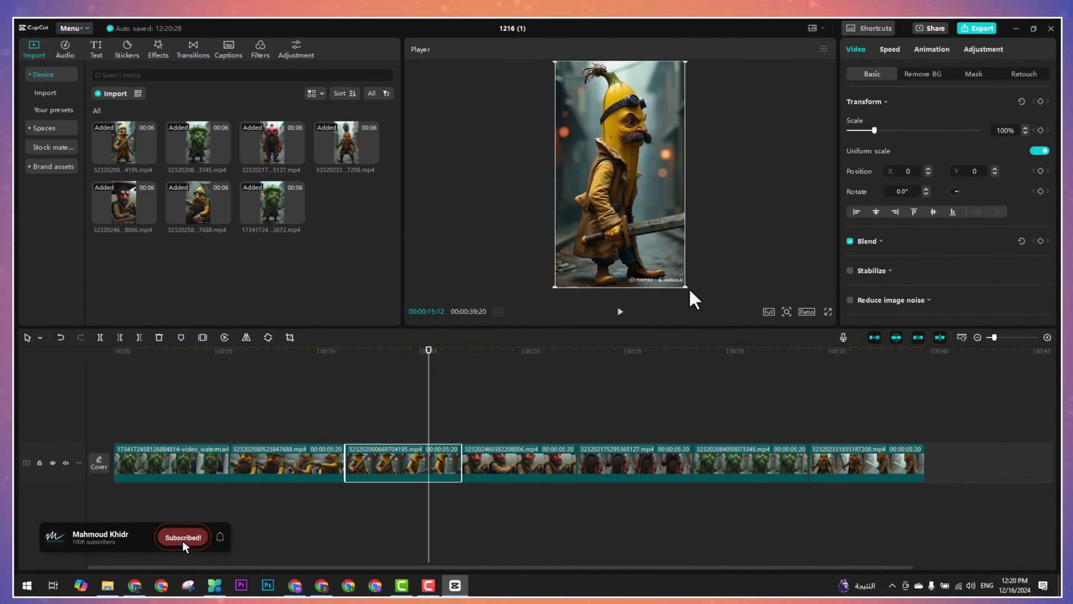
pyautogui.scroll(1, 648, 225)
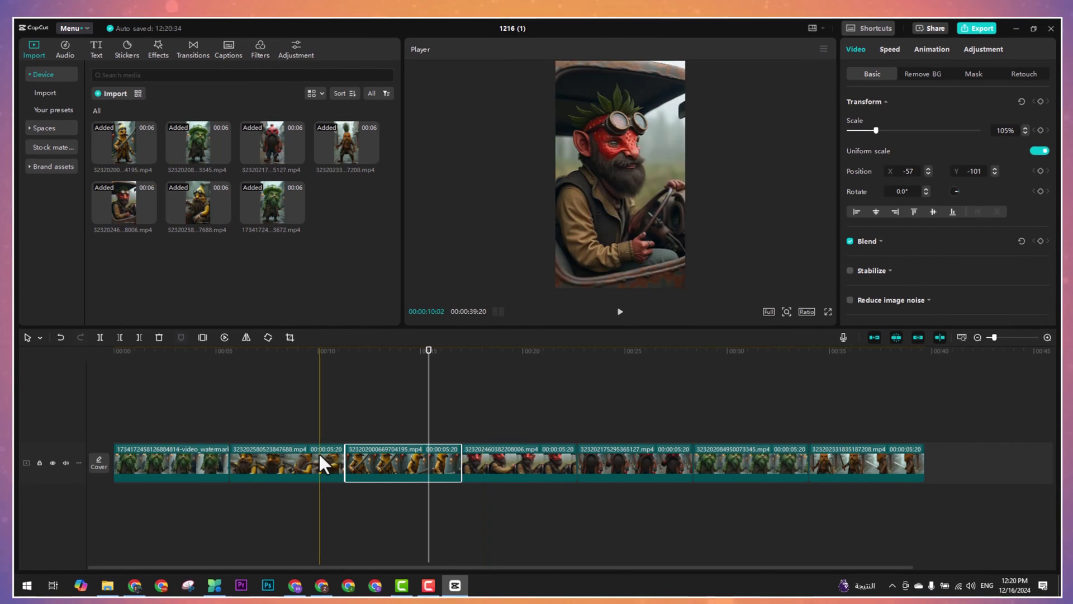
# Step: Scale the banana driver clip to 106% and shift it down to hide its watermark
pyautogui.click(319, 457)
pyautogui.click(301, 361)
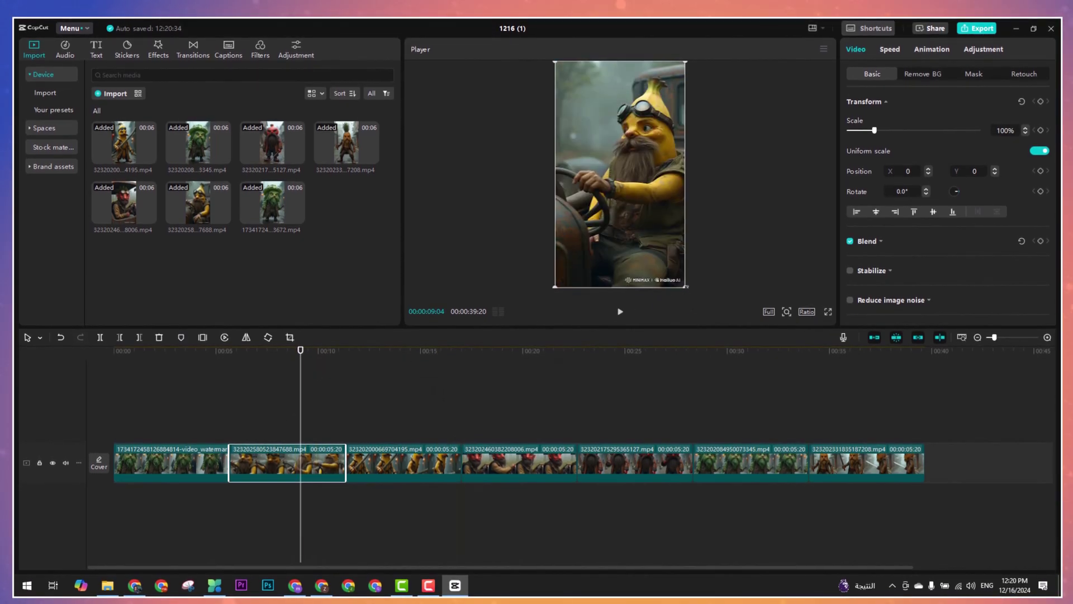
pyautogui.scroll(3, 655, 246)
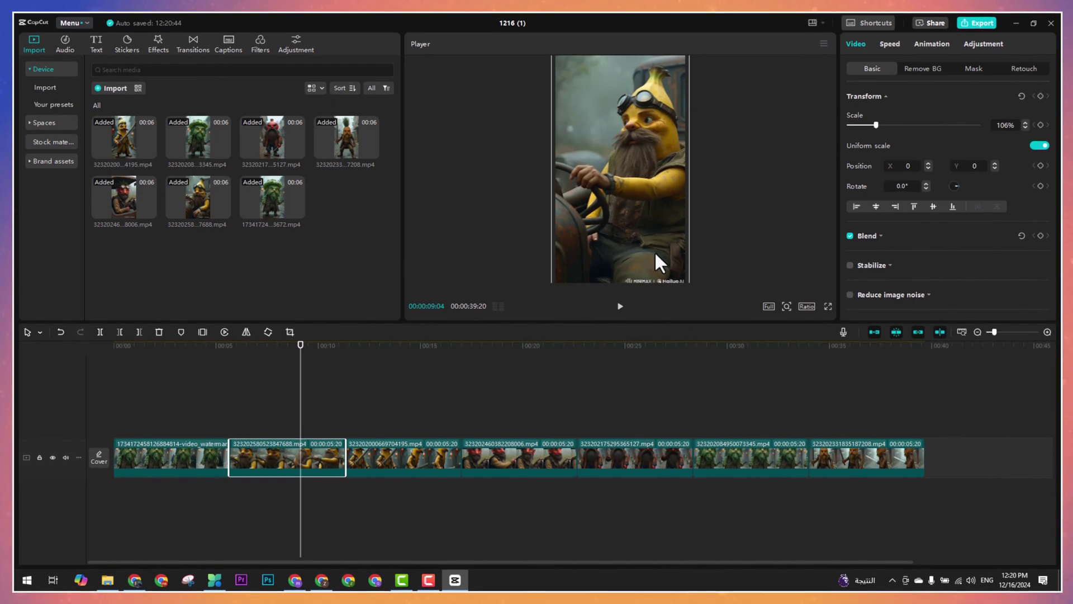
pyautogui.moveTo(655, 257); pyautogui.dragTo(656, 262)
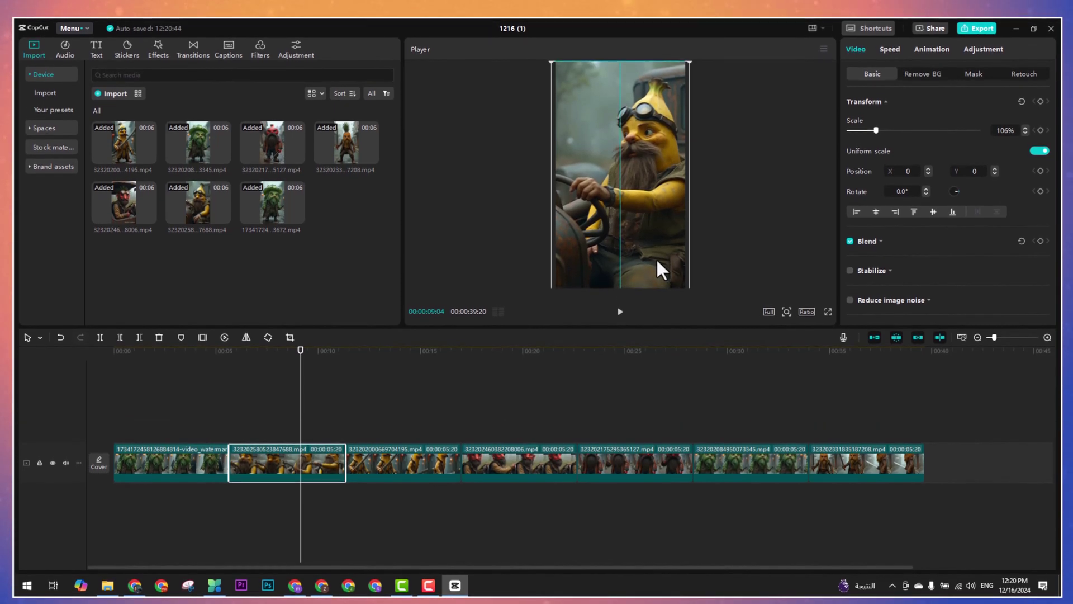
# Step: Slightly enlarge and reposition the first cabbage clip to hide its watermark, and deselect it
pyautogui.click(162, 469)
pyautogui.click(195, 351)
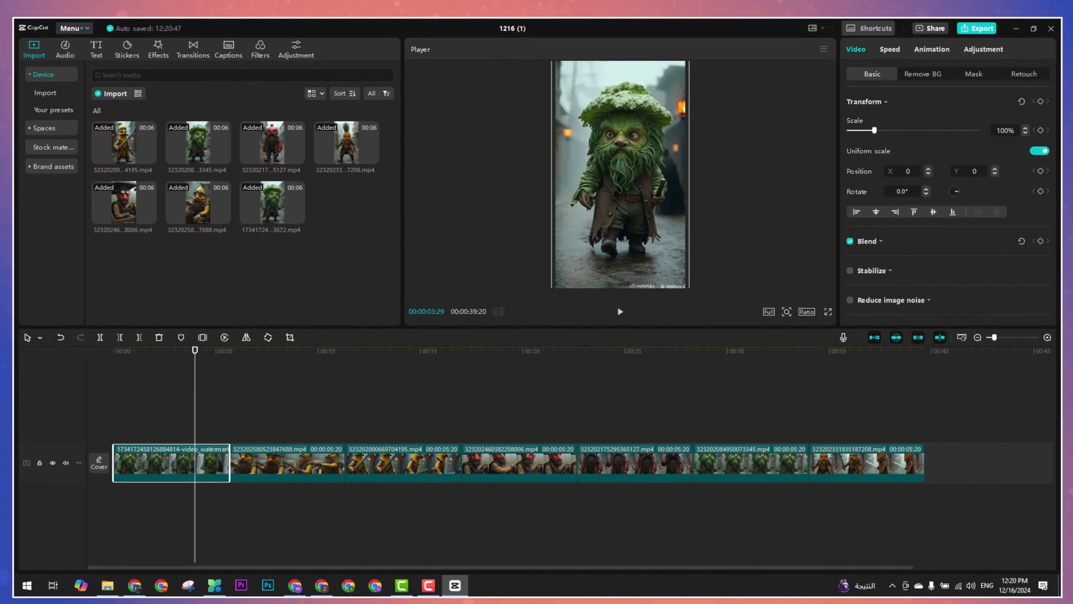
pyautogui.moveTo(642, 223); pyautogui.dragTo(639, 213)
pyautogui.click(571, 400)
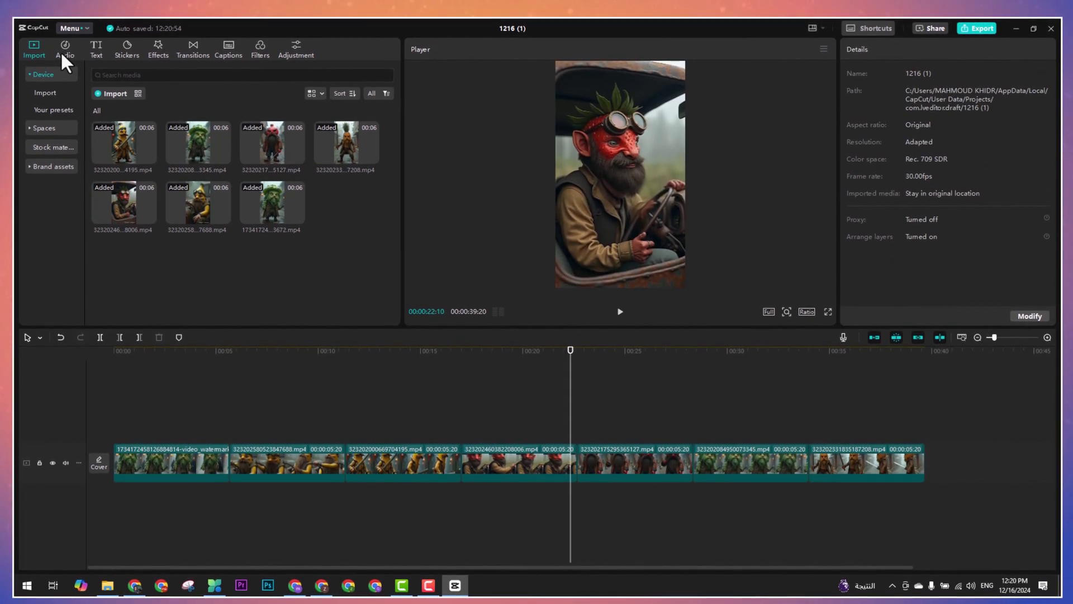
# Step: Open the music library and filter its tracks to Commercial
pyautogui.click(61, 50)
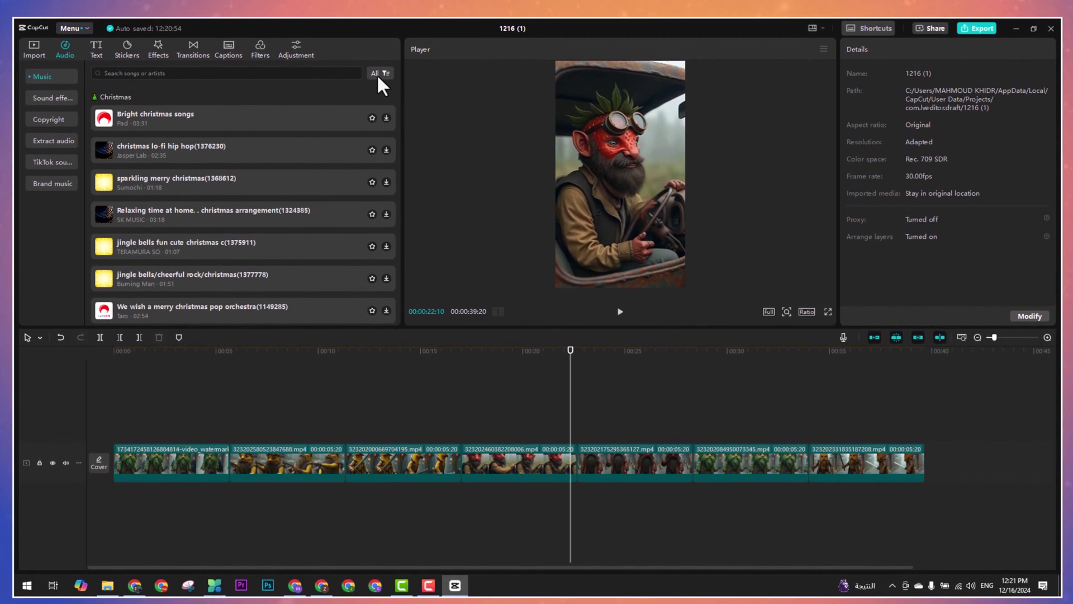
pyautogui.click(378, 73)
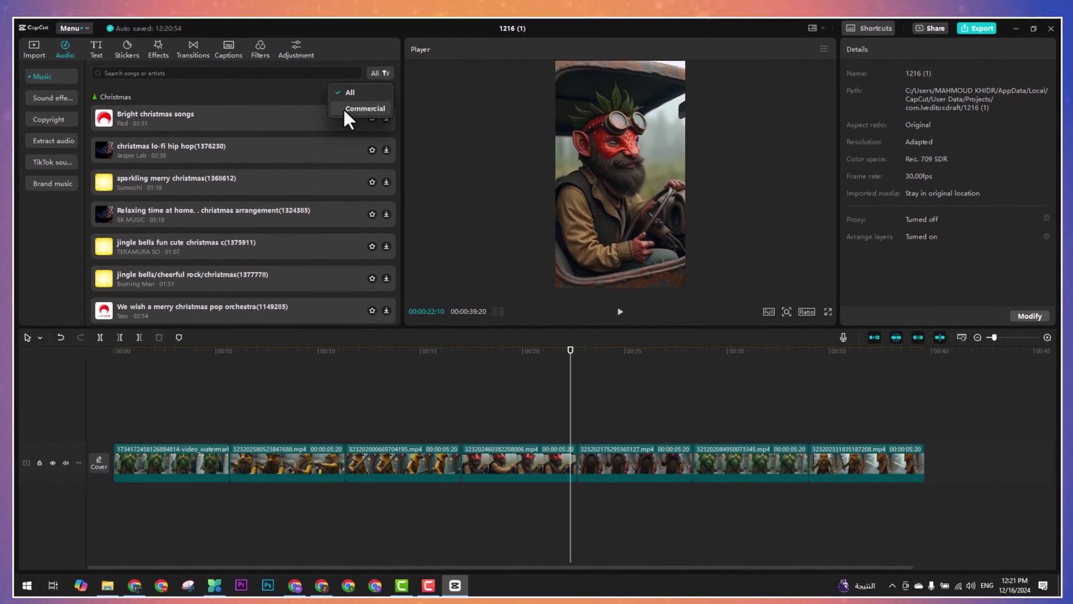
pyautogui.click(366, 109)
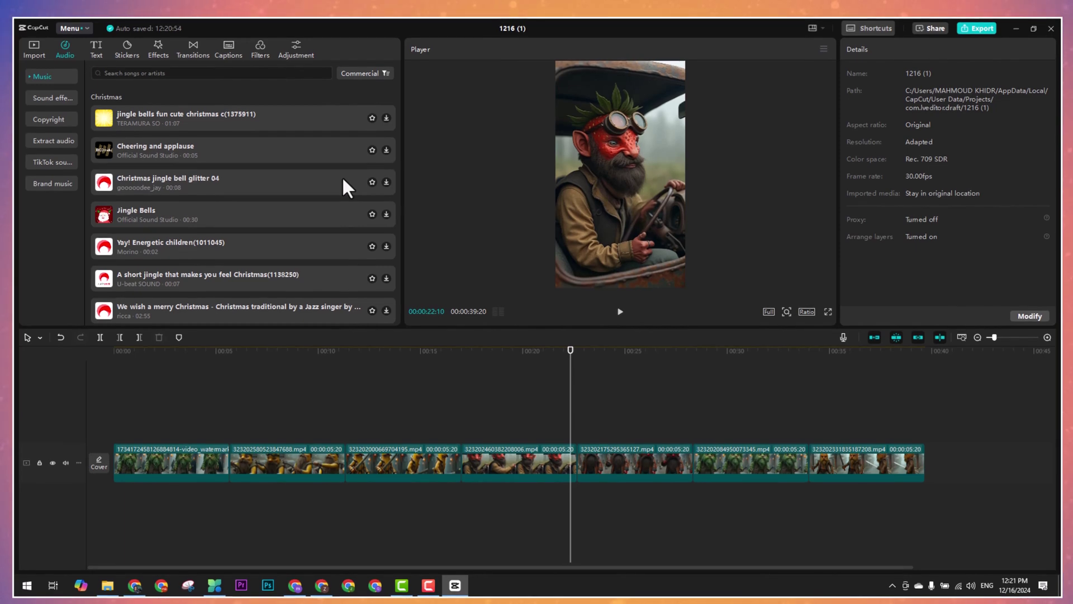
pyautogui.scroll(-1, 274, 246)
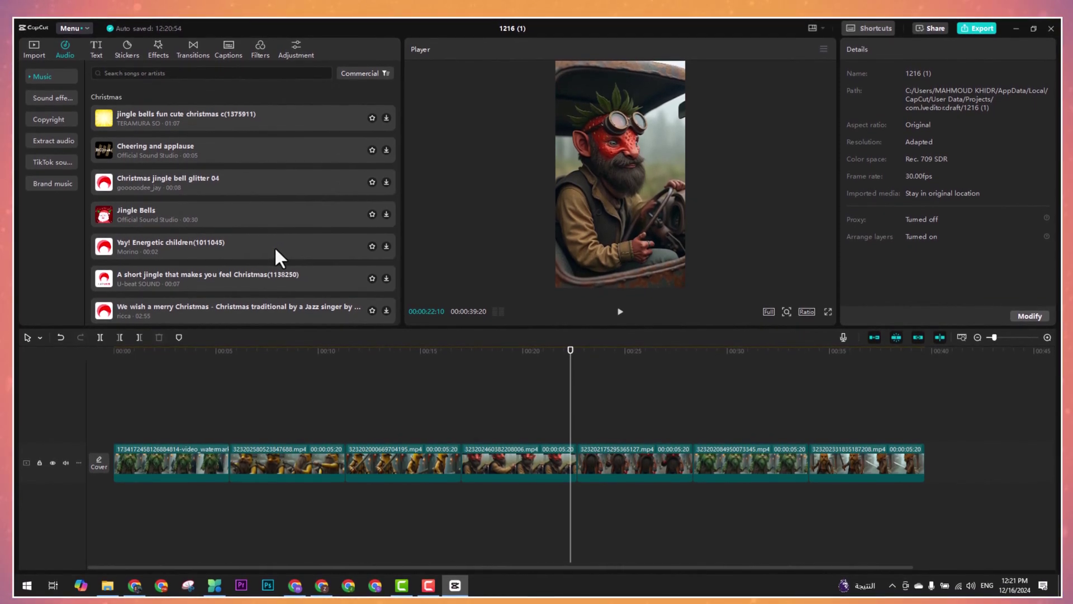
# Step: Look at the music list under the All filter, and restore the Commercial filter
pyautogui.click(379, 74)
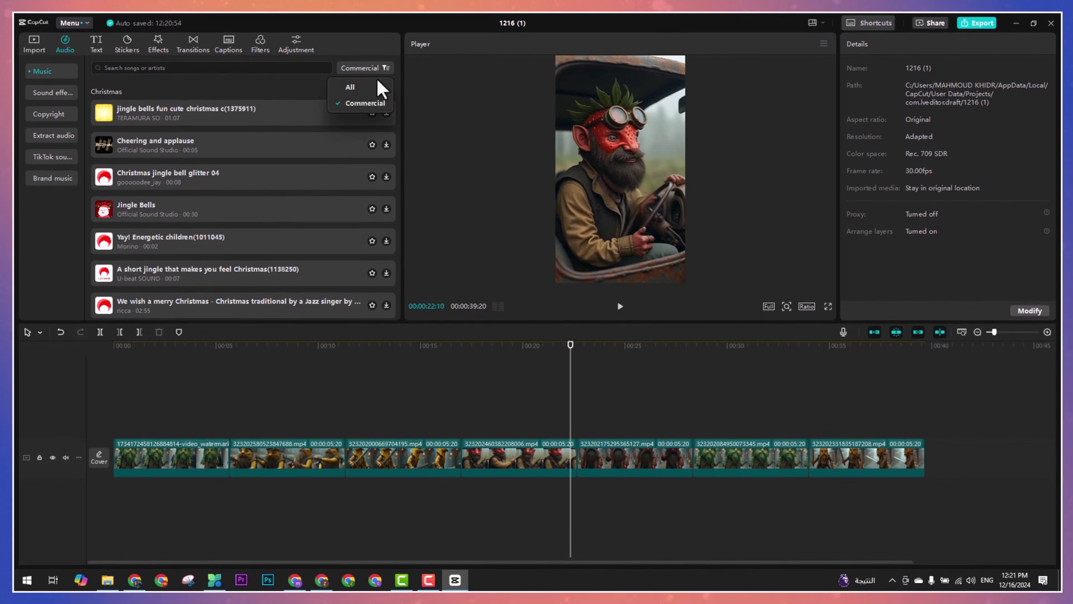
pyautogui.click(377, 86)
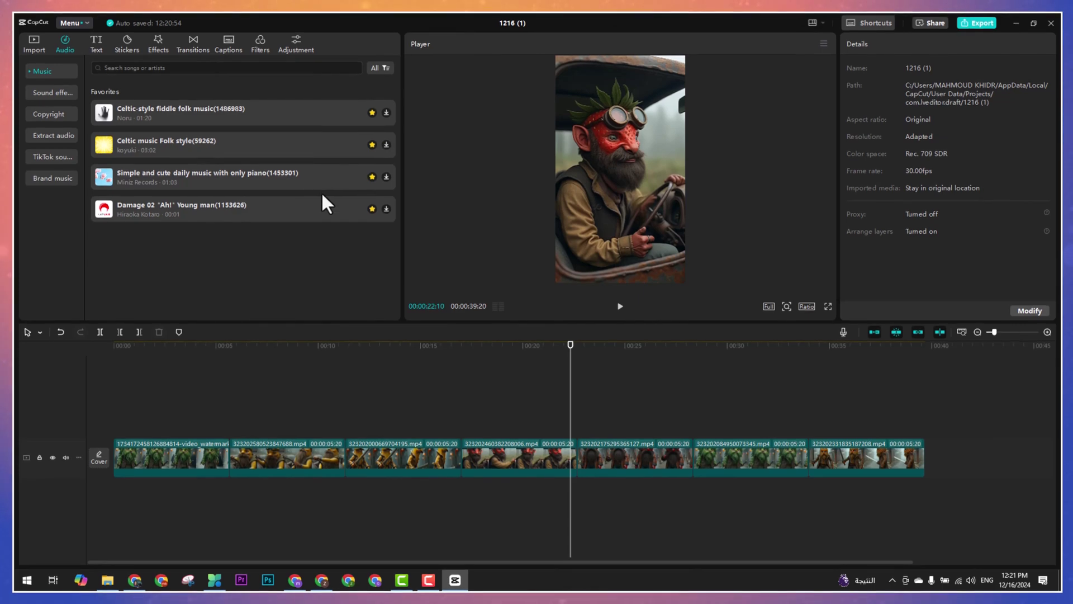
pyautogui.click(382, 67)
pyautogui.click(376, 106)
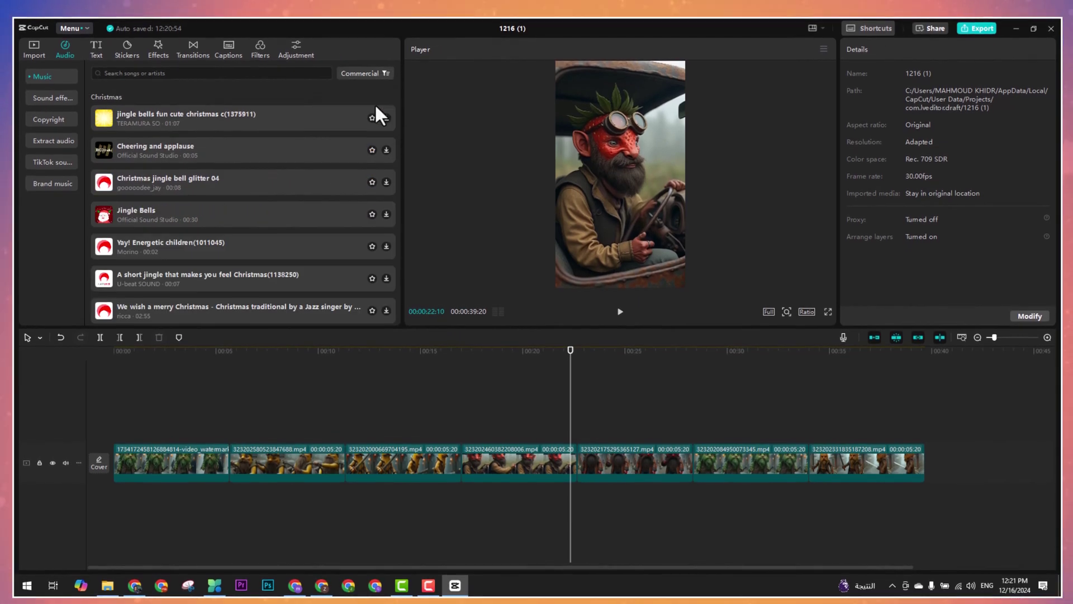
# Step: Search the music library for "wstern" under the Commercial filter
pyautogui.click(245, 73)
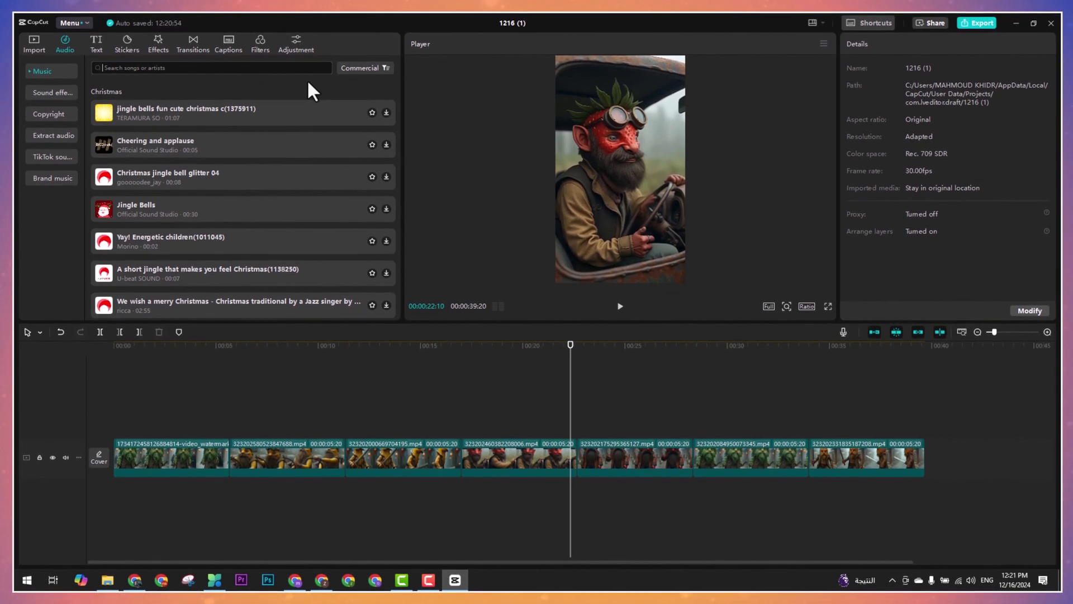
pyautogui.write('ws')
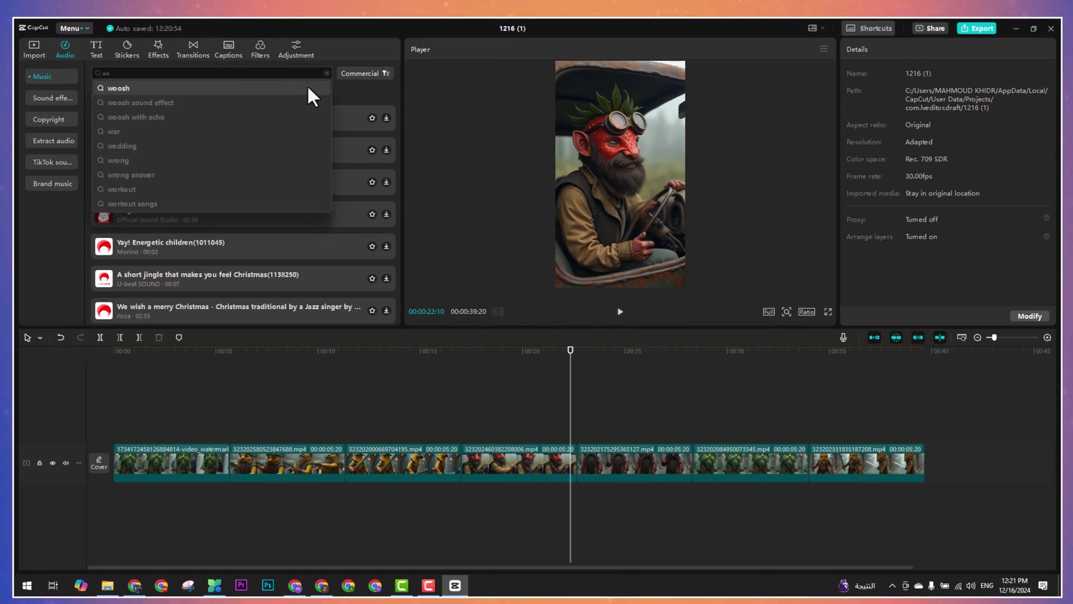
pyautogui.write('tem')
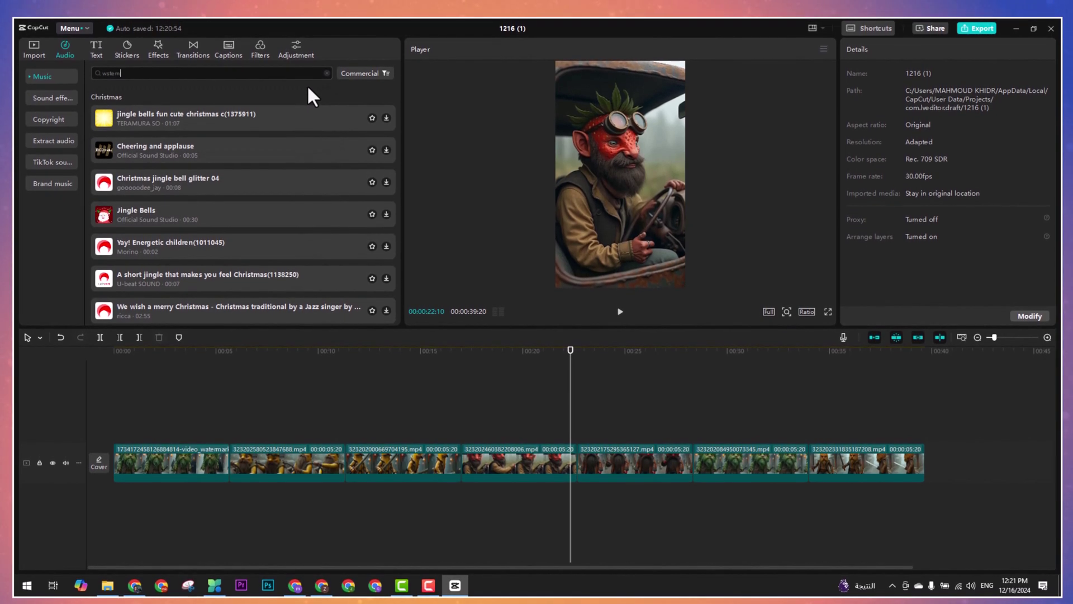
pyautogui.press('BackSpace')
pyautogui.press('BackSpace')
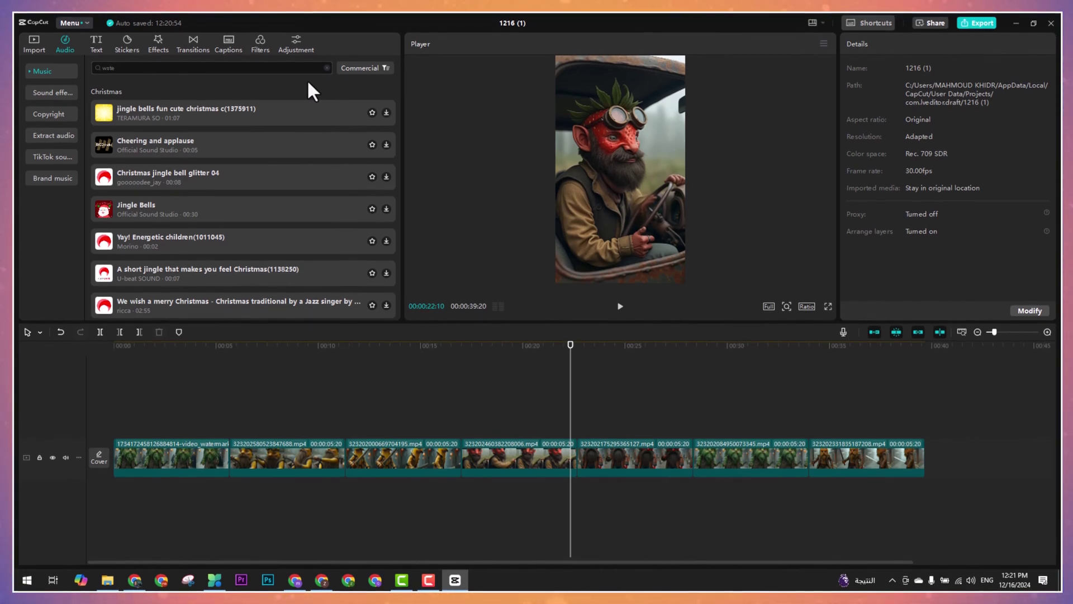
pyautogui.write('em')
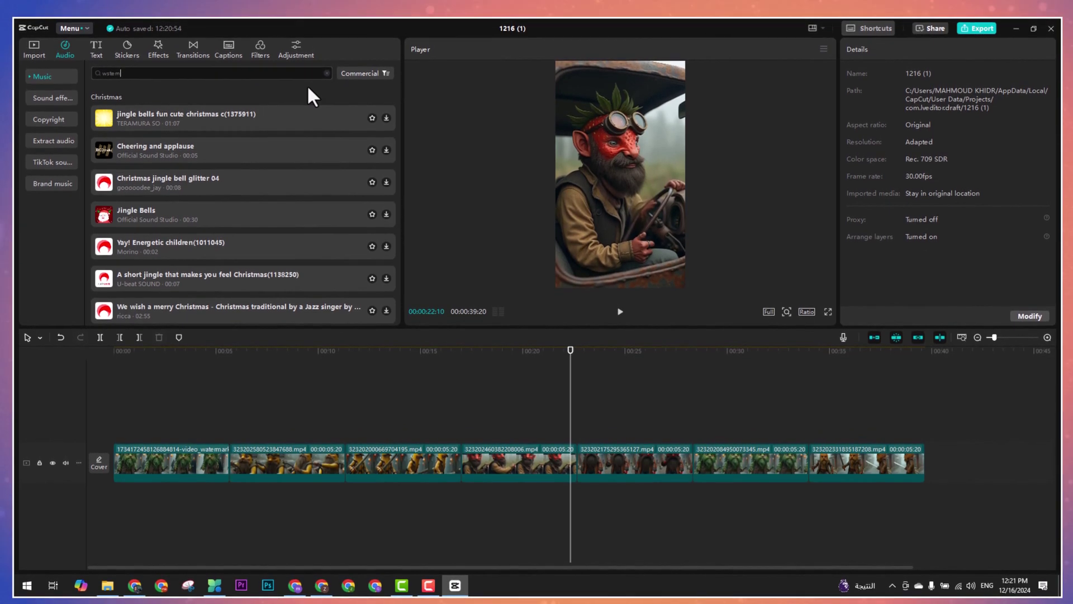
pyautogui.press('Return')
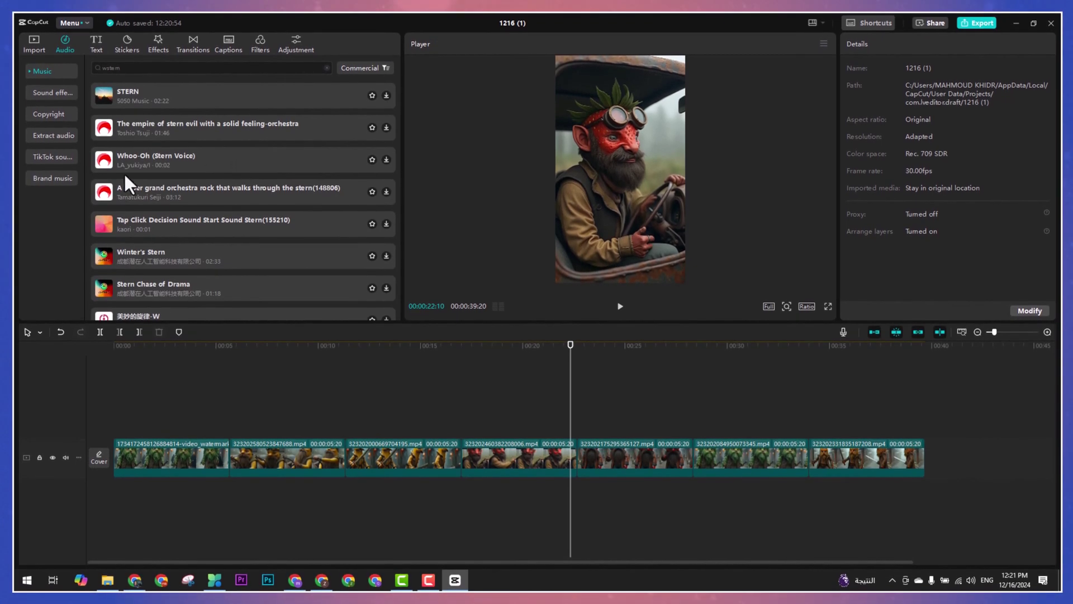
pyautogui.click(130, 68)
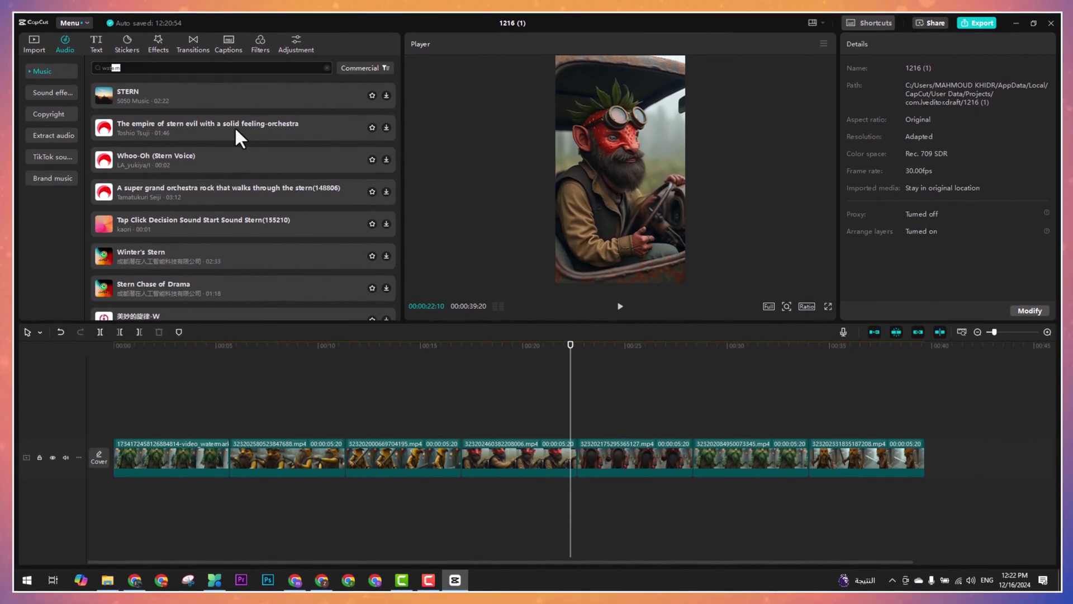
pyautogui.press('Return')
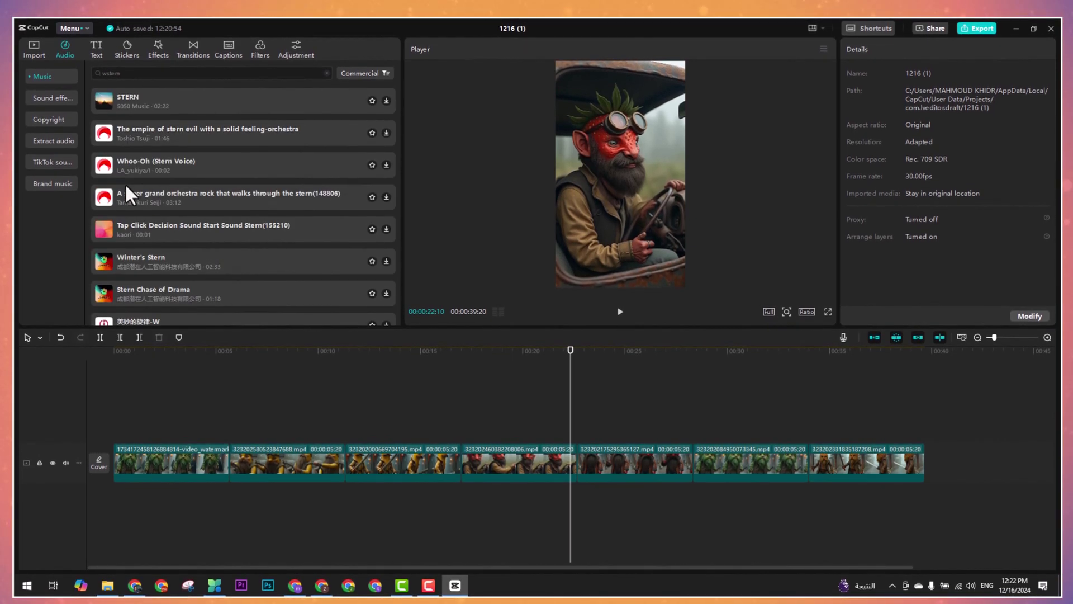
# Step: Preview "The empire of stern evil with a solid feeling-orchestra" and place it below the video clips at the timeline start
pyautogui.scroll(2, 129, 192)
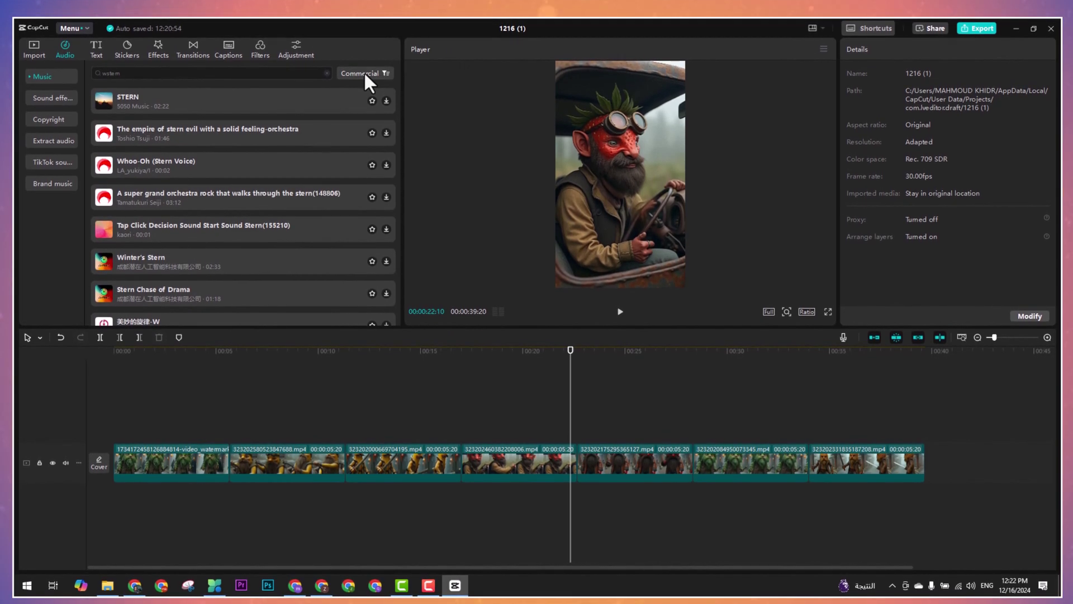
pyautogui.click(105, 132)
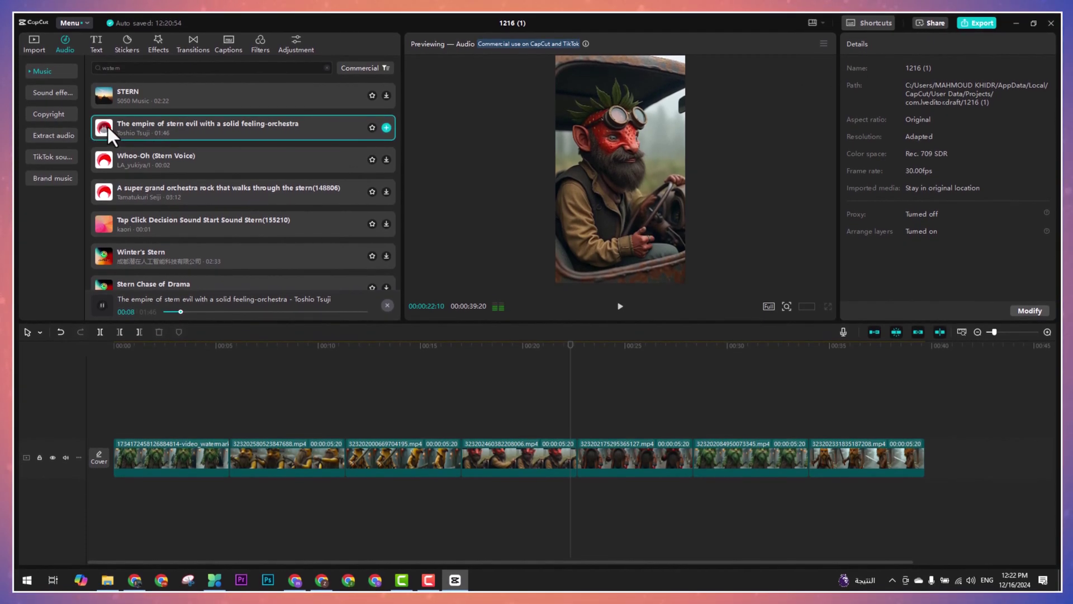
pyautogui.click(106, 132)
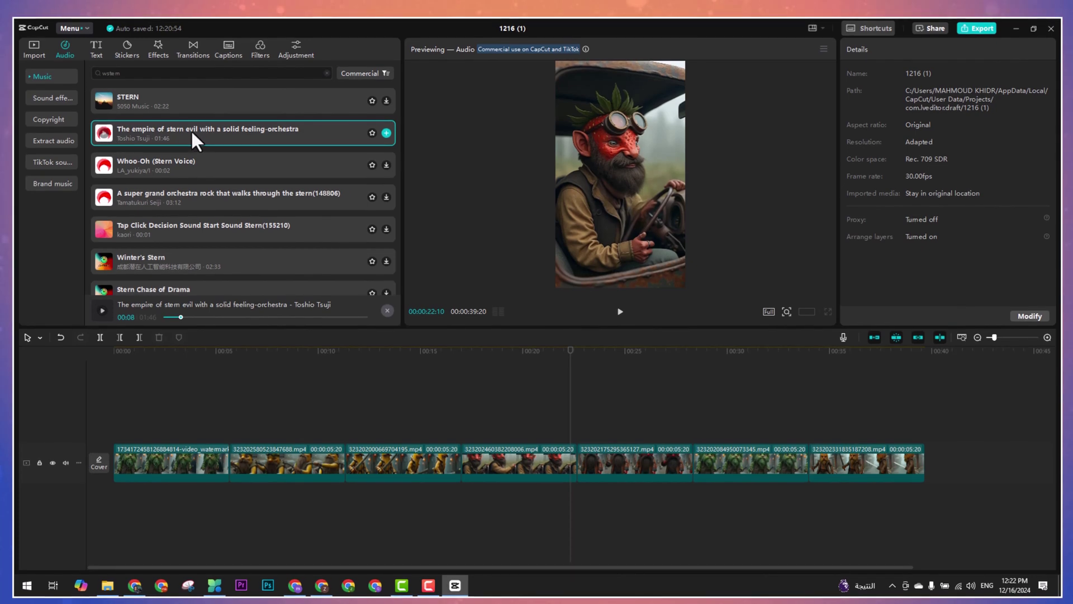
pyautogui.moveTo(197, 130); pyautogui.dragTo(113, 491)
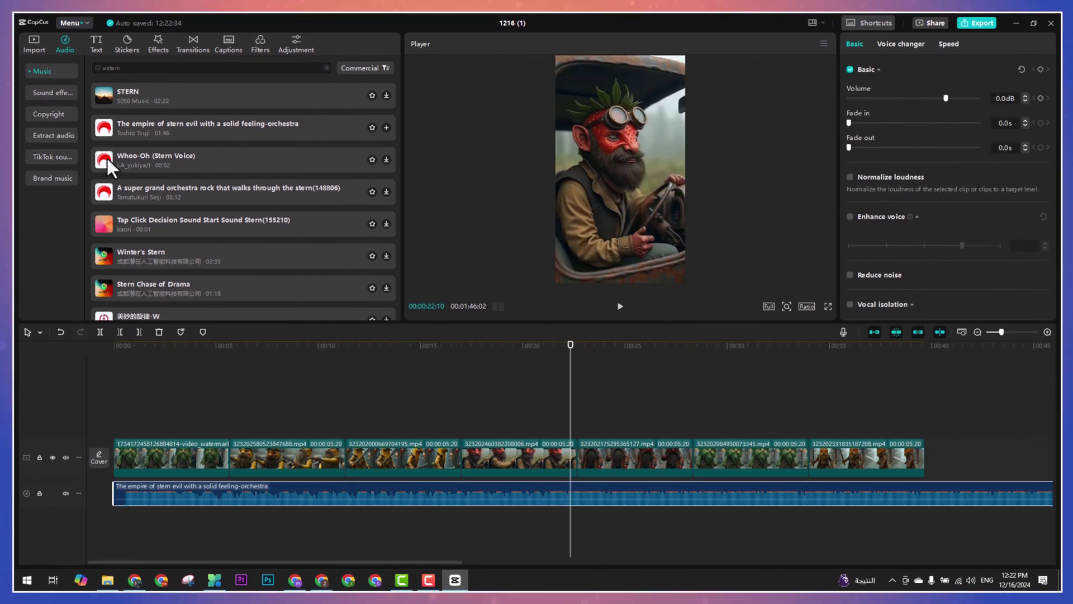
# Step: Listen to parts of the Stern Voice, super grand orchestra rock and empire of stern evil tracks, and browse the other results
pyautogui.click(106, 156)
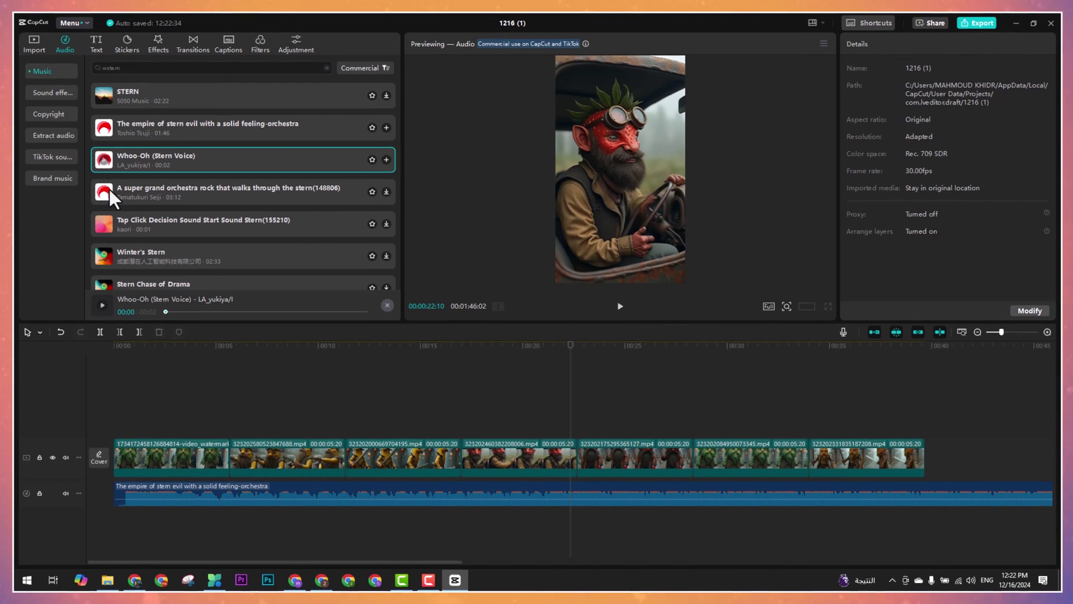
pyautogui.click(106, 193)
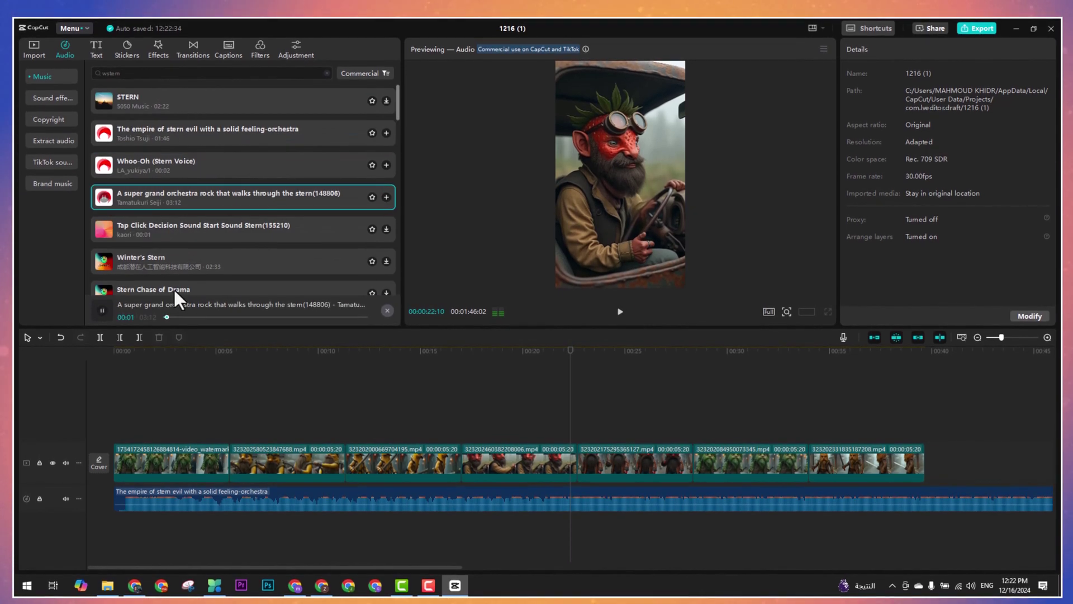
pyautogui.click(274, 317)
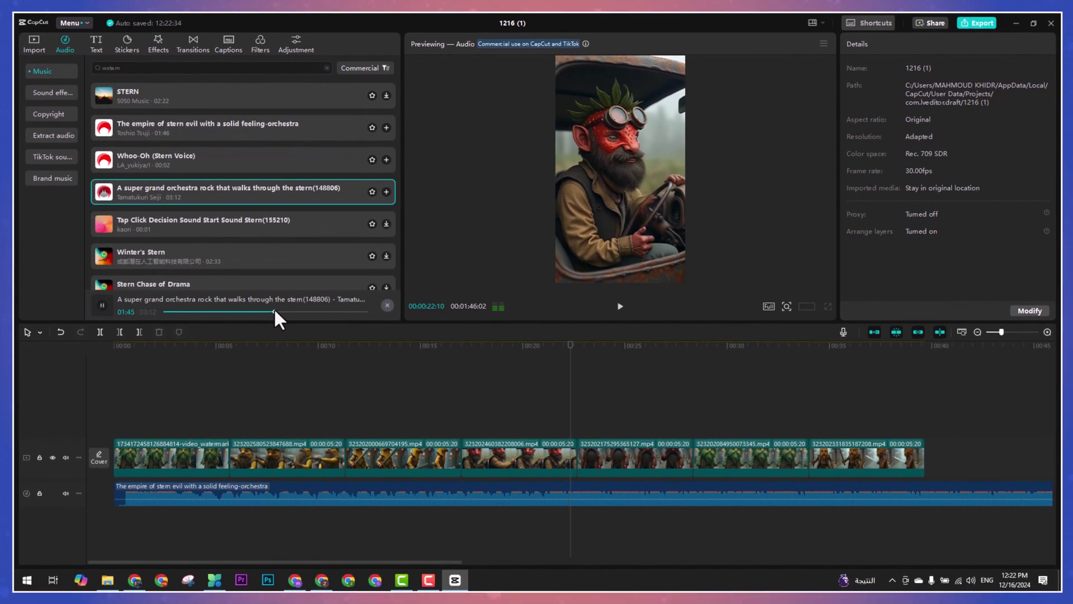
pyautogui.click(104, 130)
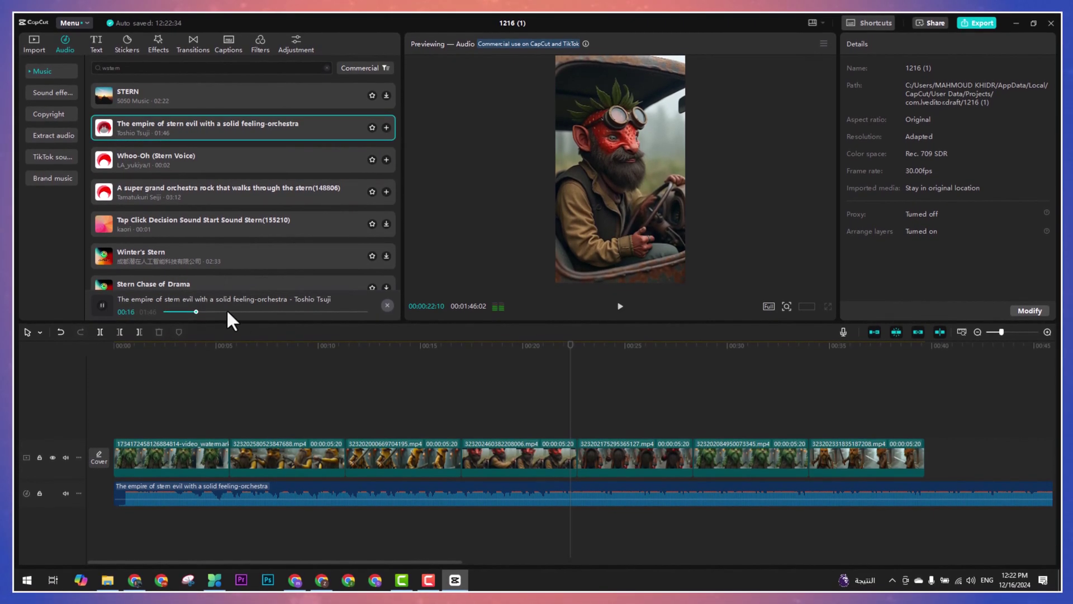
pyautogui.click(242, 317)
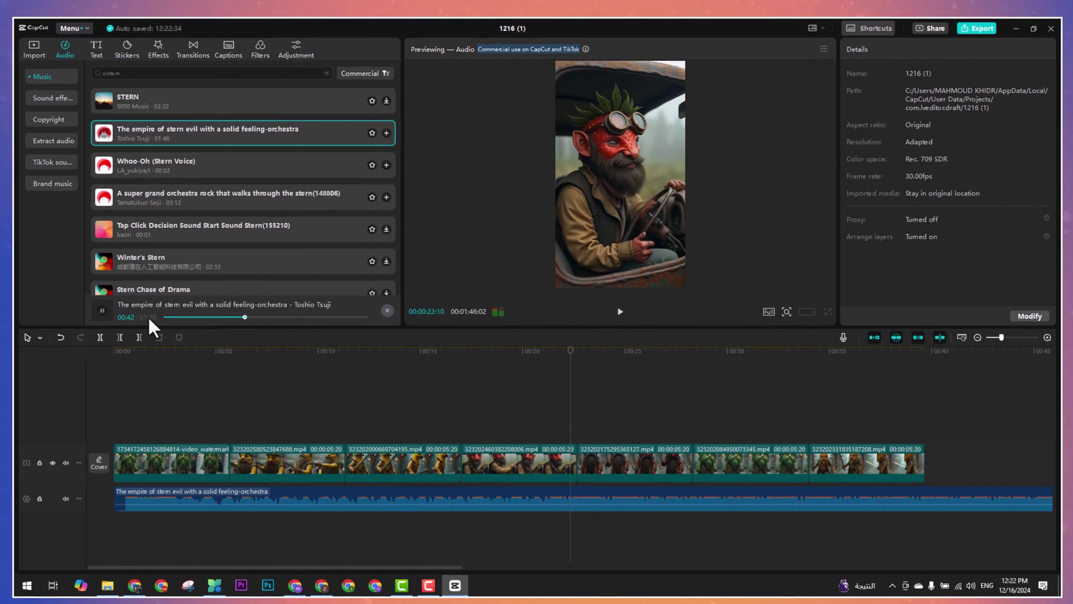
pyautogui.scroll(-4, 220, 272)
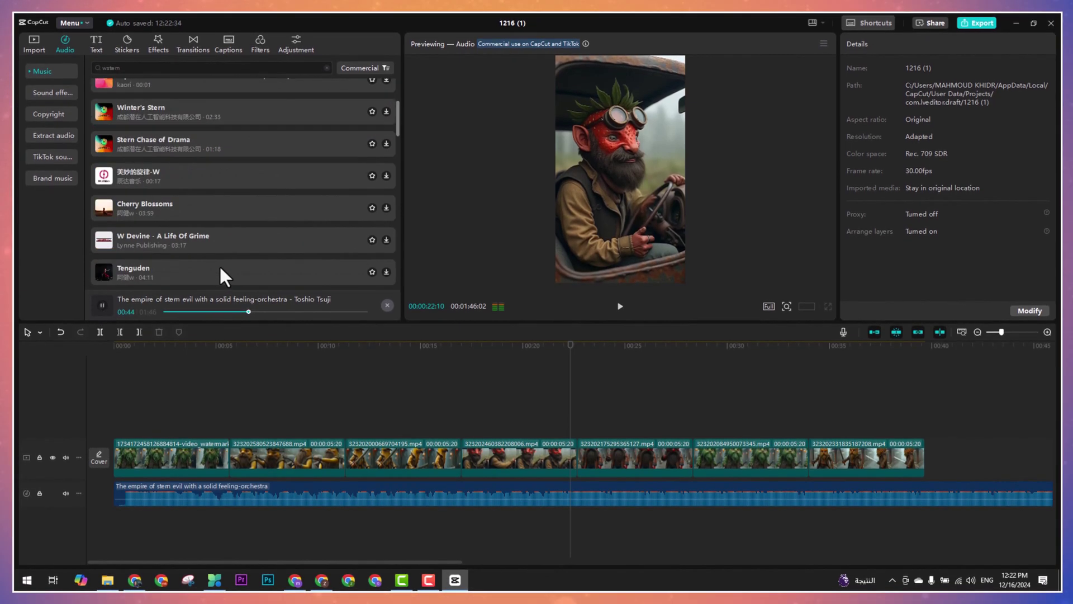
pyautogui.click(102, 306)
pyautogui.scroll(-3, 190, 258)
pyautogui.scroll(-3, 193, 260)
pyautogui.scroll(10, 222, 267)
pyautogui.scroll(2, 222, 263)
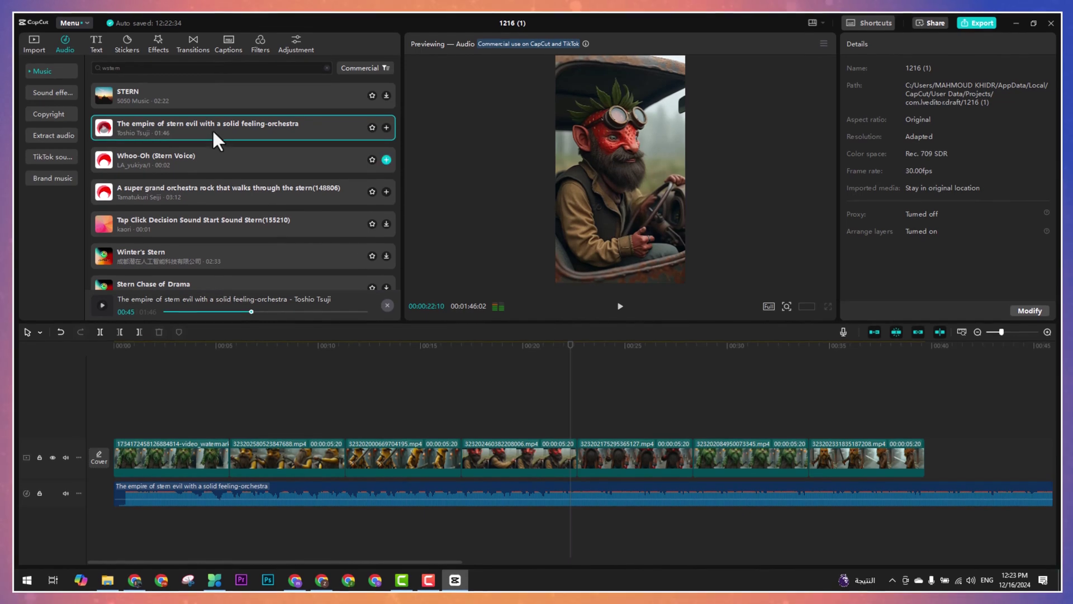
# Step: Switch the music filter to All and look through the results
pyautogui.click(382, 69)
pyautogui.click(374, 90)
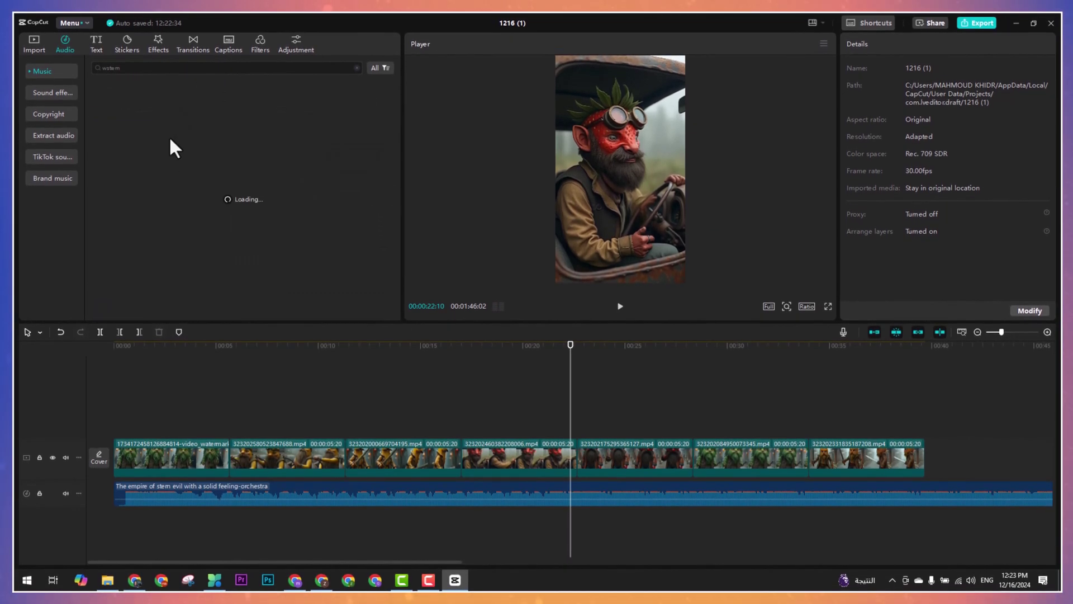
pyautogui.scroll(-2, 194, 233)
pyautogui.scroll(2, 192, 227)
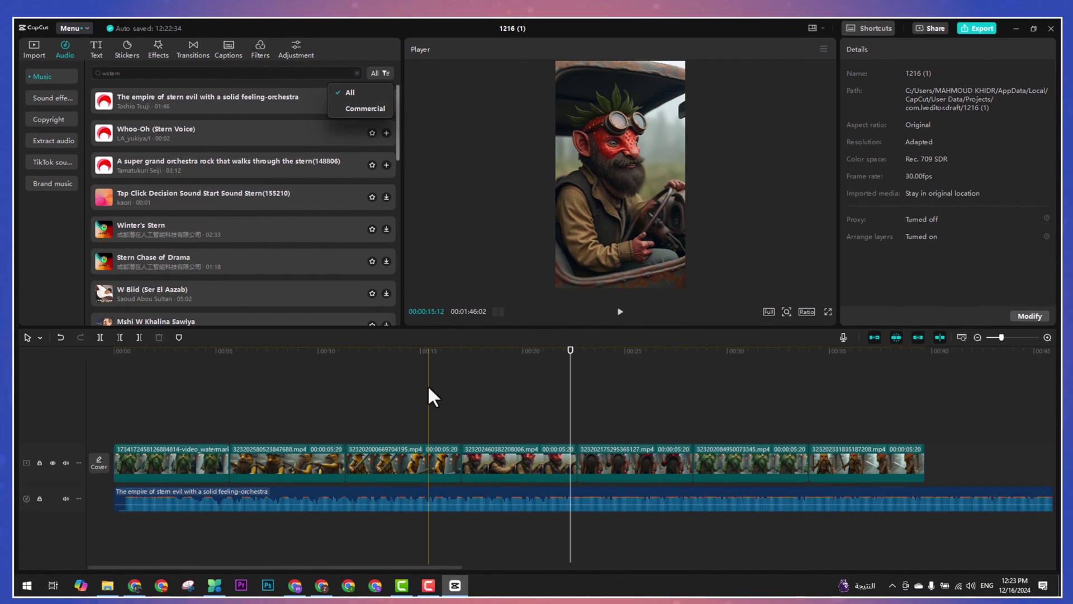
pyautogui.click(424, 394)
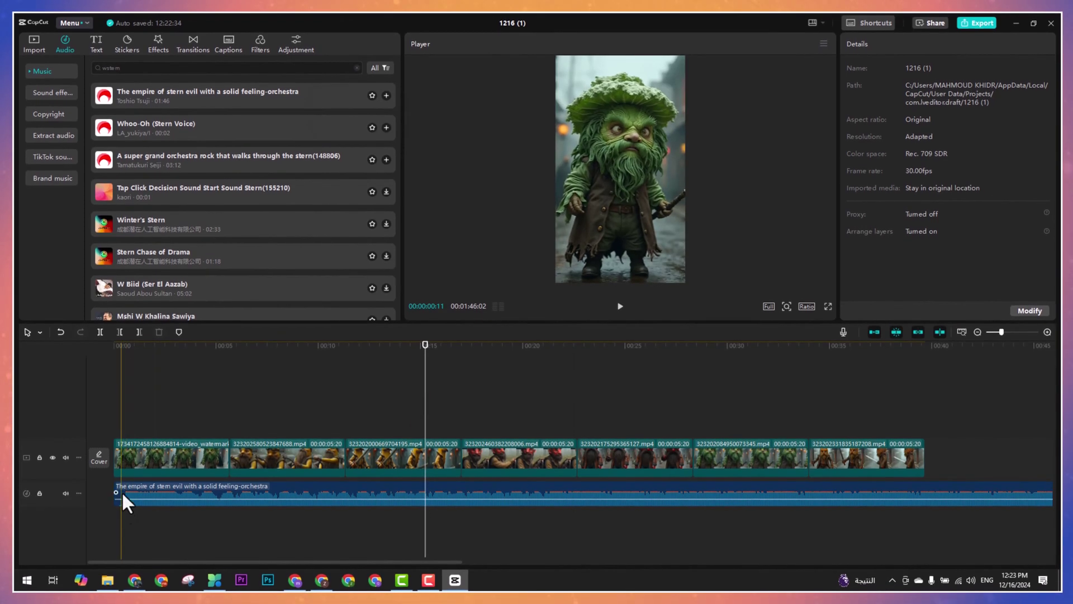
# Step: Split the music track at 00:00:00:16 and delete the short opening piece
pyautogui.click(124, 492)
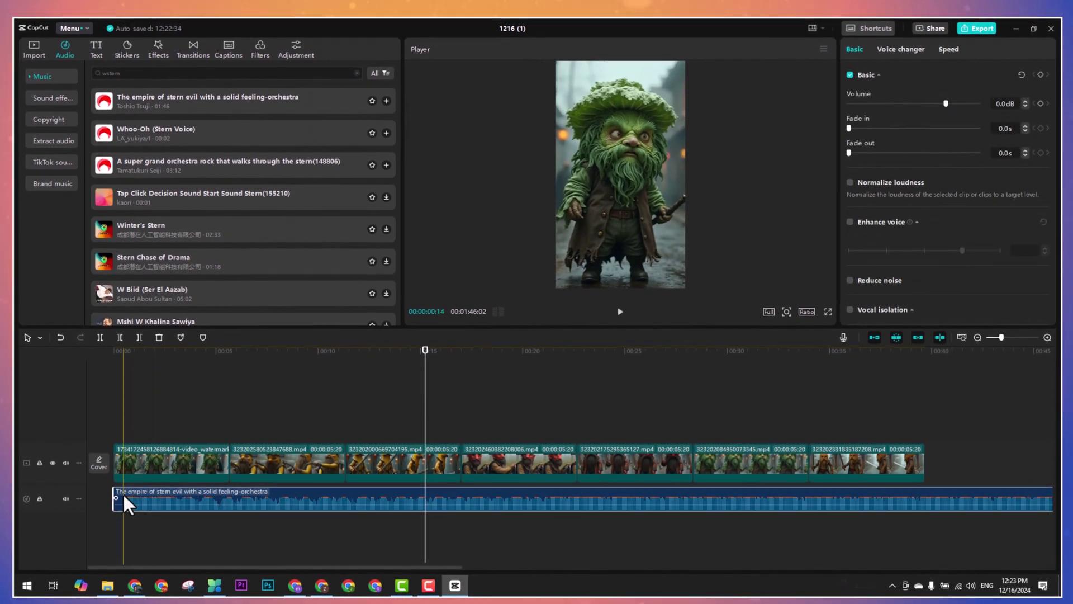
pyautogui.click(423, 350)
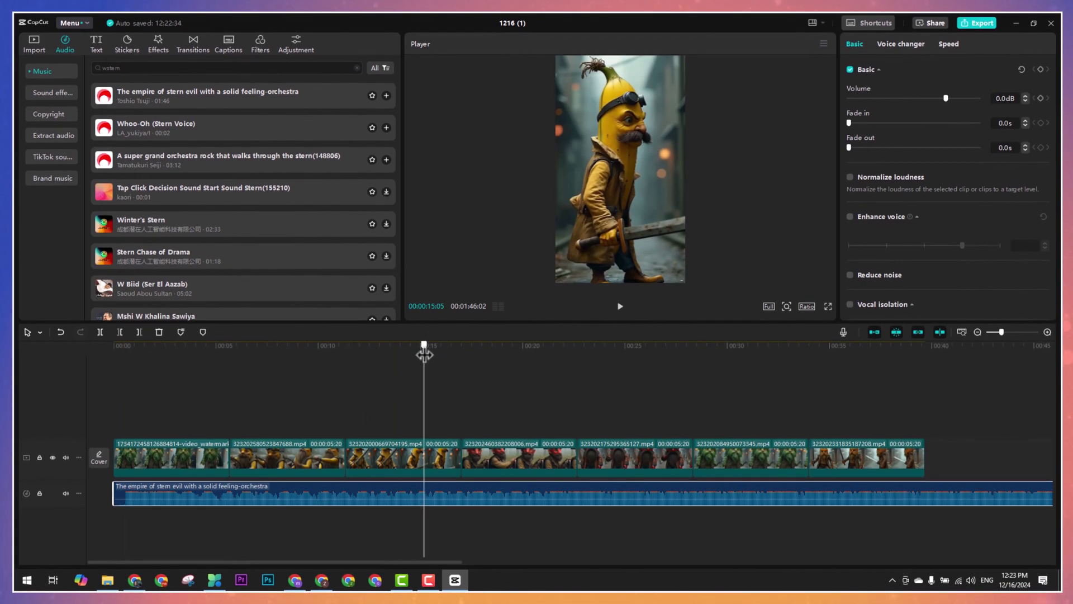
pyautogui.click(124, 394)
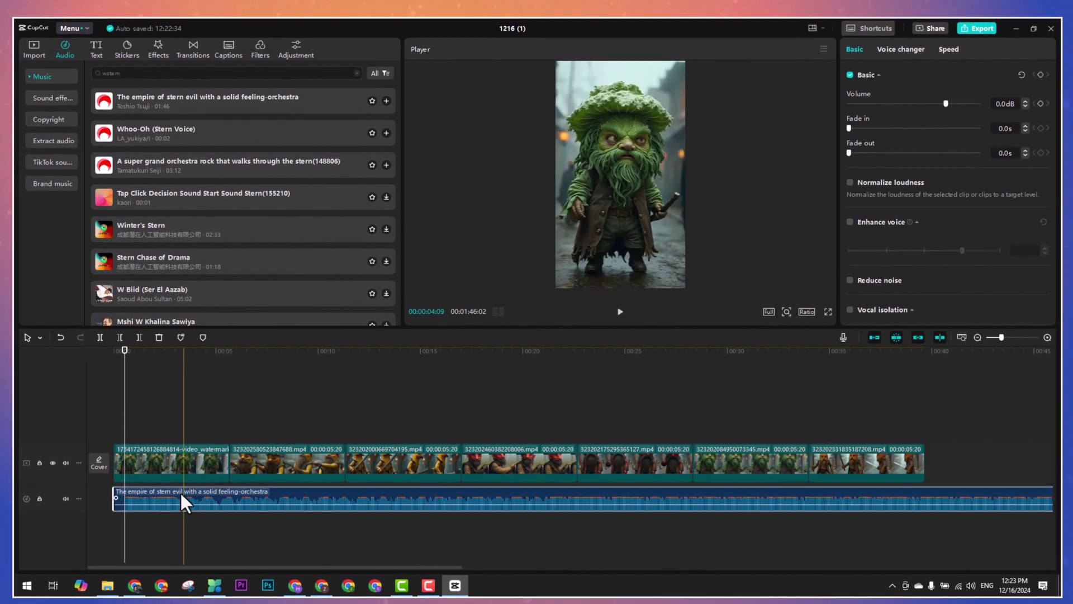
pyautogui.click(100, 337)
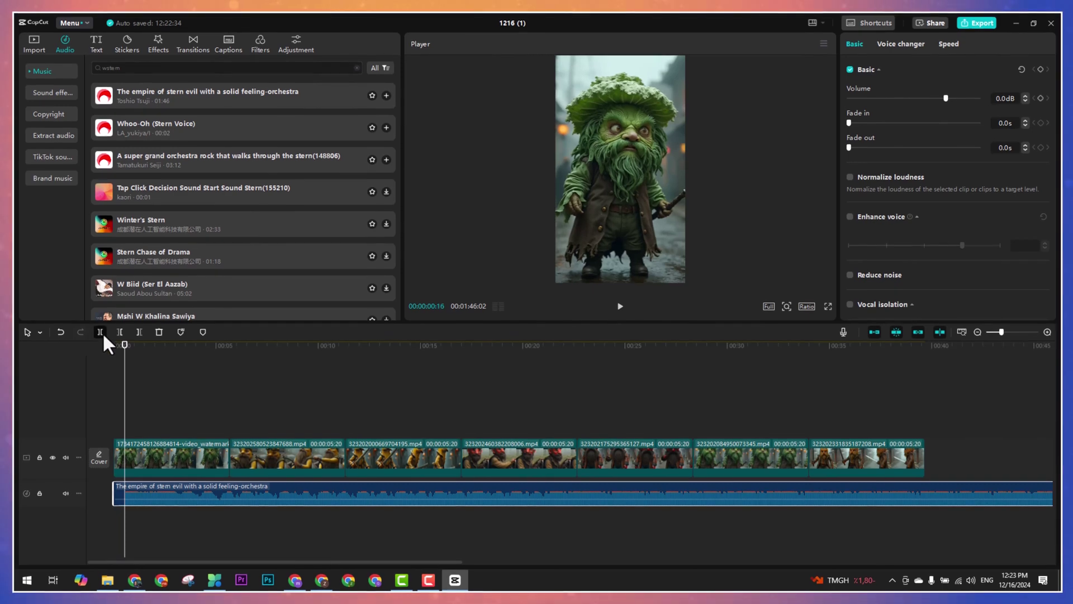
pyautogui.click(118, 490)
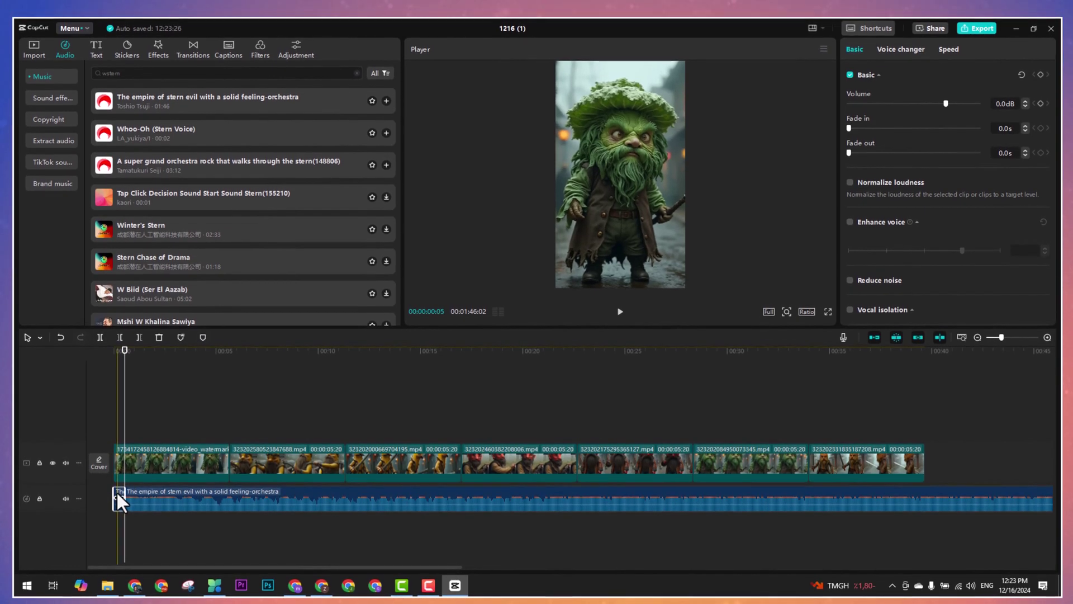
pyautogui.press('Delete')
# Step: Move the remaining music to the timeline start and lower its volume to -2.6 dB
pyautogui.click(151, 490)
pyautogui.moveTo(187, 485); pyautogui.dragTo(176, 489)
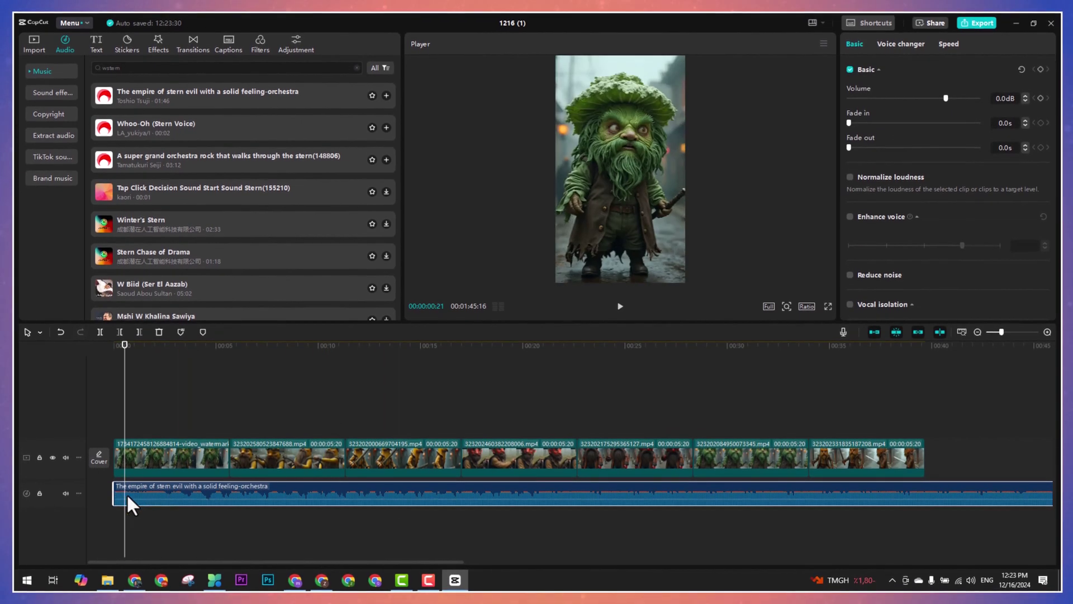
pyautogui.moveTo(138, 497); pyautogui.dragTo(135, 497)
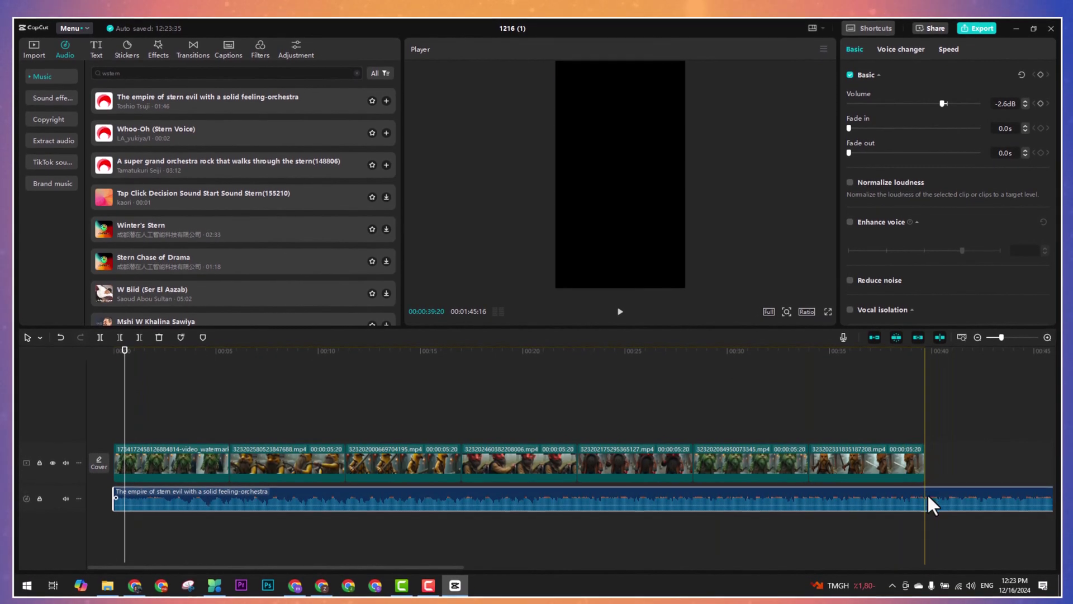
# Step: Split the music track where the last video clip ends, at 00:00:39:20, and delete the excess audio
pyautogui.click(930, 454)
pyautogui.click(926, 454)
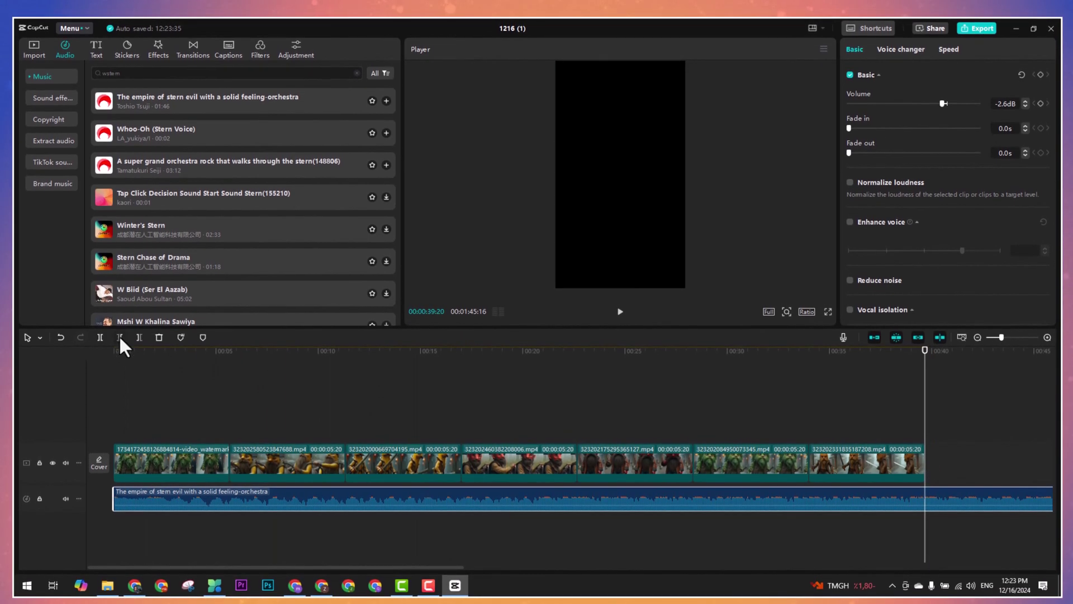
pyautogui.click(100, 338)
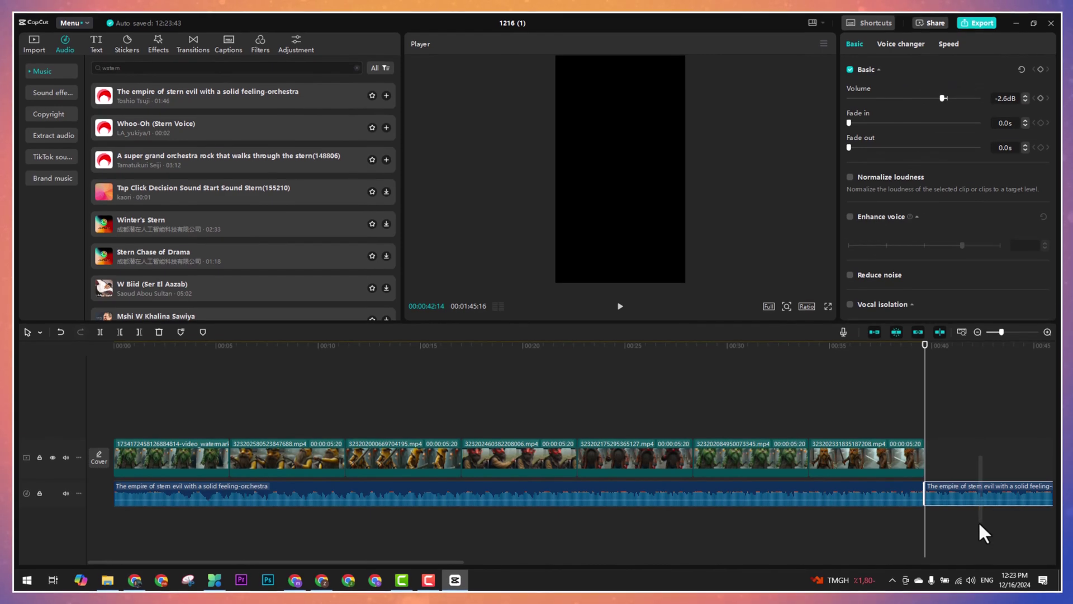
pyautogui.press('Delete')
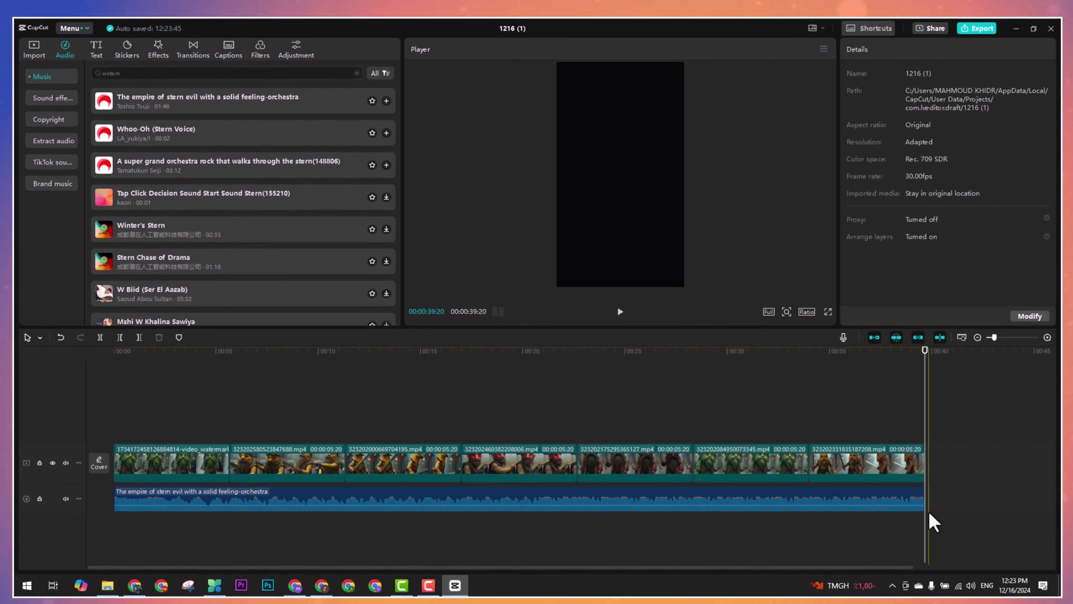
# Step: Add a 0.4 s fade-out to the end of the music track
pyautogui.moveTo(913, 494); pyautogui.dragTo(929, 497)
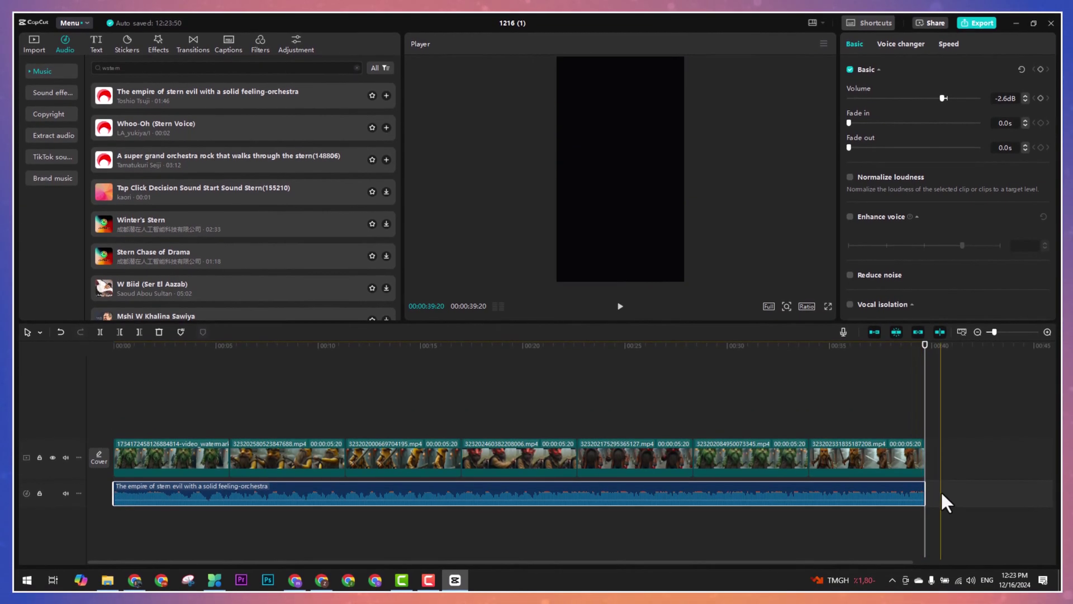
pyautogui.click(1013, 332)
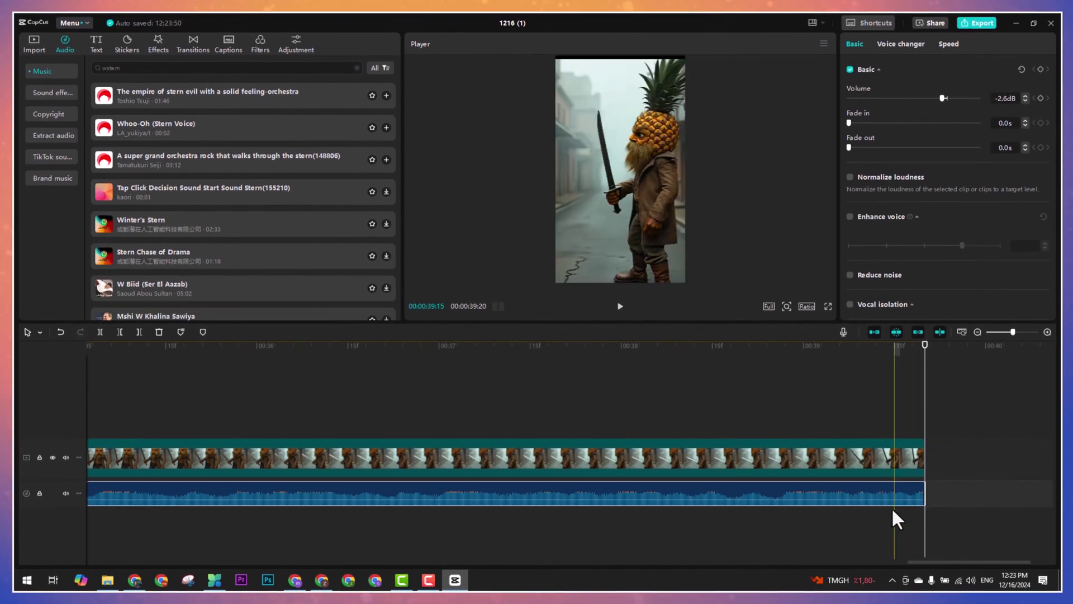
pyautogui.moveTo(922, 492); pyautogui.dragTo(854, 494)
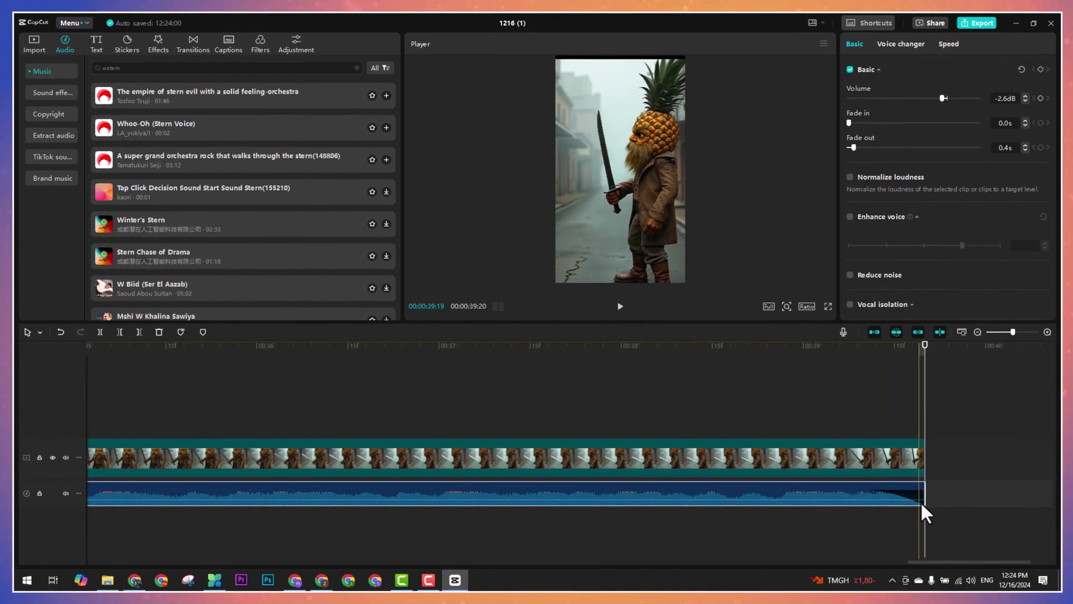
# Step: Lengthen the music track's fade-out to 1.2 s and play back the ending to check it
pyautogui.click(864, 346)
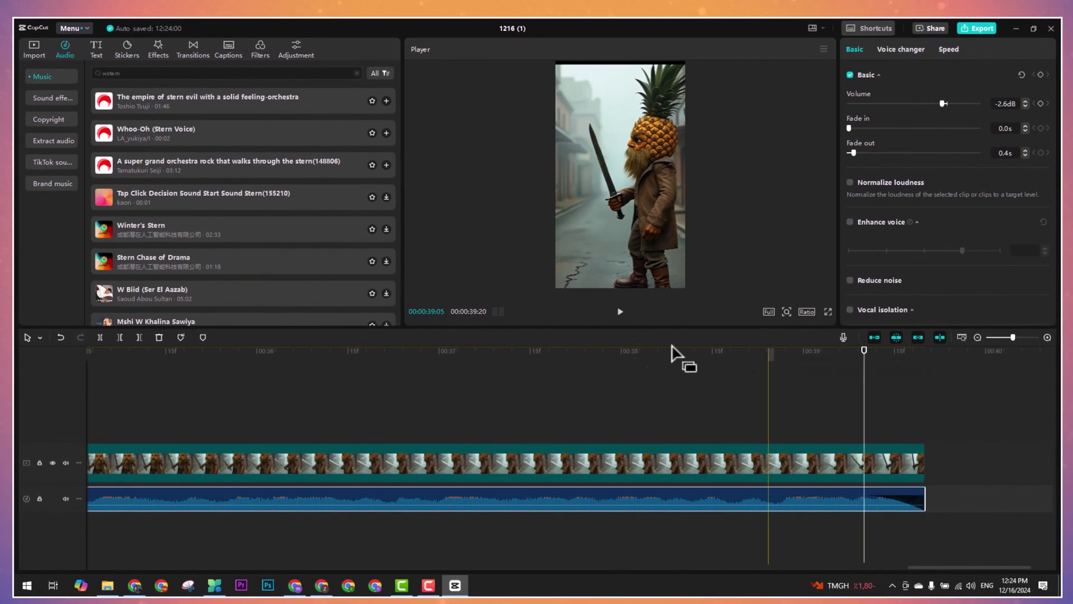
pyautogui.click(618, 312)
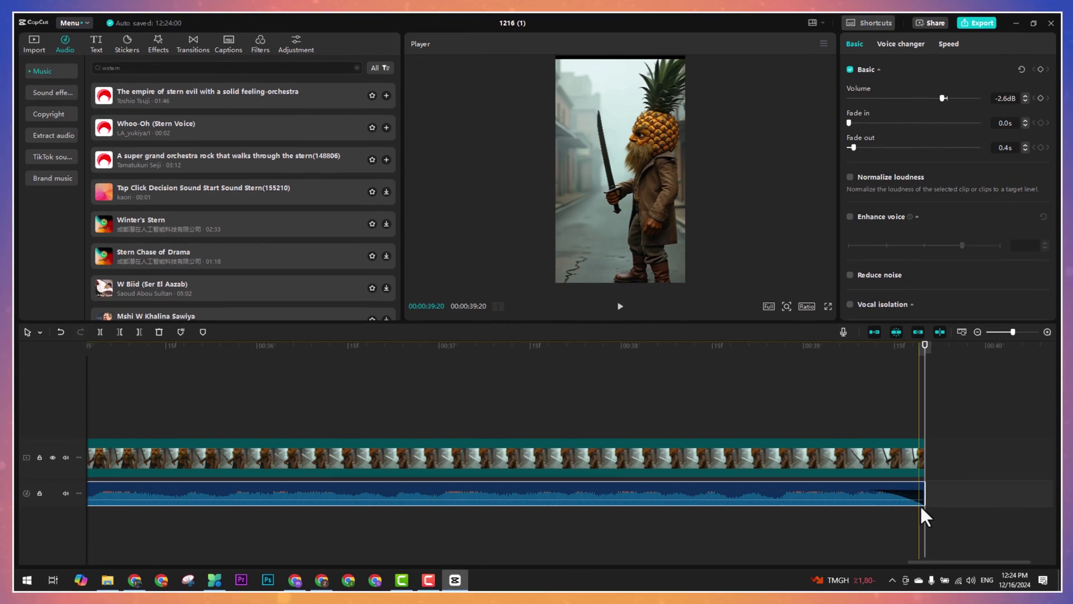
pyautogui.moveTo(858, 492); pyautogui.dragTo(712, 498)
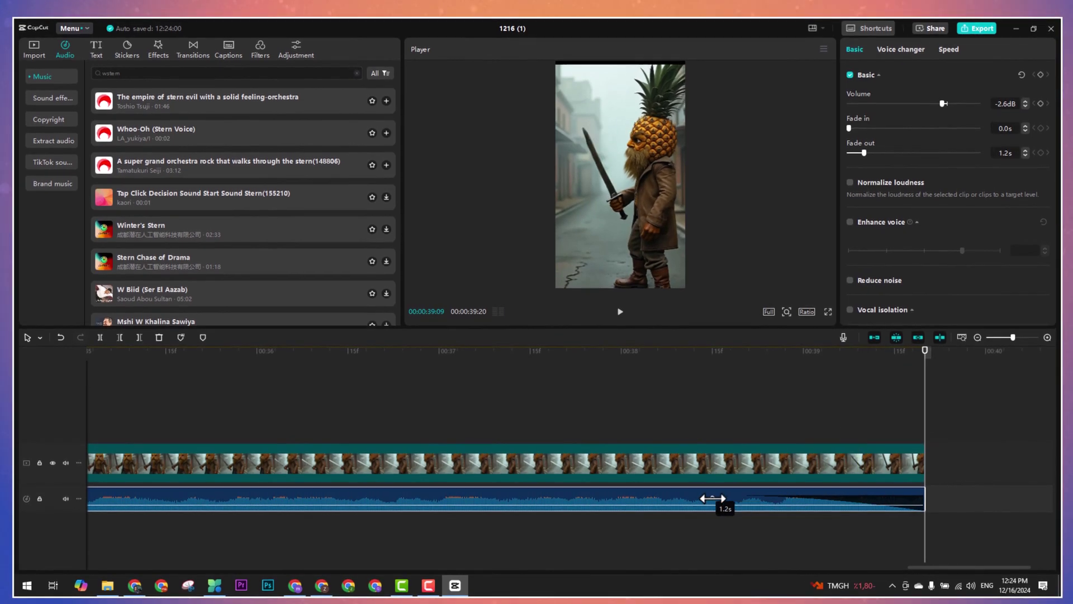
pyautogui.click(669, 373)
pyautogui.click(500, 360)
pyautogui.click(620, 306)
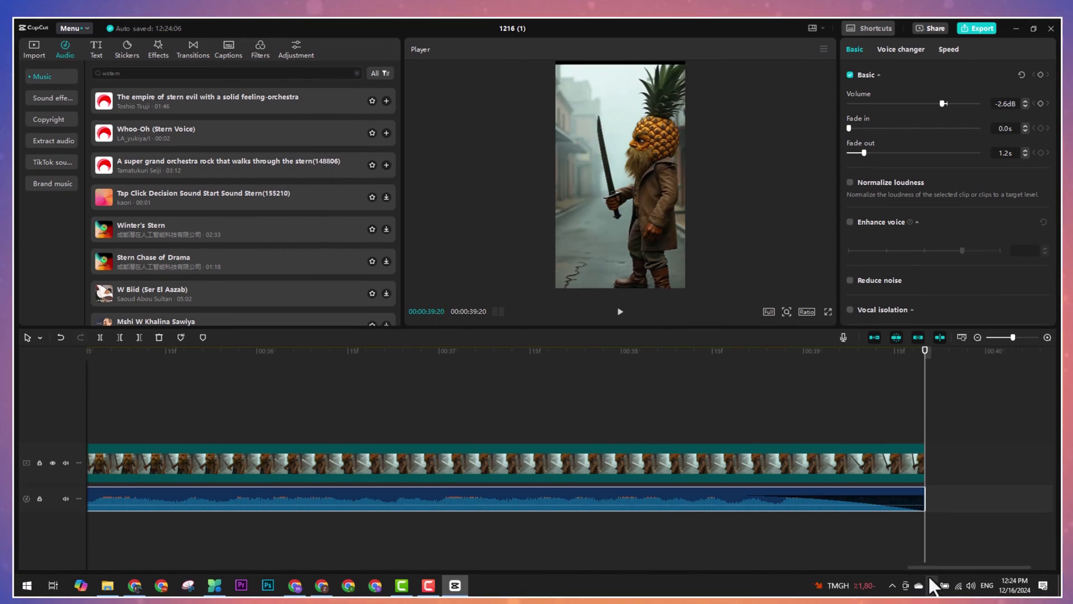
# Step: Return to the timeline start and search the video effects for "smoke"
pyautogui.moveTo(931, 565); pyautogui.dragTo(76, 562)
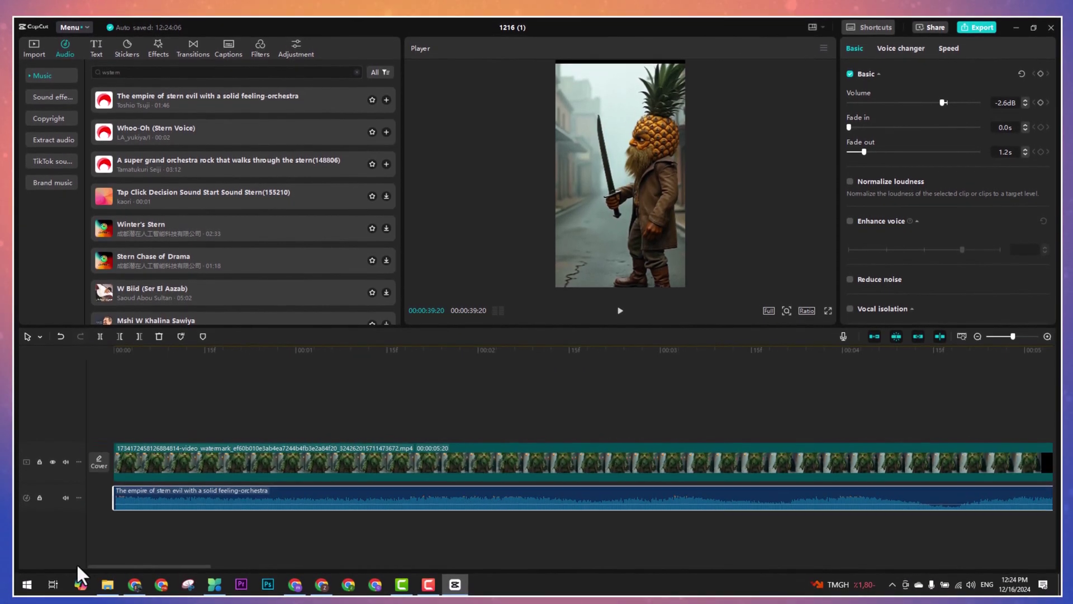
pyautogui.click(997, 337)
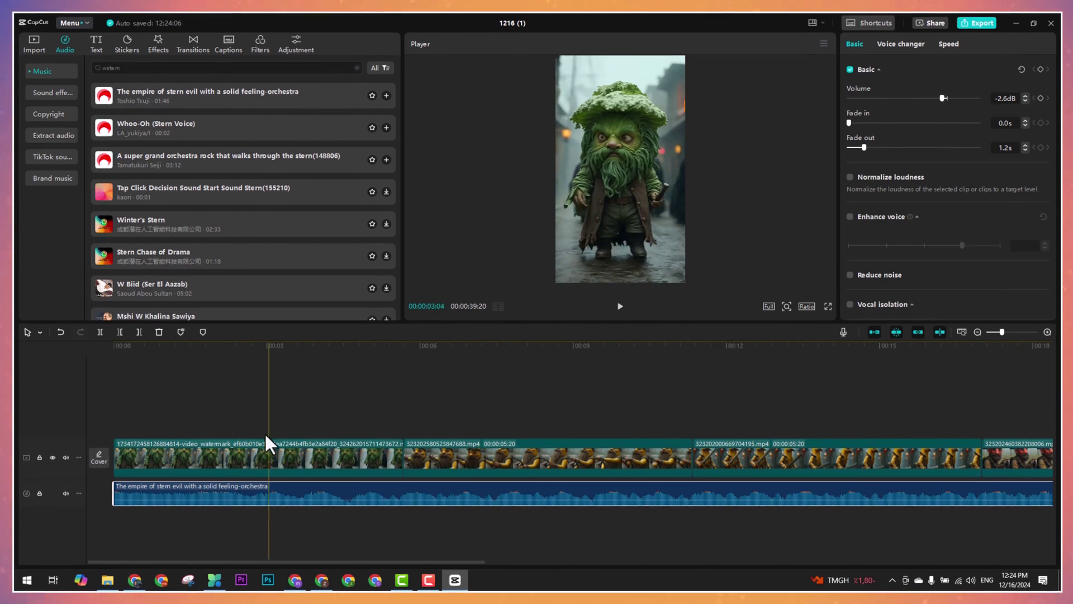
pyautogui.click(162, 47)
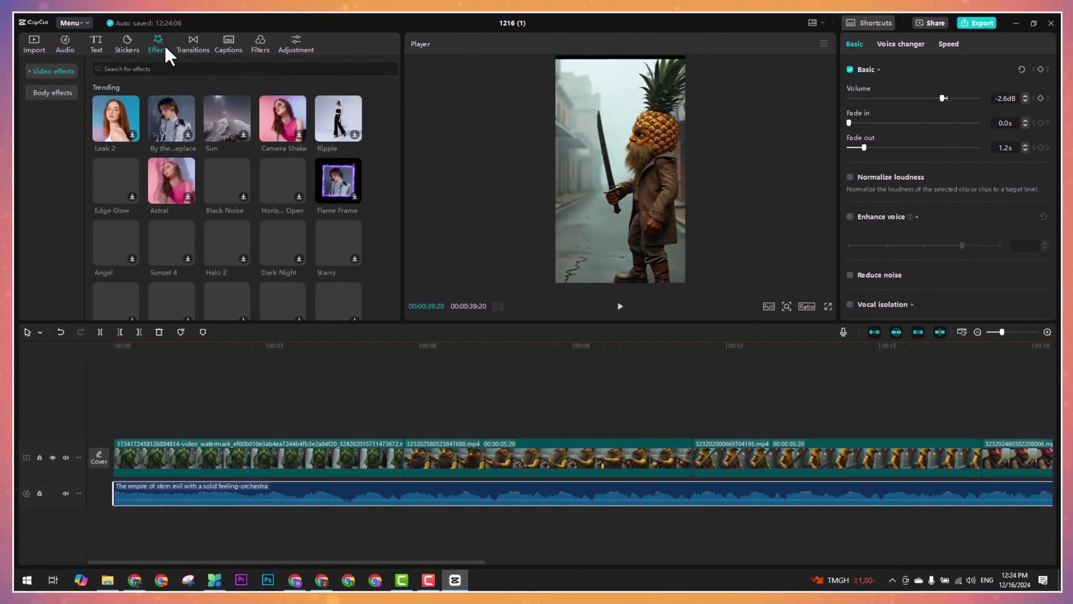
pyautogui.click(152, 68)
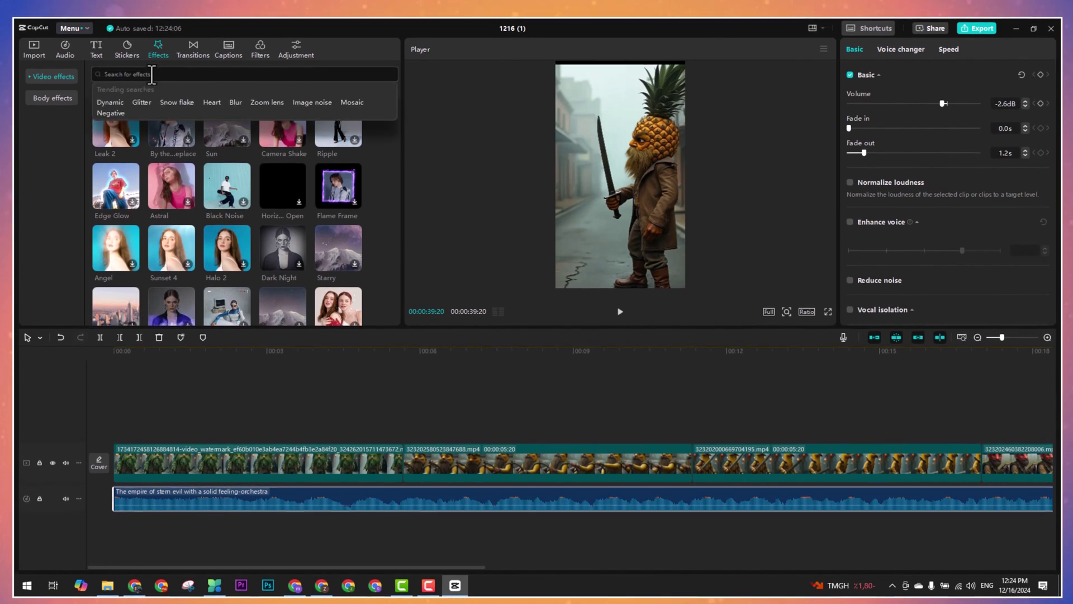
pyautogui.press('Escape')
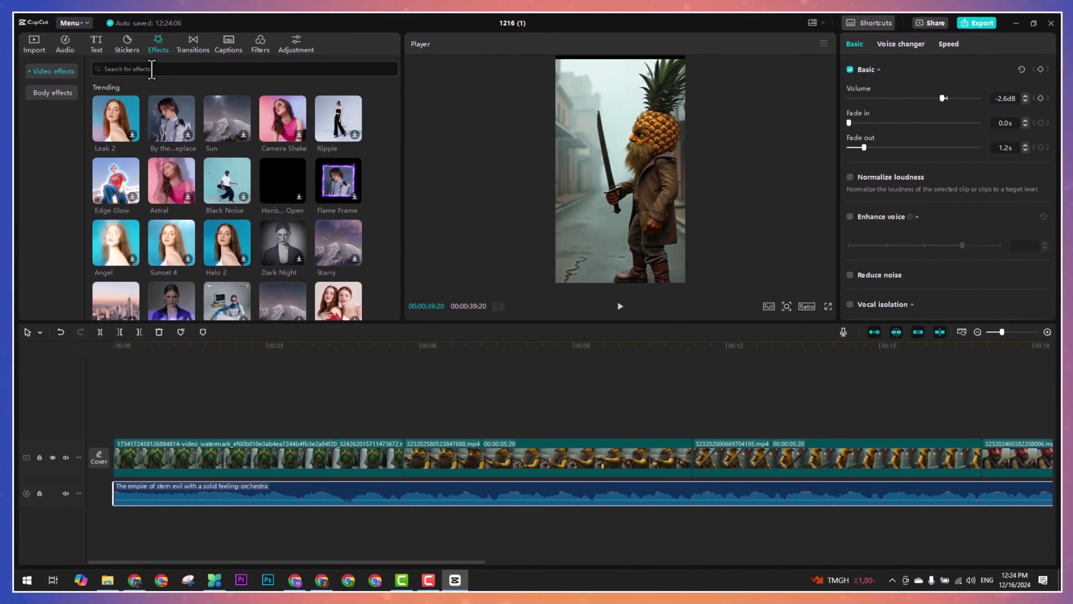
pyautogui.write('smok')
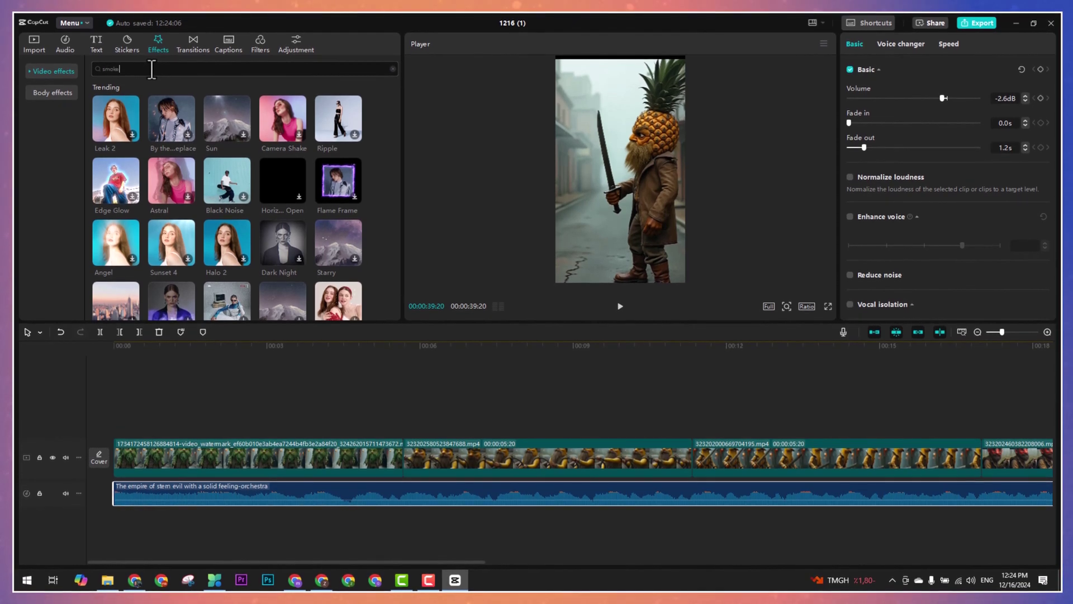
pyautogui.write('e')
pyautogui.press('Return')
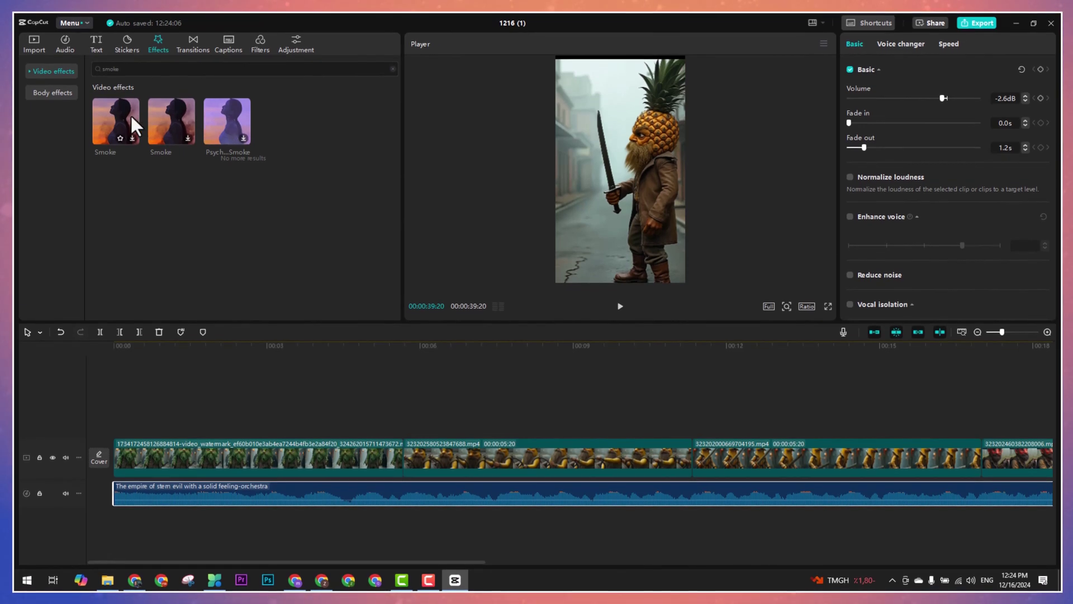
# Step: Place the first Smoke effect above the opening broccoli clip and stretch it to cover the whole clip
pyautogui.moveTo(119, 111); pyautogui.dragTo(115, 431)
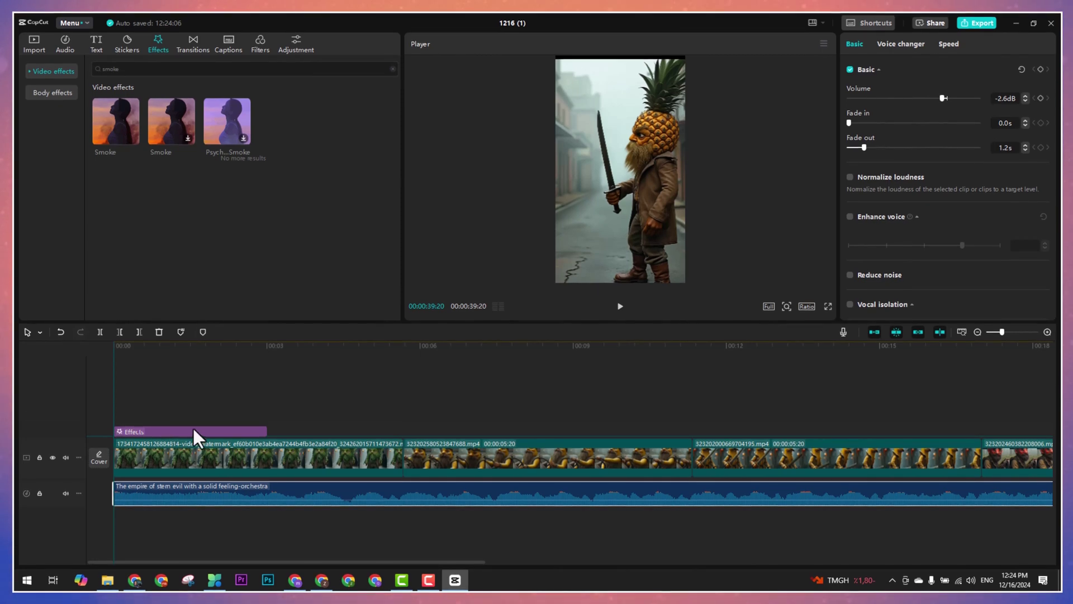
pyautogui.moveTo(263, 429); pyautogui.dragTo(390, 432)
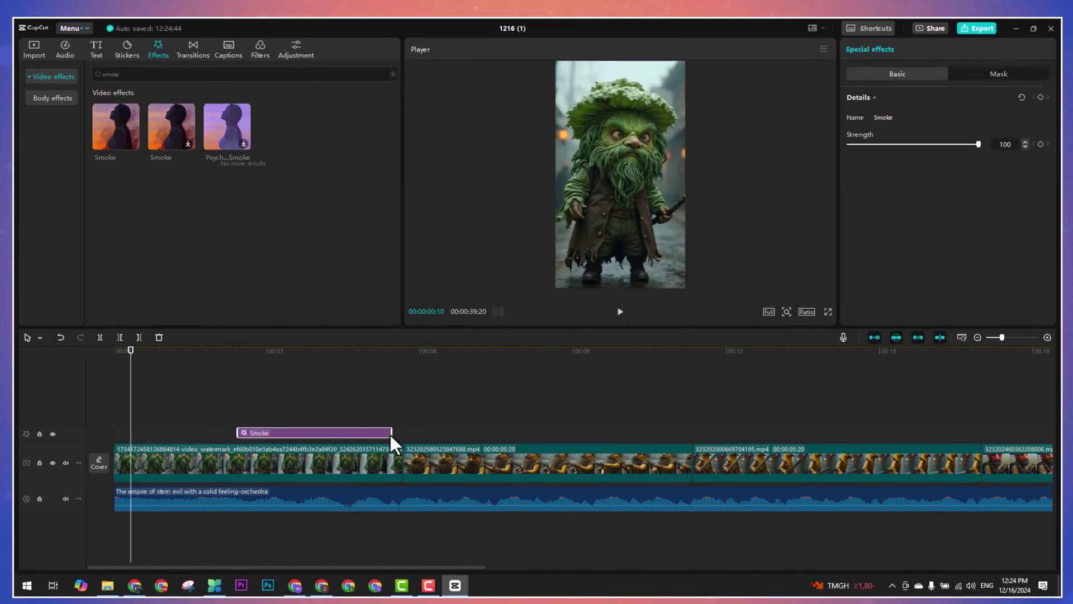
pyautogui.moveTo(248, 431); pyautogui.dragTo(402, 432)
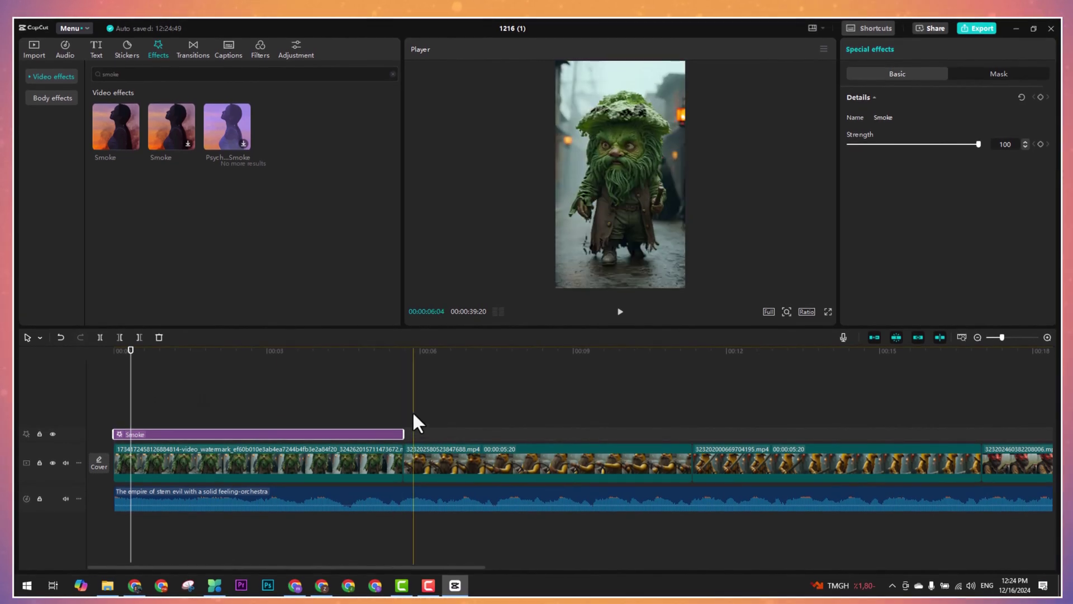
# Step: Preview the Smoke effect over the first clip, then delete the effect from the timeline
pyautogui.moveTo(170, 350); pyautogui.dragTo(241, 351)
pyautogui.click(280, 369)
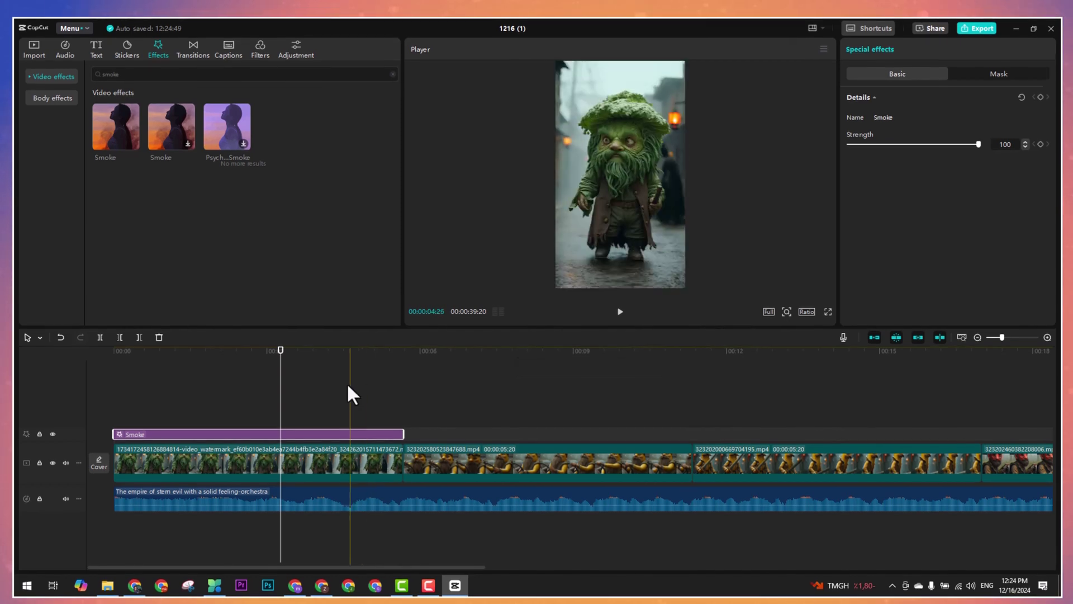
pyautogui.click(620, 311)
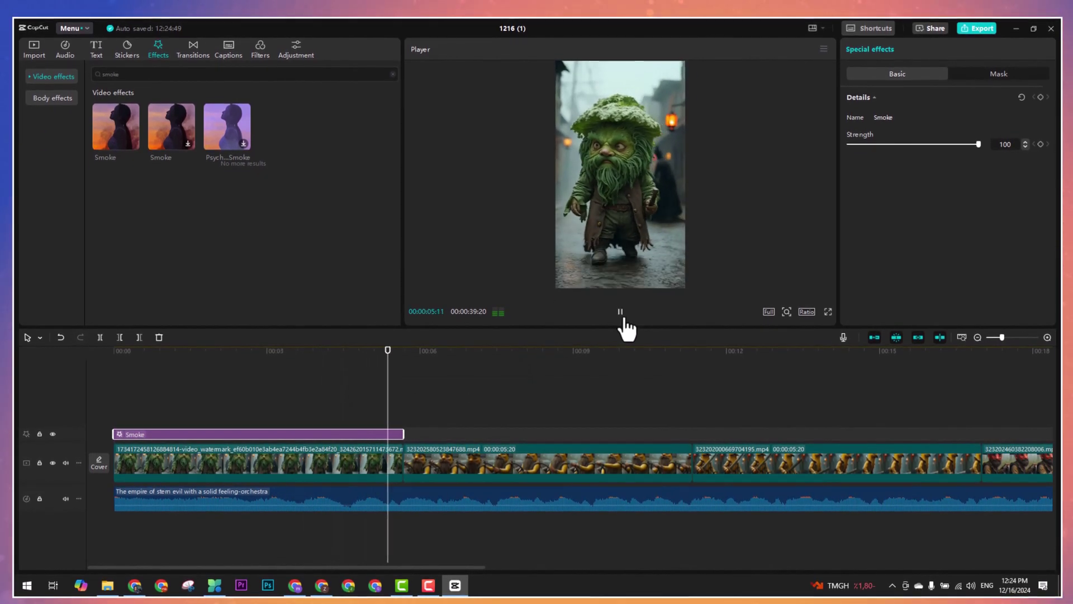
pyautogui.click(622, 315)
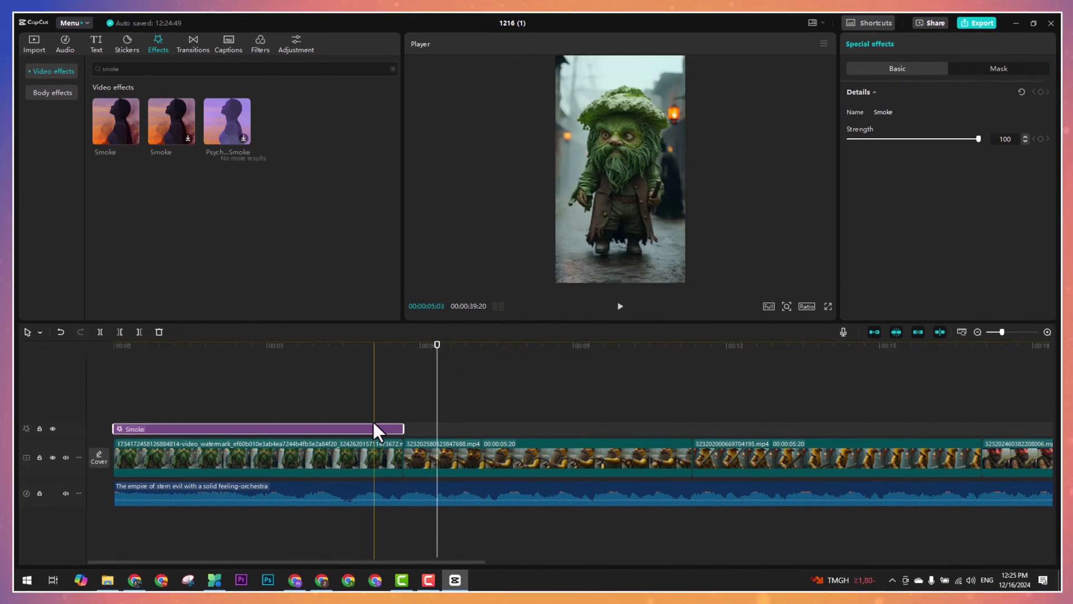
pyautogui.press('Delete')
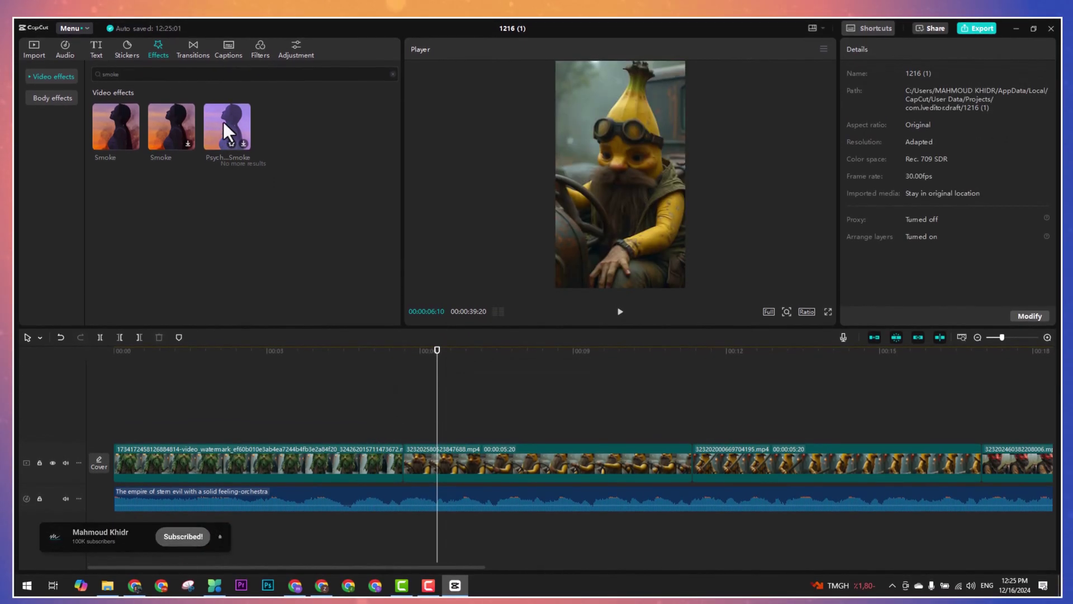
# Step: Try the Psychedelic Smoke effect at the start of the first clip, play it back and remove it
pyautogui.moveTo(225, 119); pyautogui.dragTo(118, 438)
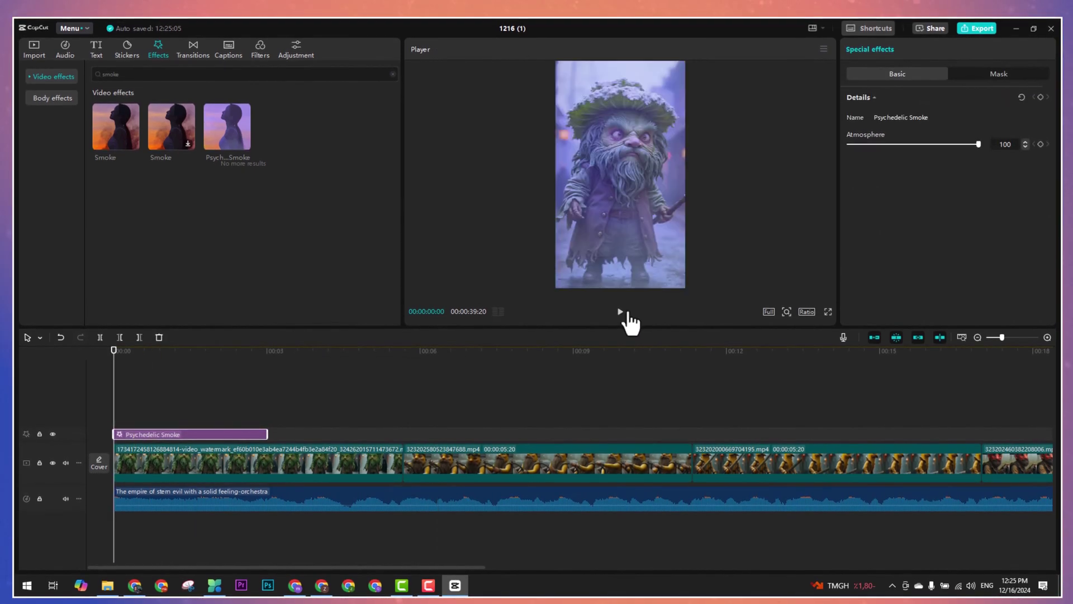
pyautogui.click(620, 311)
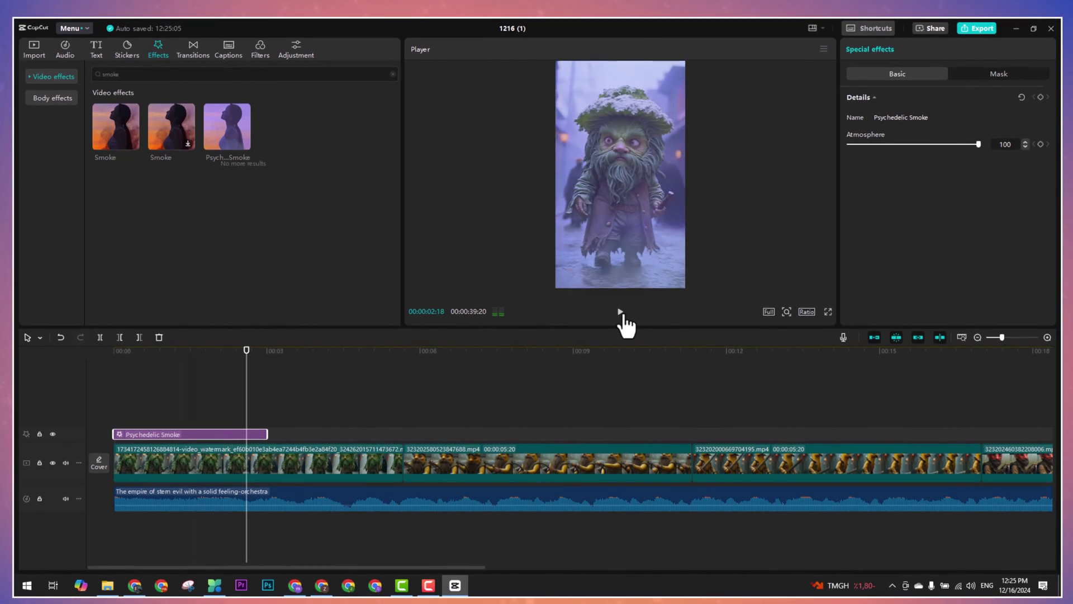
pyautogui.click(621, 311)
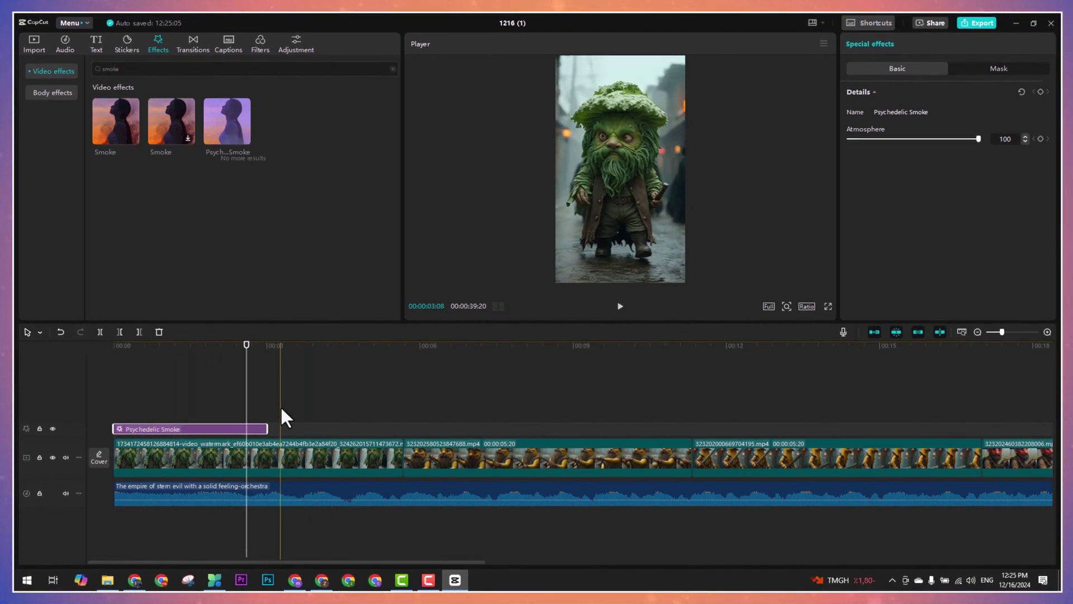
pyautogui.press('Delete')
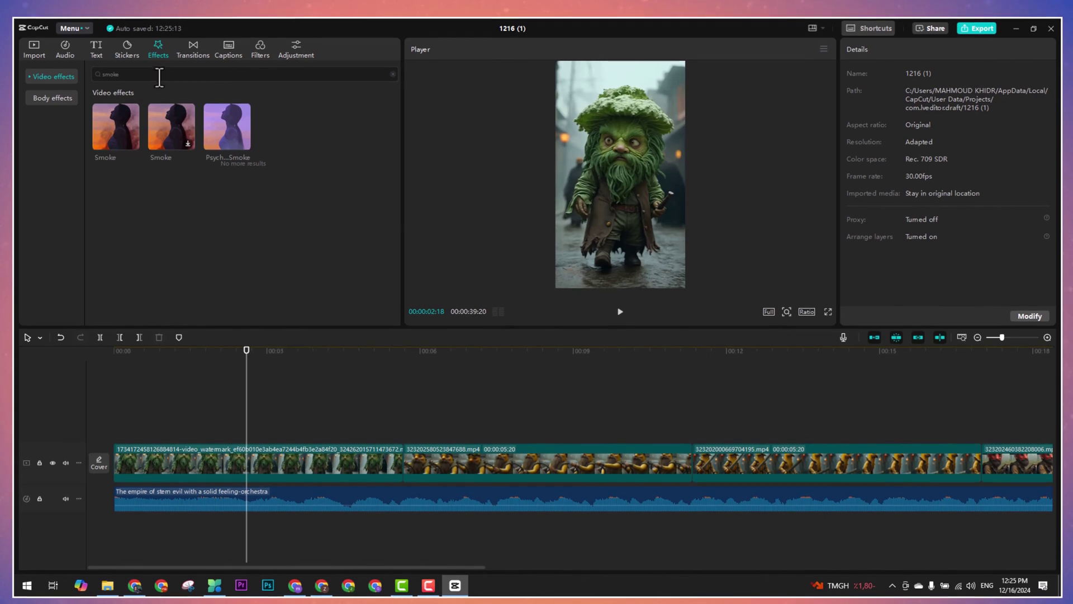
# Step: Clear the effects search and remove "smoke" from the recent searches
pyautogui.press('BackSpace')
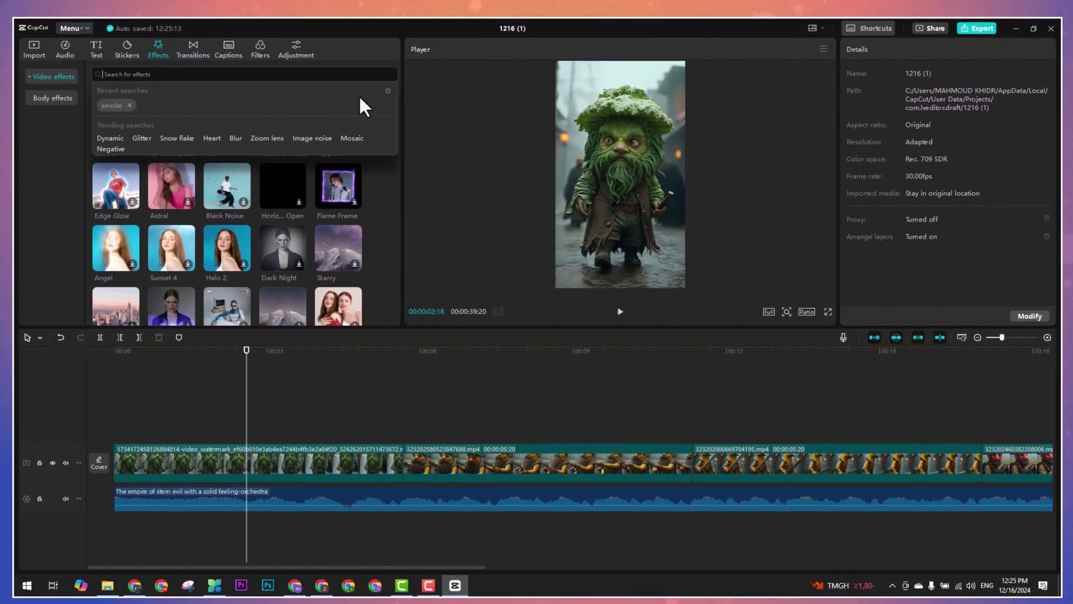
pyautogui.click(388, 91)
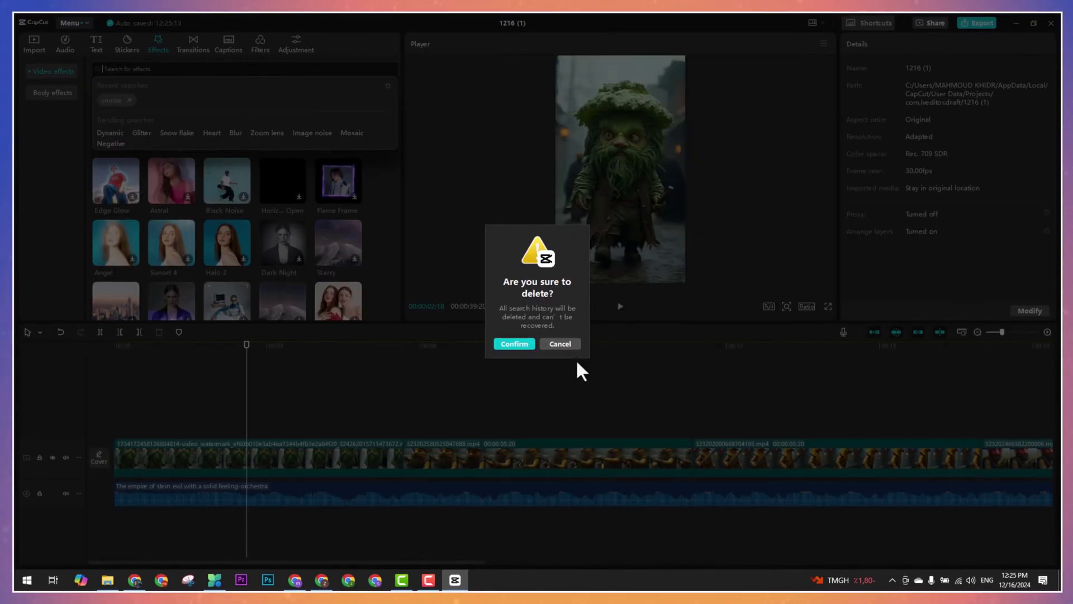
pyautogui.click(547, 347)
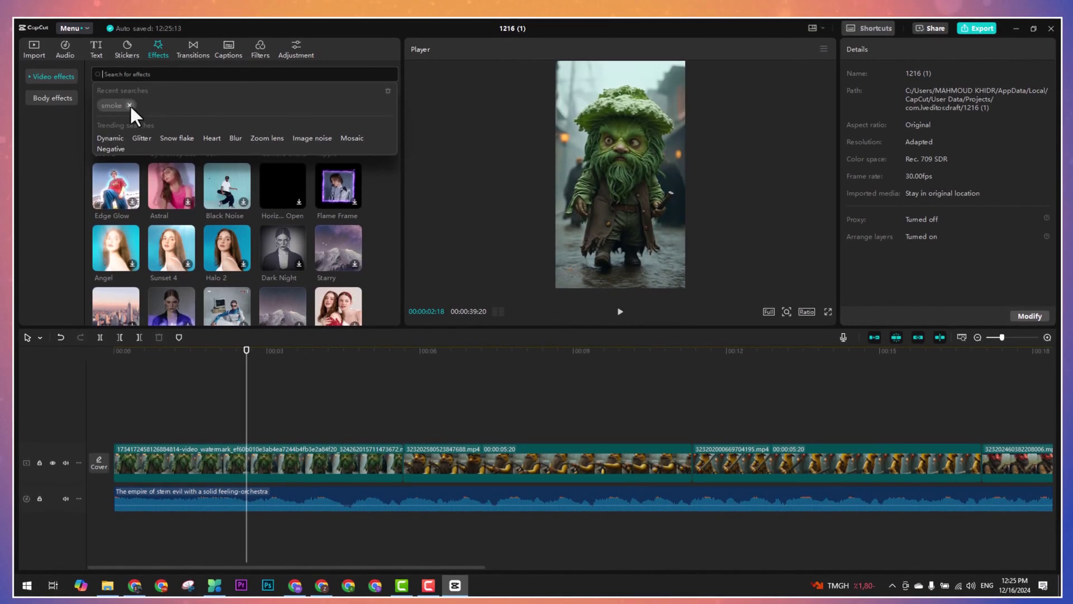
pyautogui.click(129, 100)
pyautogui.click(157, 49)
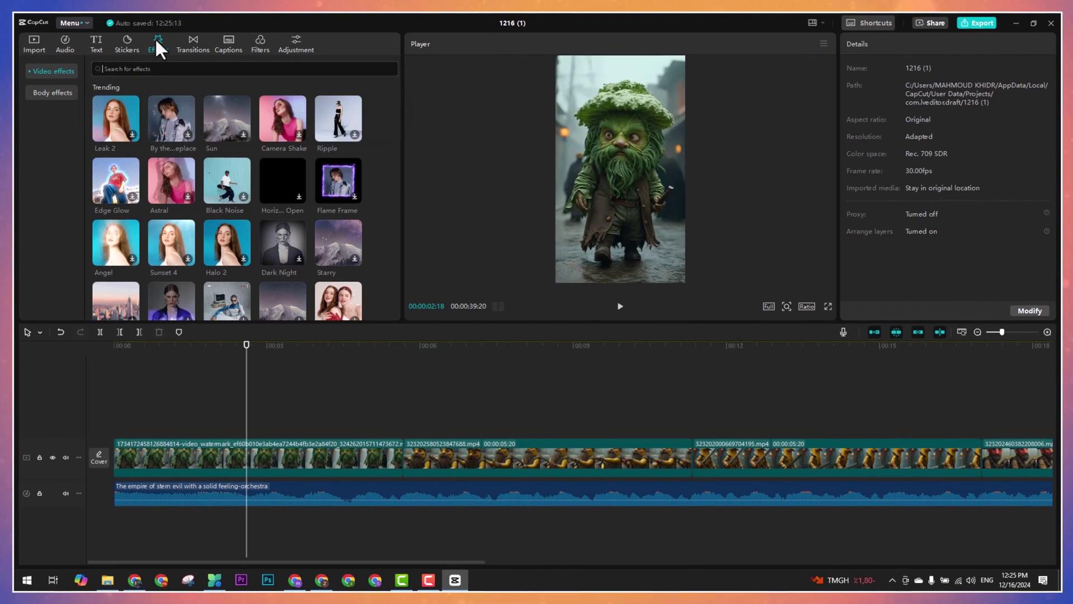
# Step: Browse the trending video effects and search for "shake"
pyautogui.scroll(-3, 242, 169)
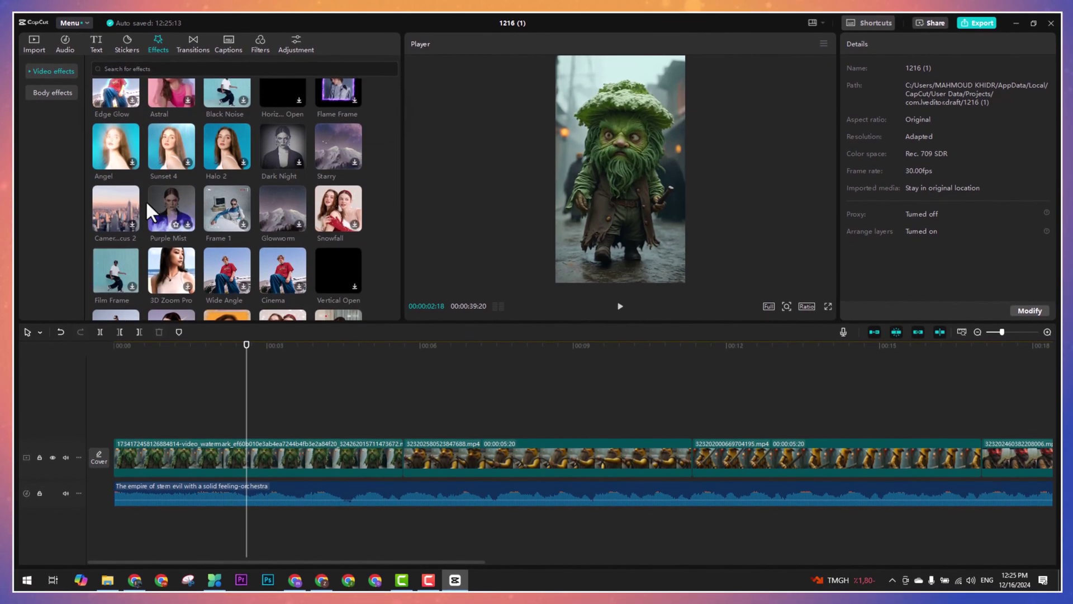
pyautogui.scroll(-2, 140, 206)
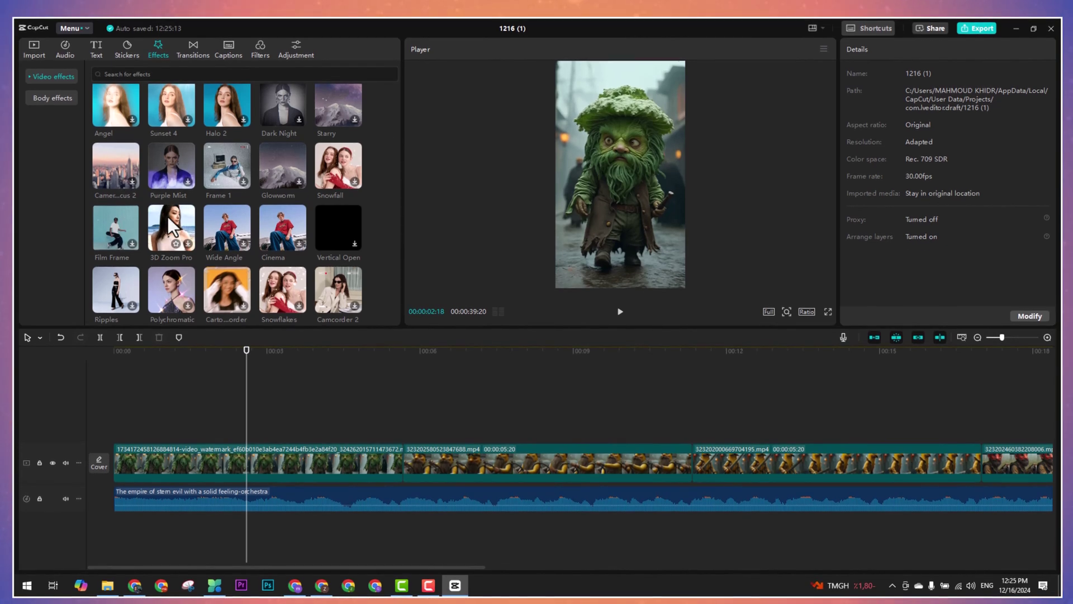
pyautogui.scroll(-2, 268, 195)
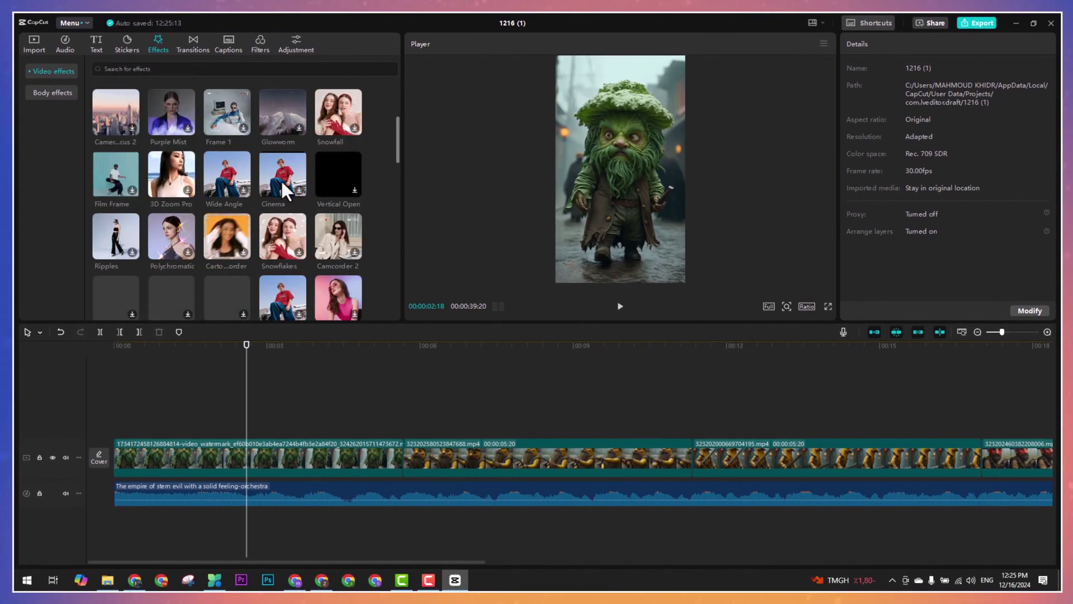
pyautogui.scroll(6, 276, 178)
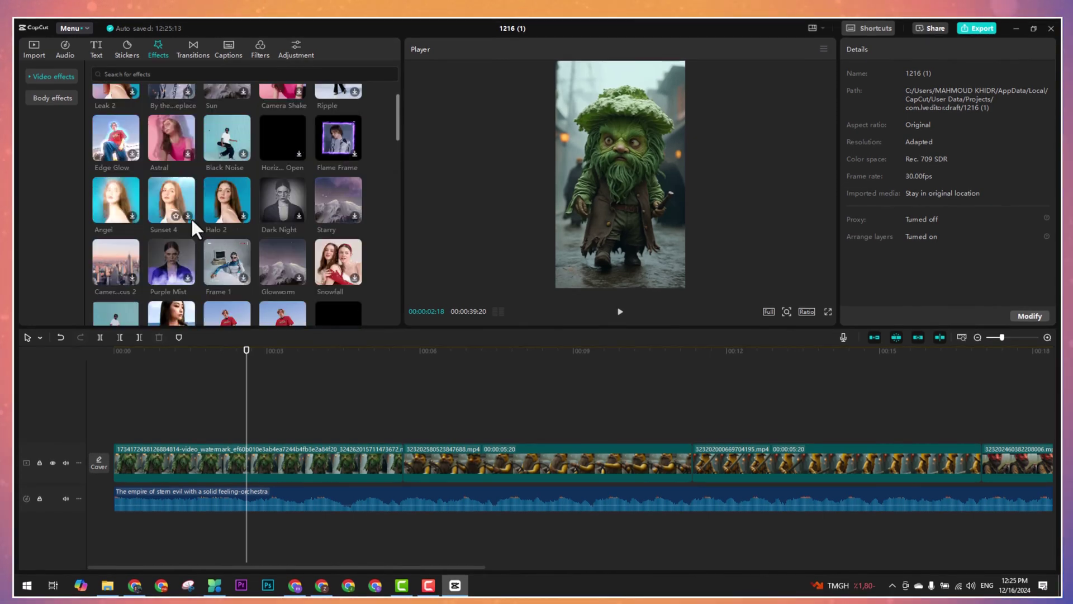
pyautogui.click(153, 74)
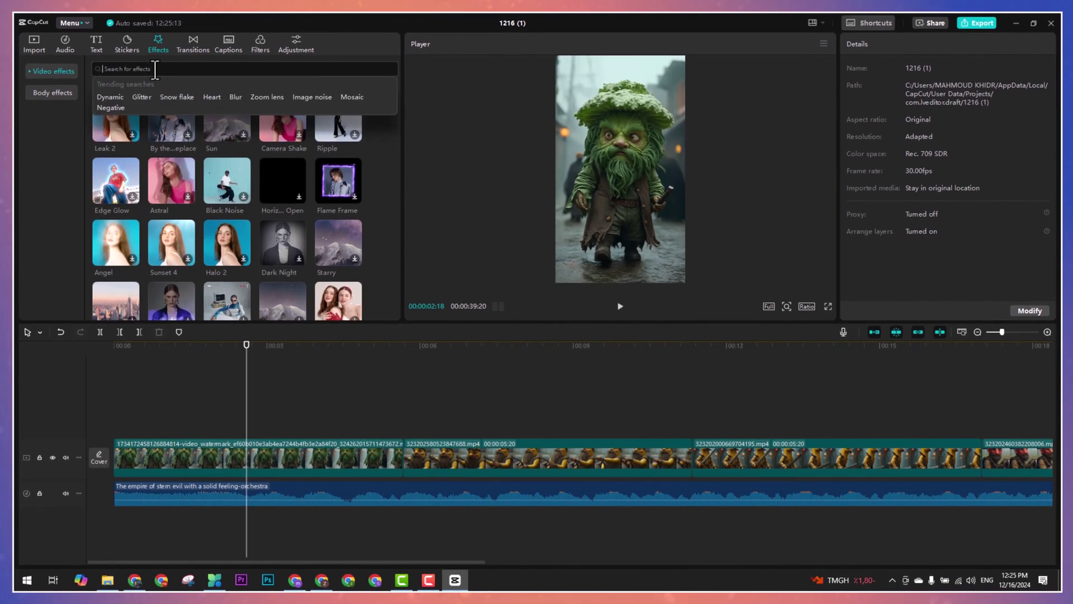
pyautogui.write('she')
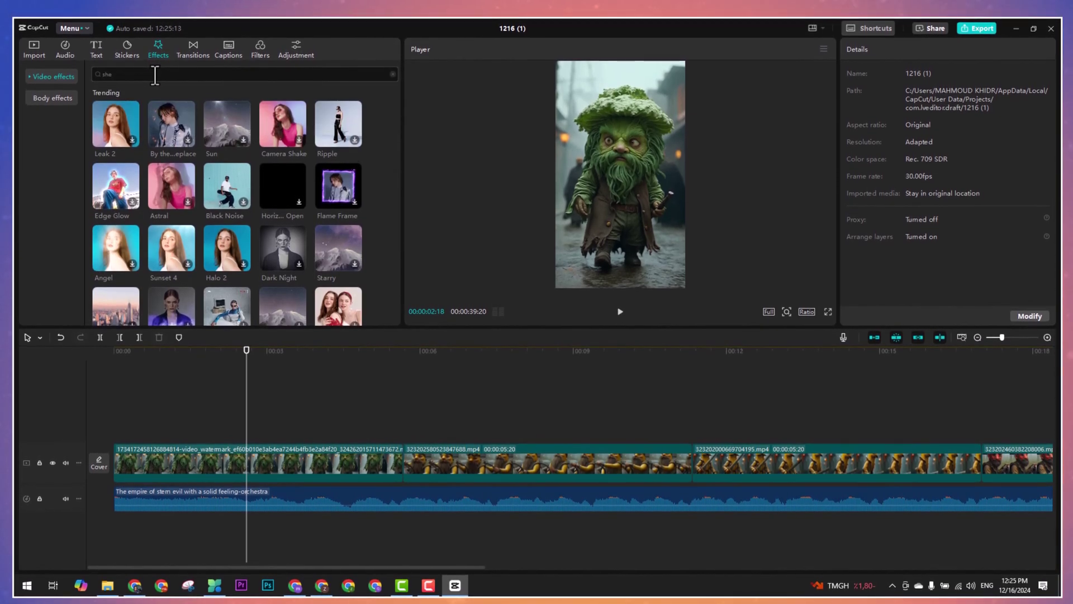
pyautogui.write('ck')
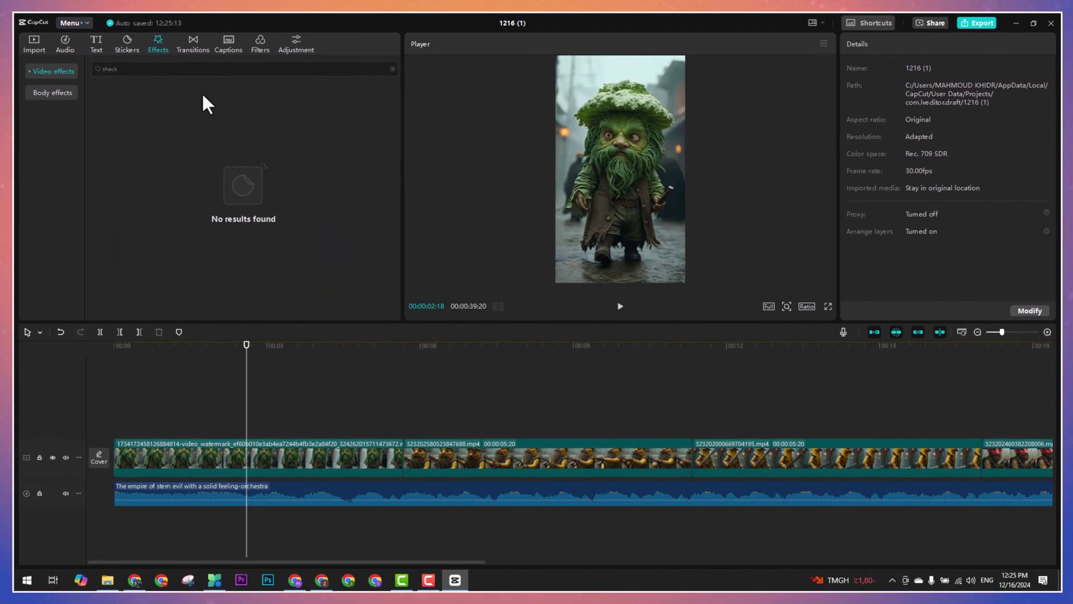
pyautogui.press('BackSpace')
pyautogui.press('BackSpace')
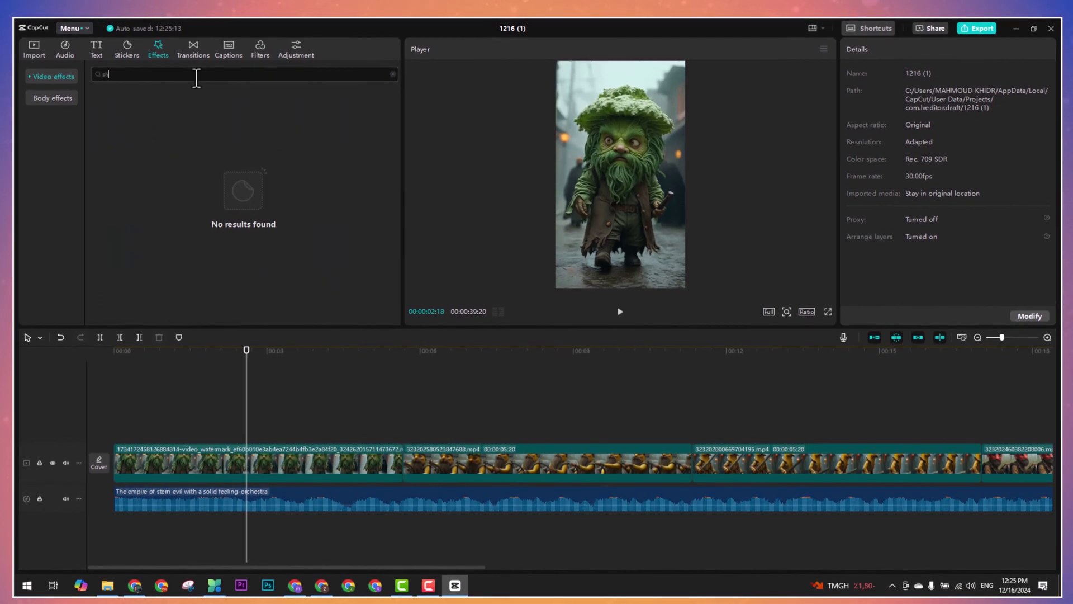
pyautogui.write('ake')
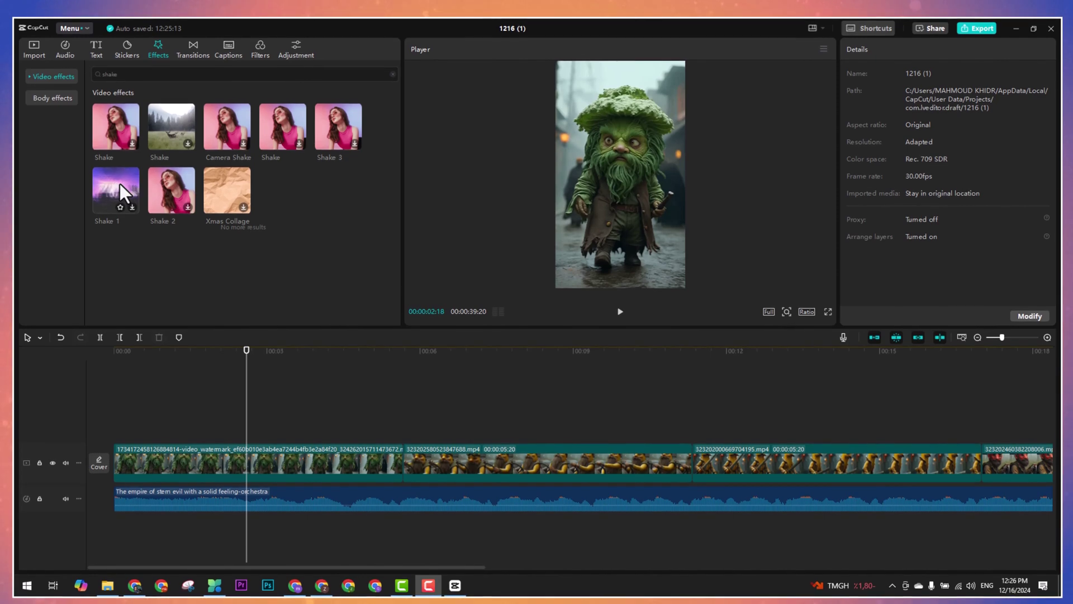
# Step: Add the Camera Shake video effect at the start of the first clip and play it back
pyautogui.moveTo(231, 126); pyautogui.dragTo(218, 284)
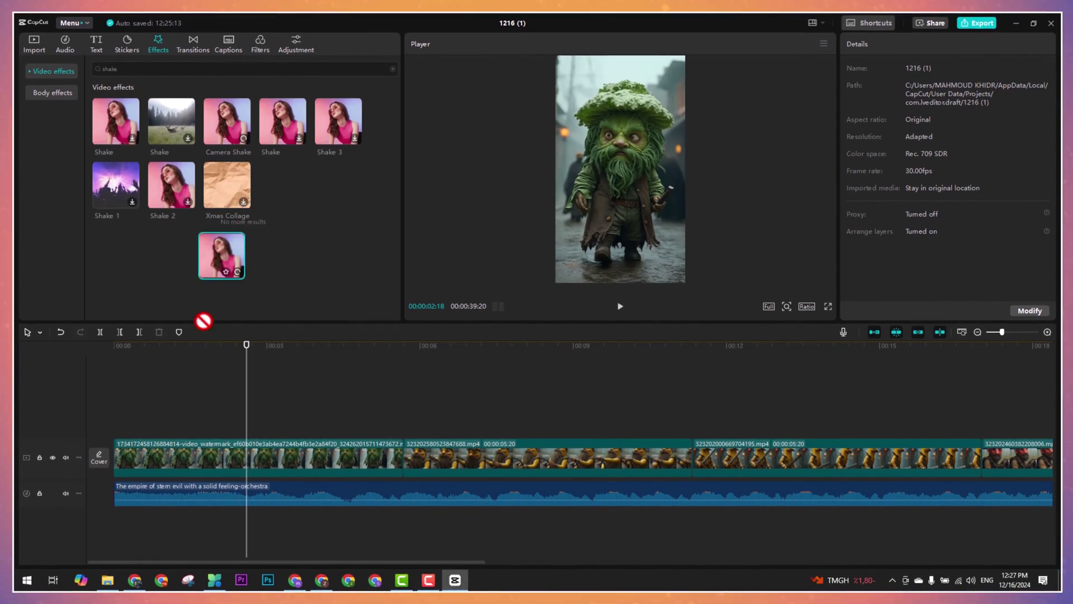
pyautogui.moveTo(119, 428); pyautogui.dragTo(116, 428)
pyautogui.click(128, 345)
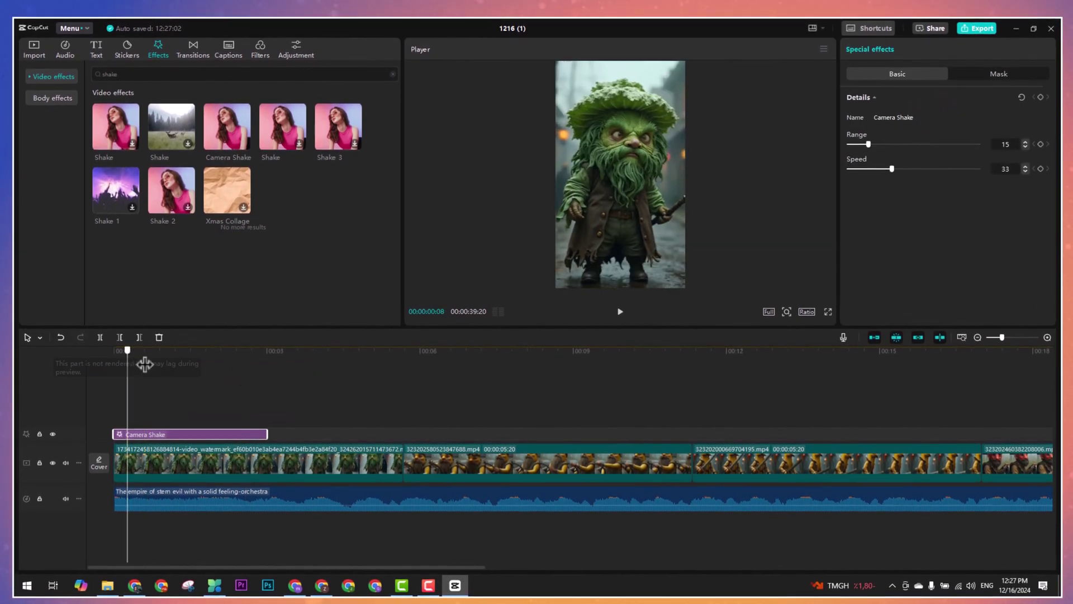
pyautogui.click(622, 311)
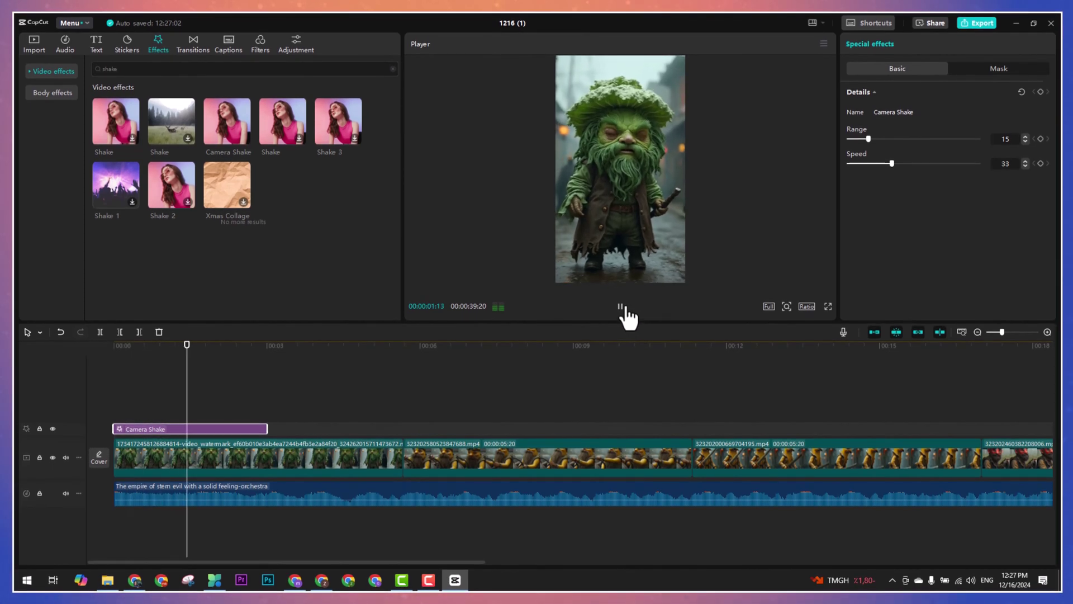
pyautogui.click(622, 309)
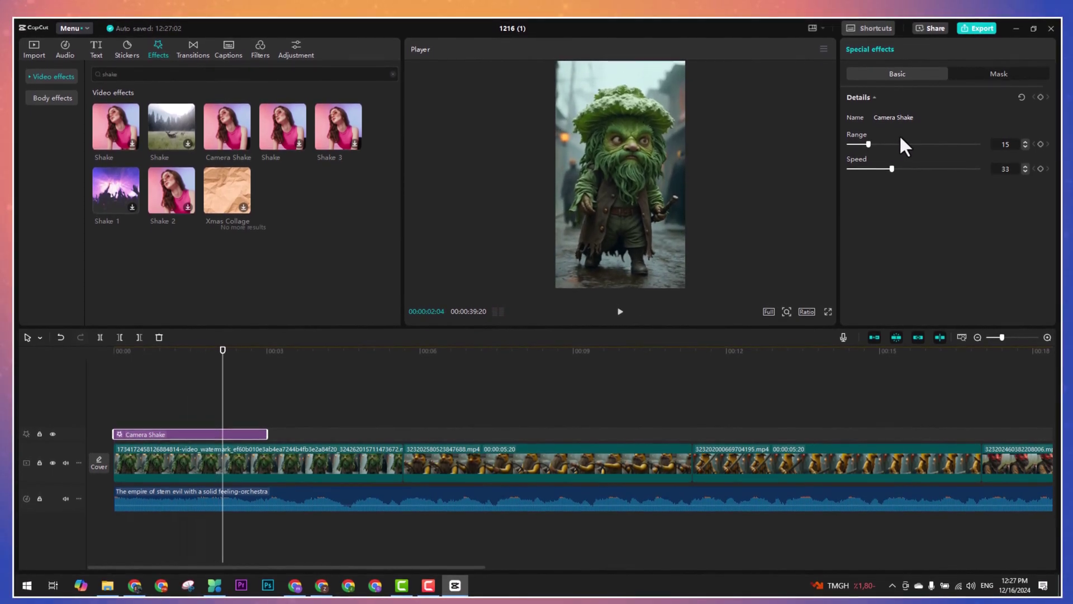
# Step: Set the Camera Shake effect's range to 5 and speed to 15, and play back the result
pyautogui.moveTo(868, 144); pyautogui.dragTo(855, 144)
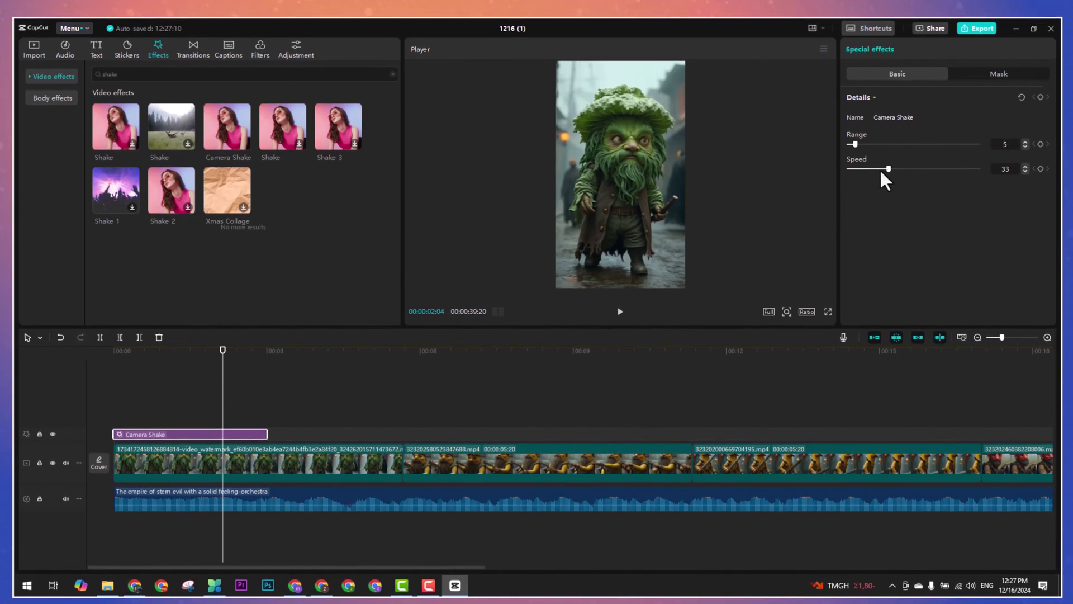
pyautogui.moveTo(870, 170); pyautogui.dragTo(863, 176)
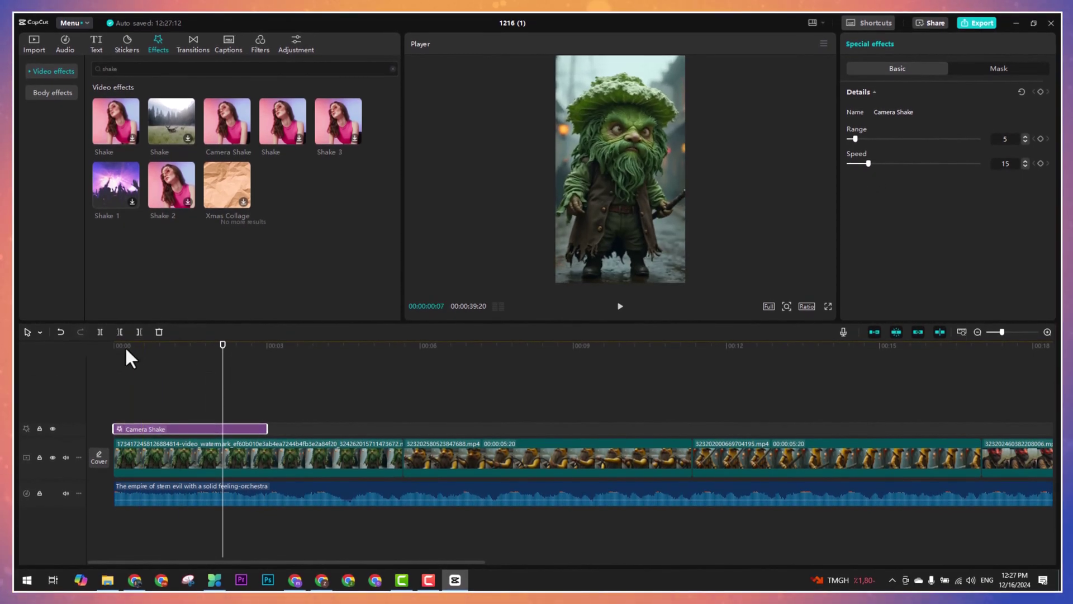
pyautogui.click(620, 307)
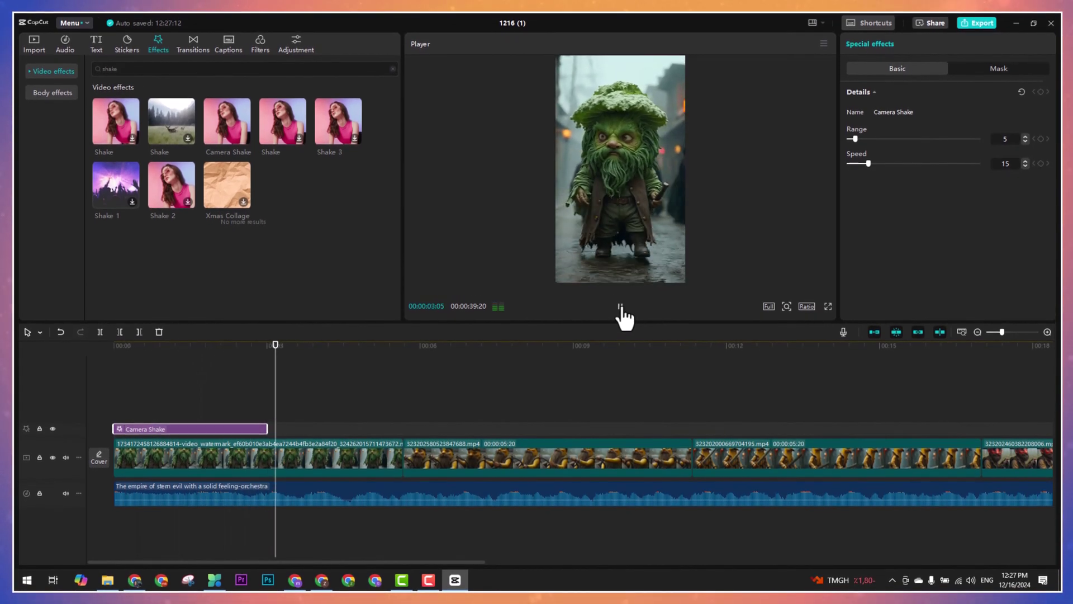
pyautogui.click(620, 307)
# Step: Extend the Camera Shake effect to the end of the last clip and check frames in the first clip
pyautogui.scroll(-2, 266, 427)
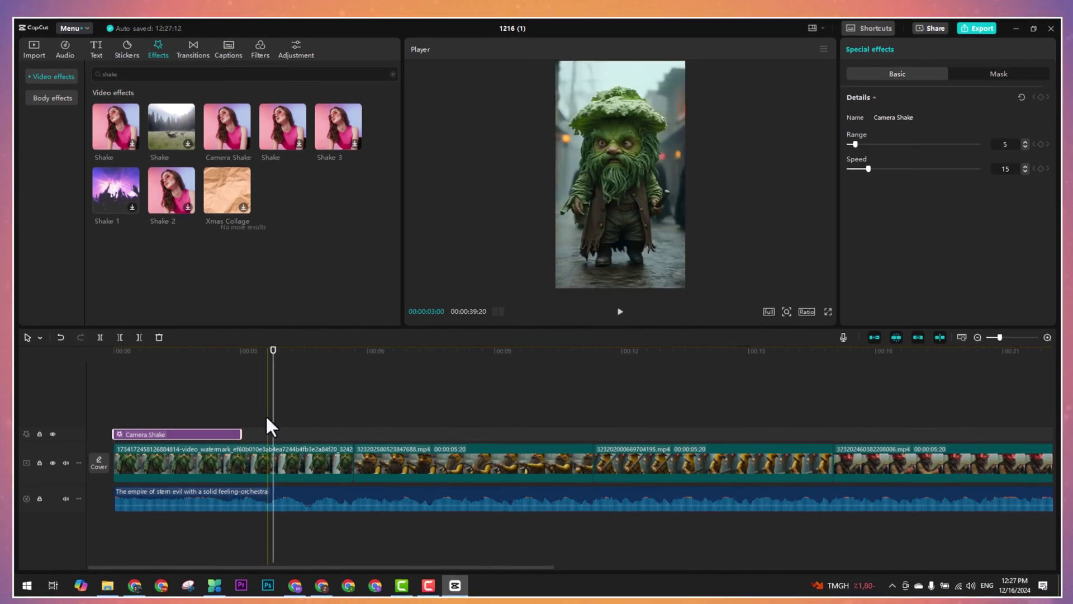
pyautogui.scroll(-3, 259, 414)
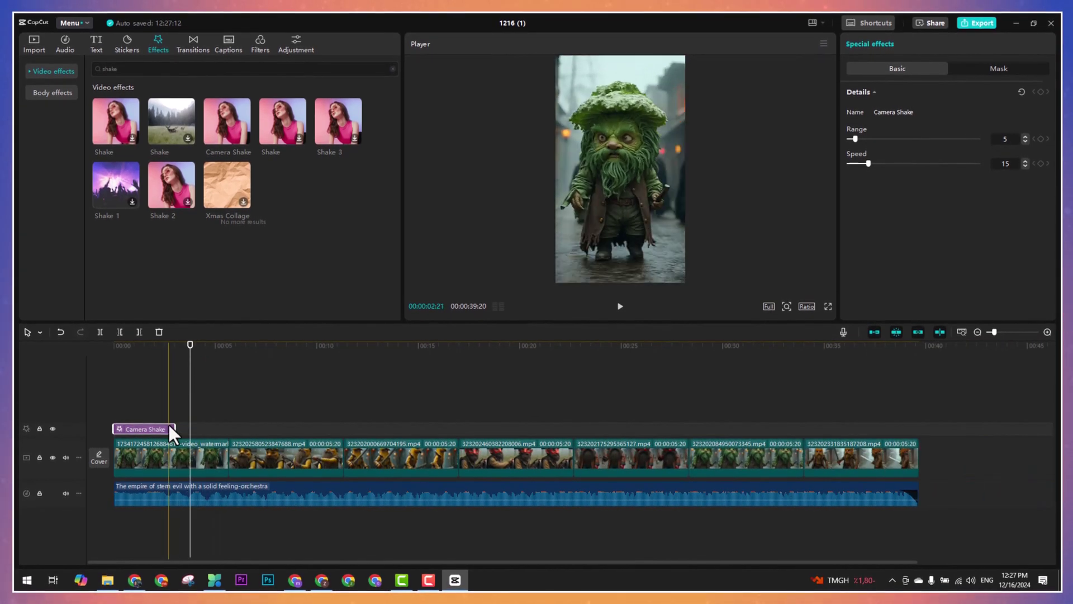
pyautogui.moveTo(181, 427); pyautogui.dragTo(919, 436)
pyautogui.click(179, 351)
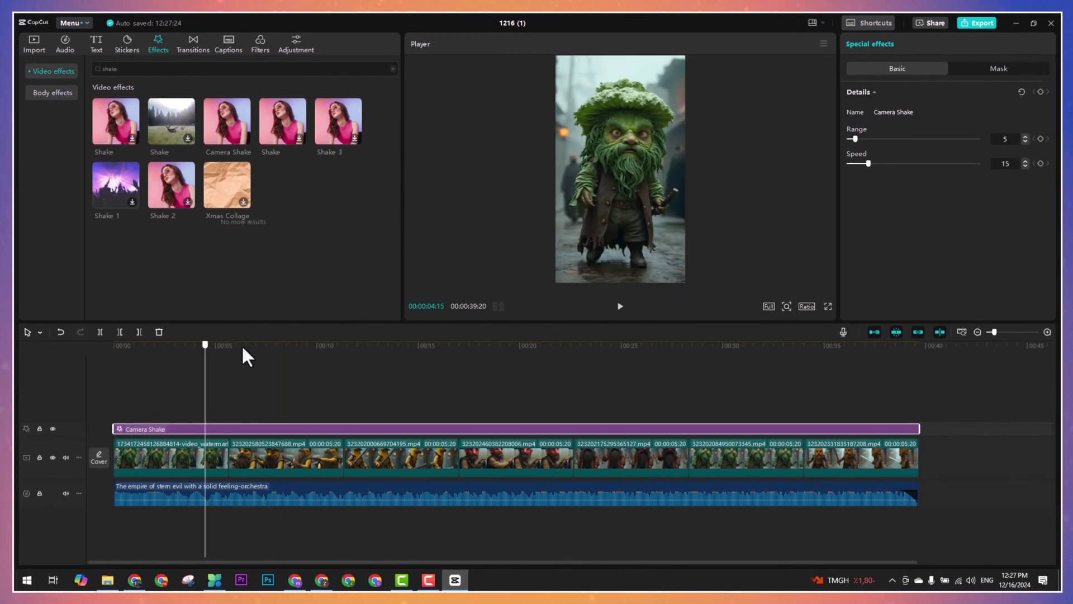
pyautogui.click(155, 361)
# Step: Search the video effects for "lighting" and look through the results
pyautogui.doubleClick(171, 72)
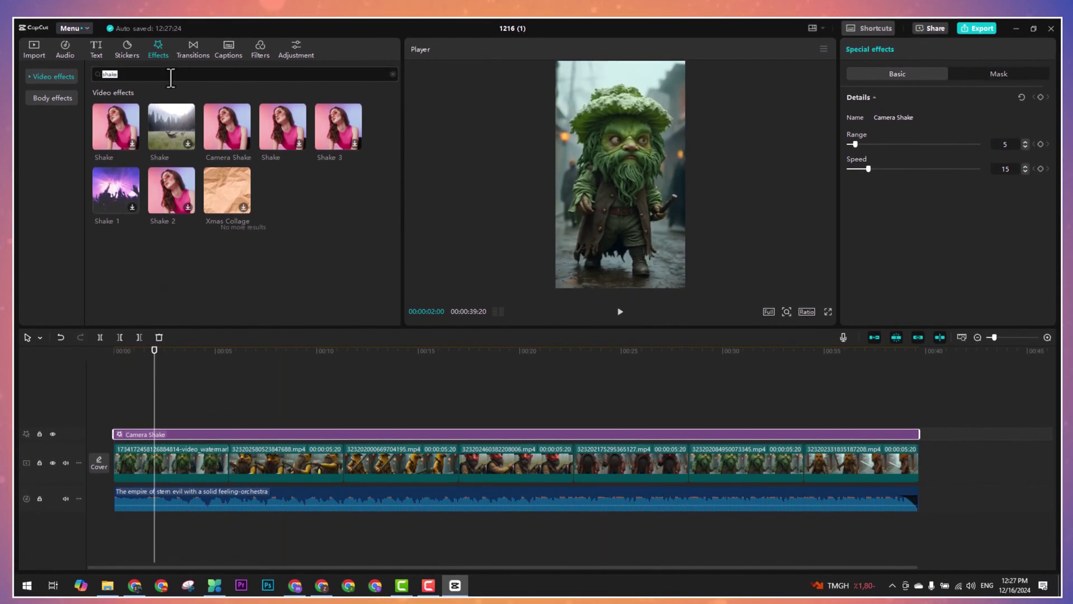
pyautogui.write('lighting')
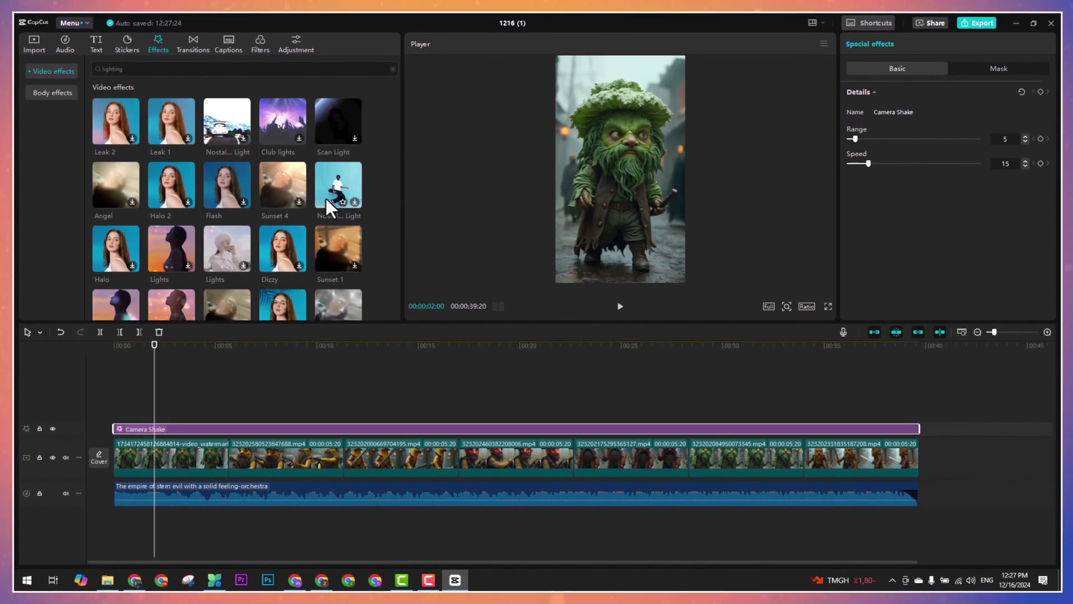
pyautogui.scroll(-3, 241, 227)
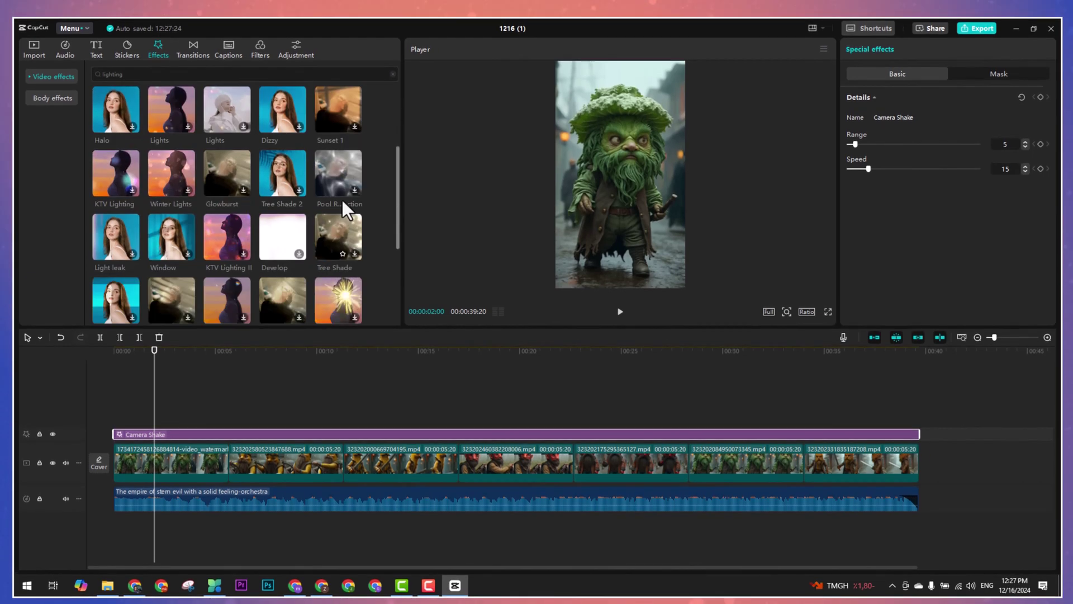
pyautogui.scroll(-2, 313, 246)
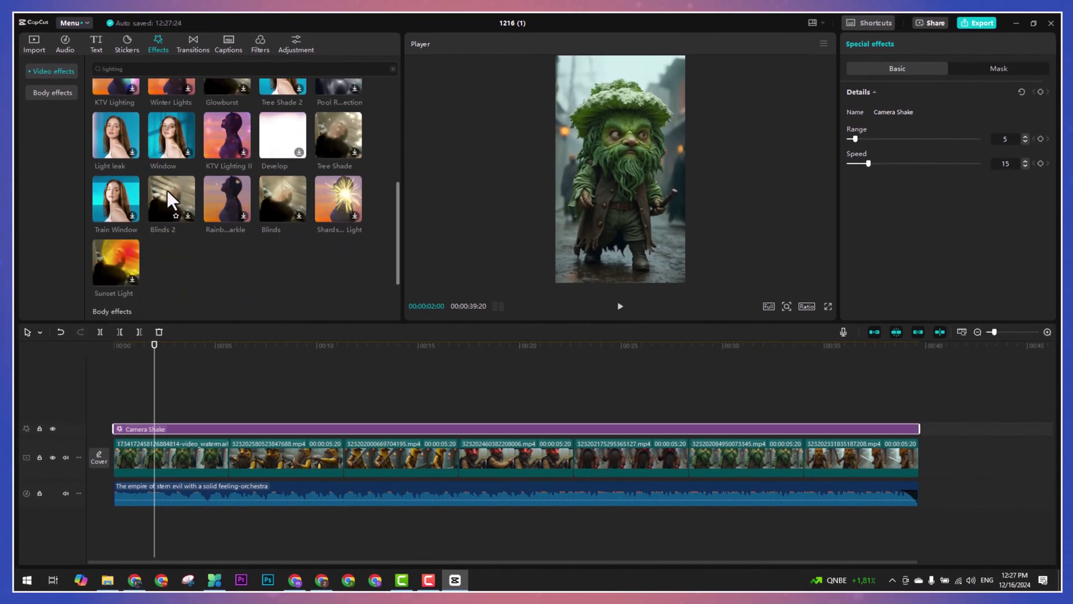
pyautogui.scroll(5, 123, 216)
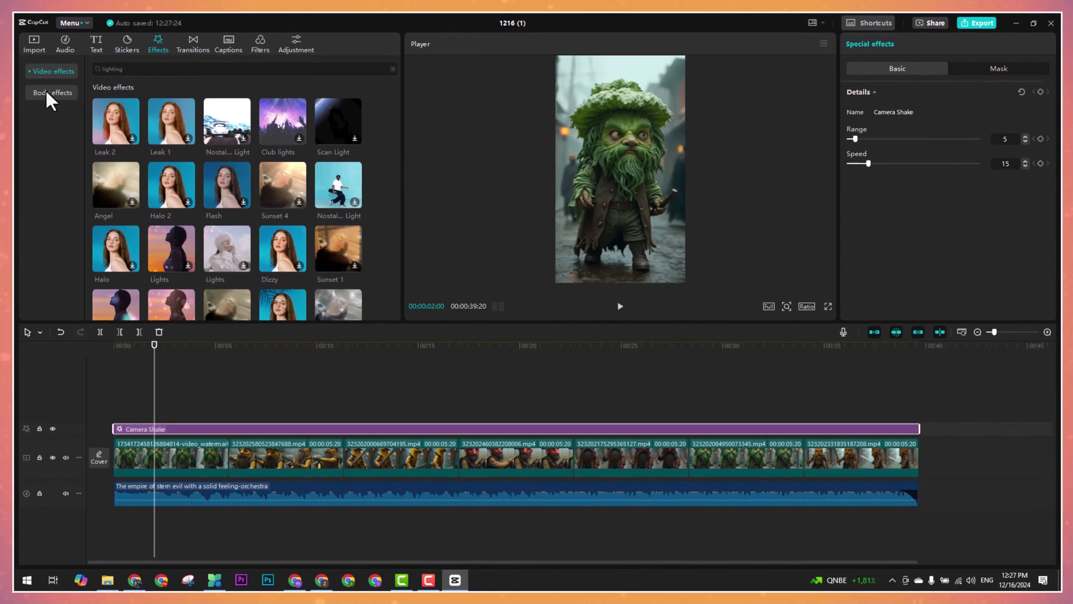
# Step: Browse the body effects and search them for "smoke"
pyautogui.click(47, 98)
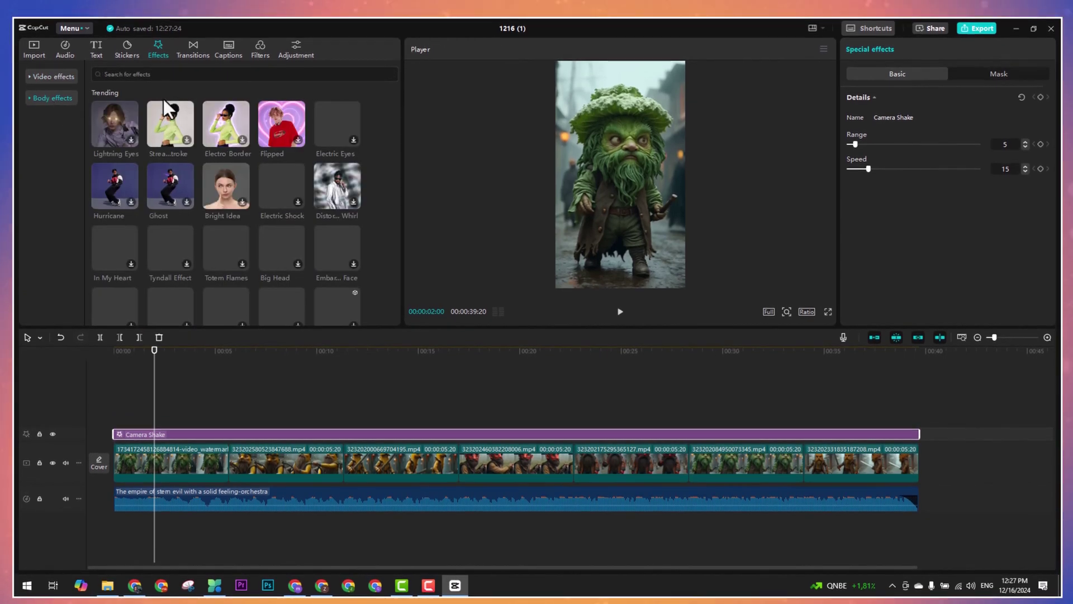
pyautogui.click(167, 76)
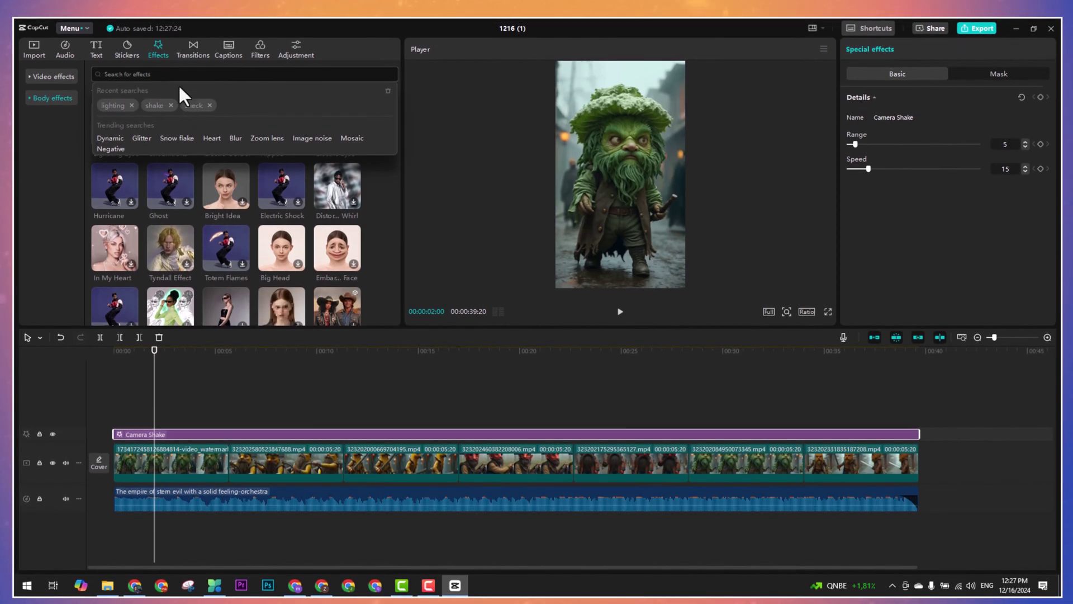
pyautogui.write('sm')
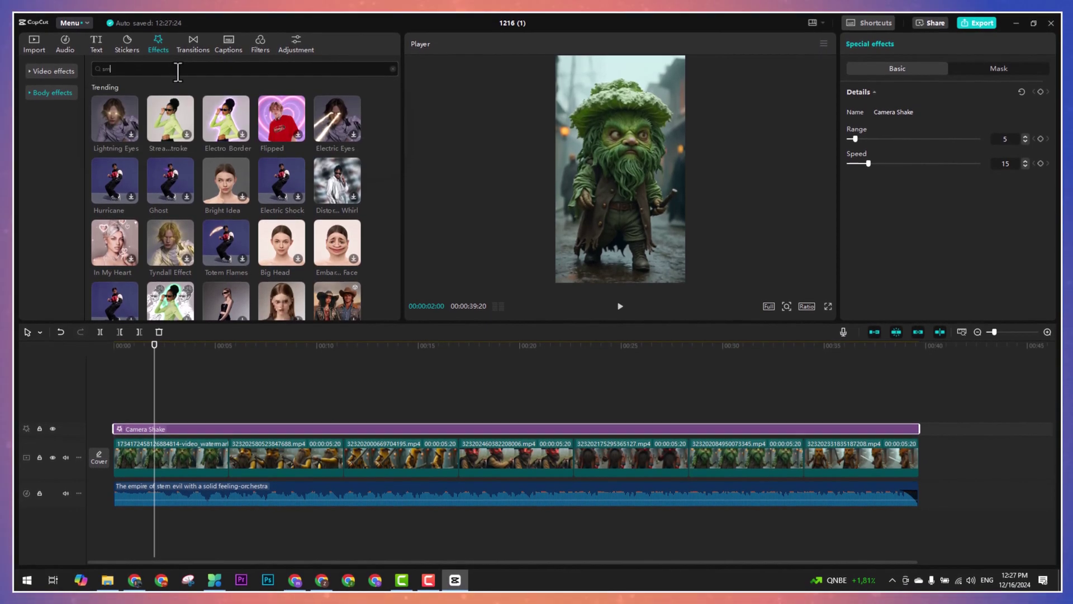
pyautogui.write('oke')
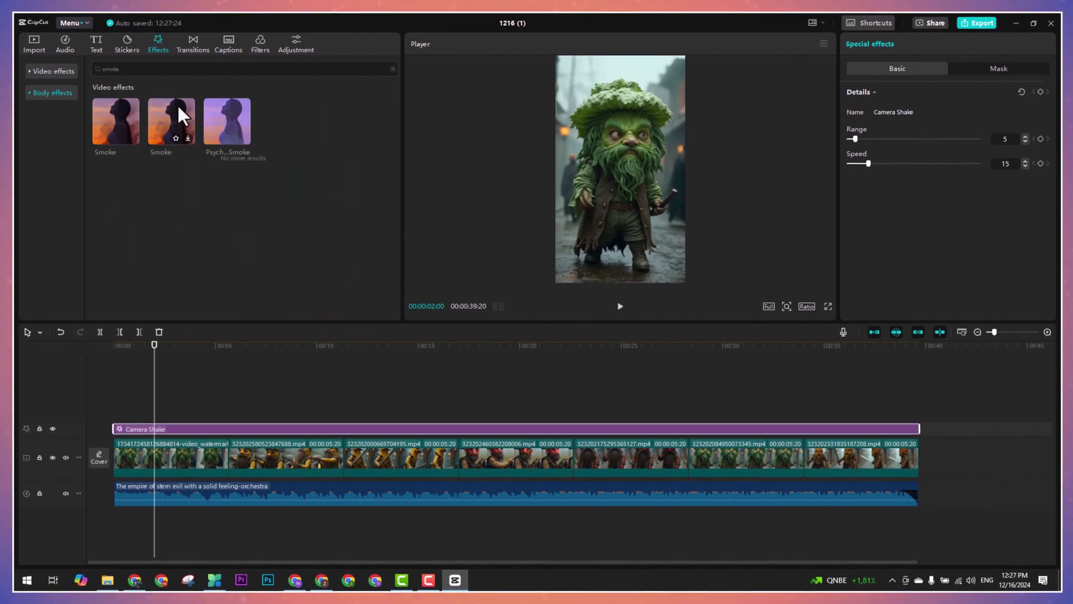
# Step: Delete the Camera Shake effect, undo the deletion and scrub ahead to the sixth clip
pyautogui.press('Delete')
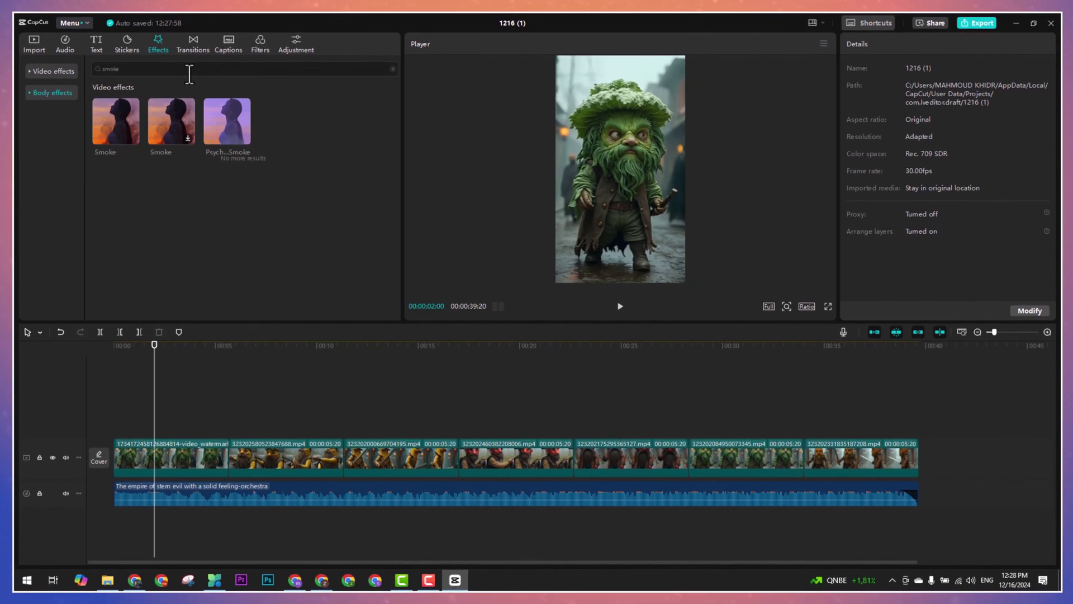
pyautogui.hotkey('ctrl', 'z')
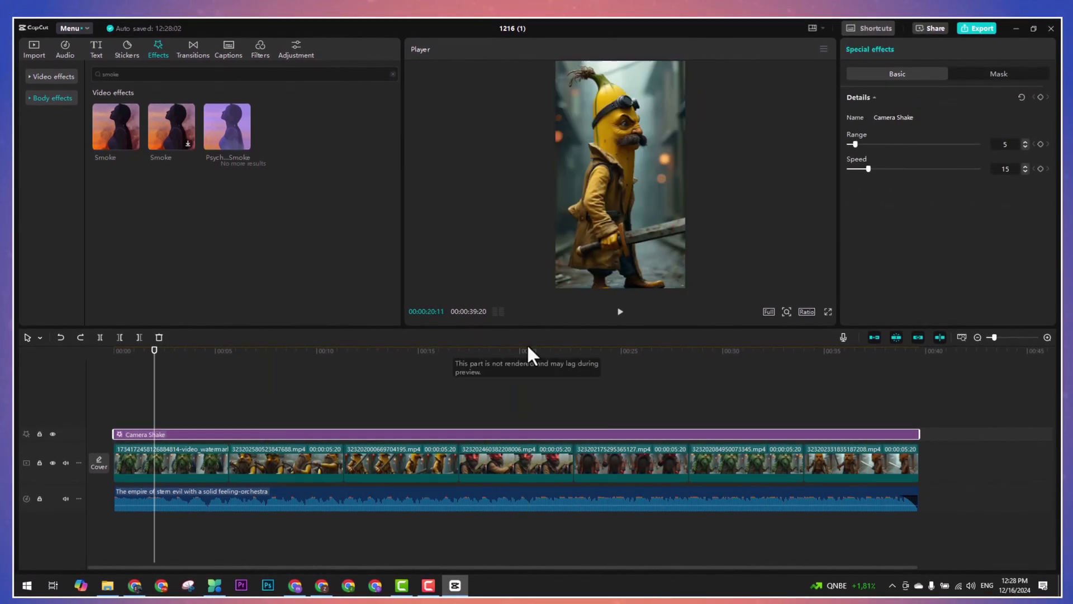
pyautogui.moveTo(535, 354); pyautogui.dragTo(751, 359)
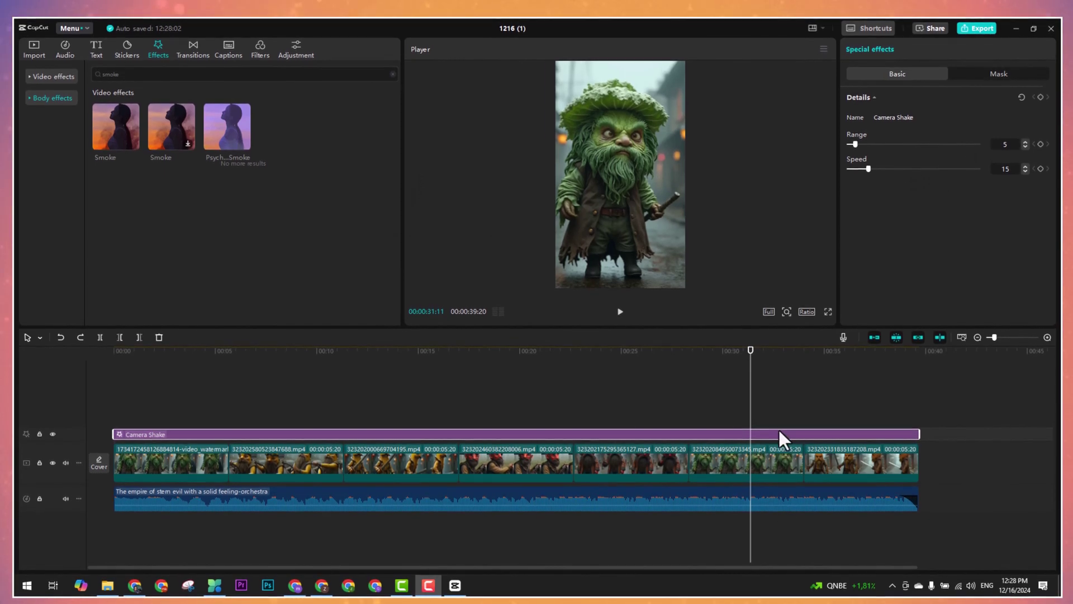
# Step: Select all clips on the video track and try the Temp and Exposure adjustments on them
pyautogui.click(935, 466)
pyautogui.moveTo(934, 455); pyautogui.dragTo(207, 465)
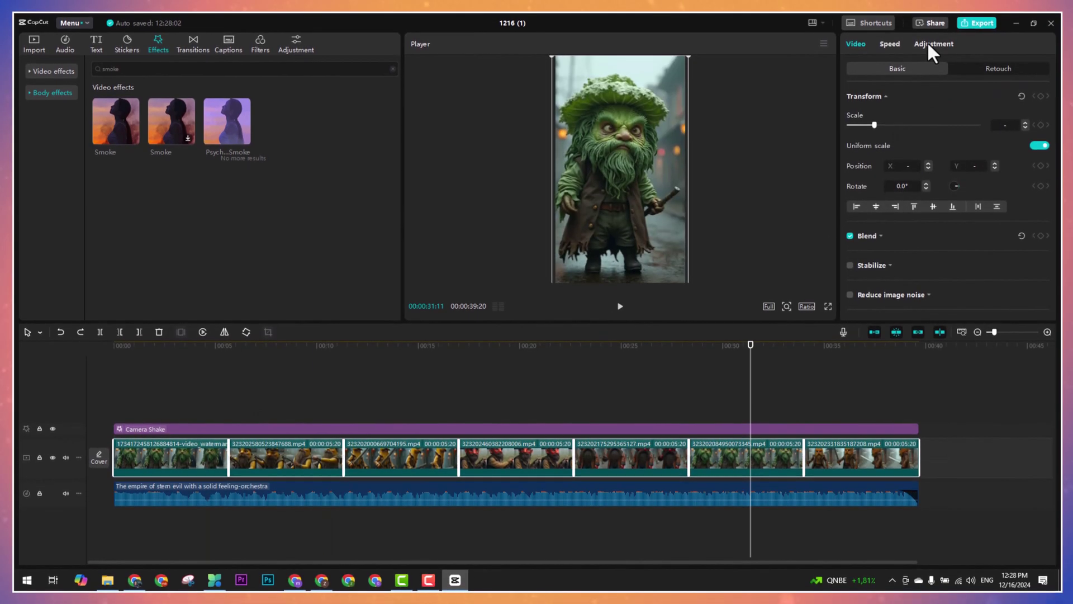
pyautogui.click(931, 49)
pyautogui.moveTo(914, 246)
pyautogui.mouseDown()
pyautogui.moveTo(896, 247)
pyautogui.moveTo(914, 256)
pyautogui.mouseUp()
pyautogui.scroll(-2, 914, 252)
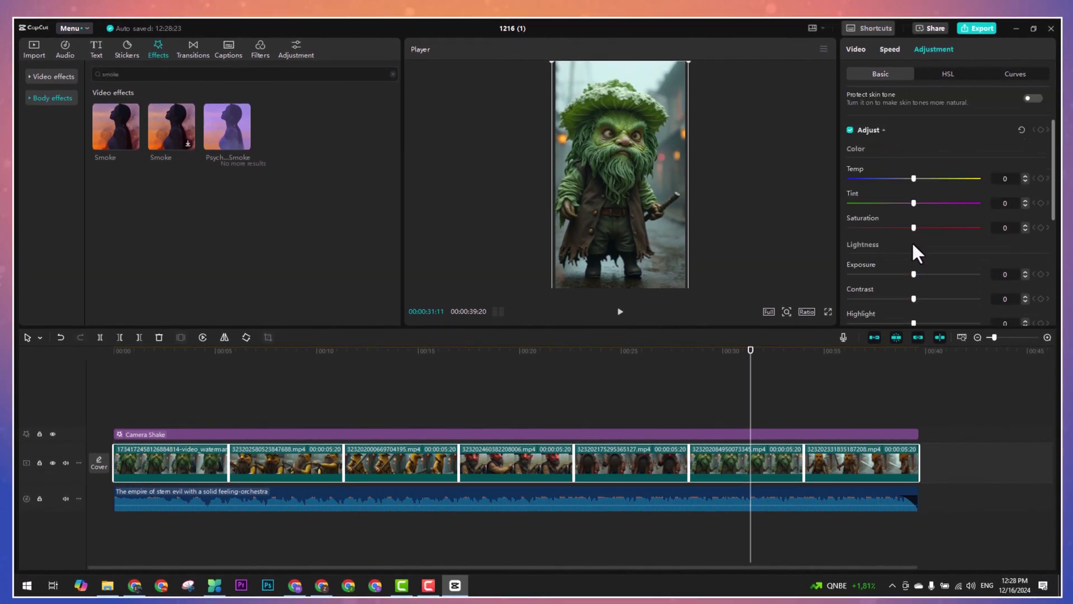
pyautogui.moveTo(912, 174)
pyautogui.mouseDown()
pyautogui.moveTo(929, 178)
pyautogui.moveTo(913, 176)
pyautogui.mouseUp()
pyautogui.scroll(-1, 913, 230)
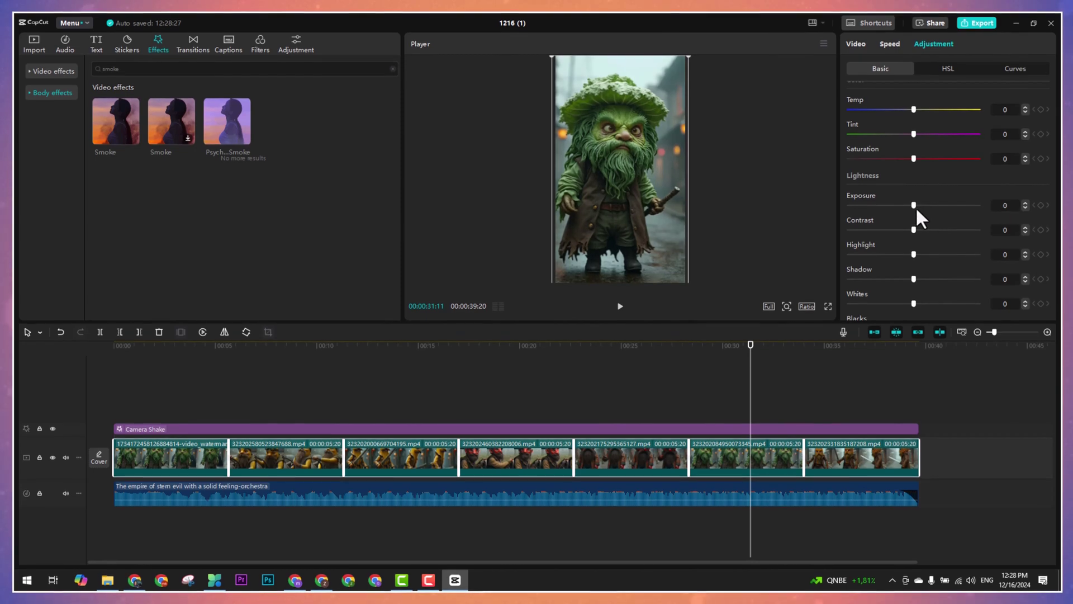
pyautogui.moveTo(917, 206); pyautogui.dragTo(913, 206)
# Step: Scrub back through the clips and export the project as a 1080P H.264 mp4 at 30fps with the recommended bit rate
pyautogui.click(635, 355)
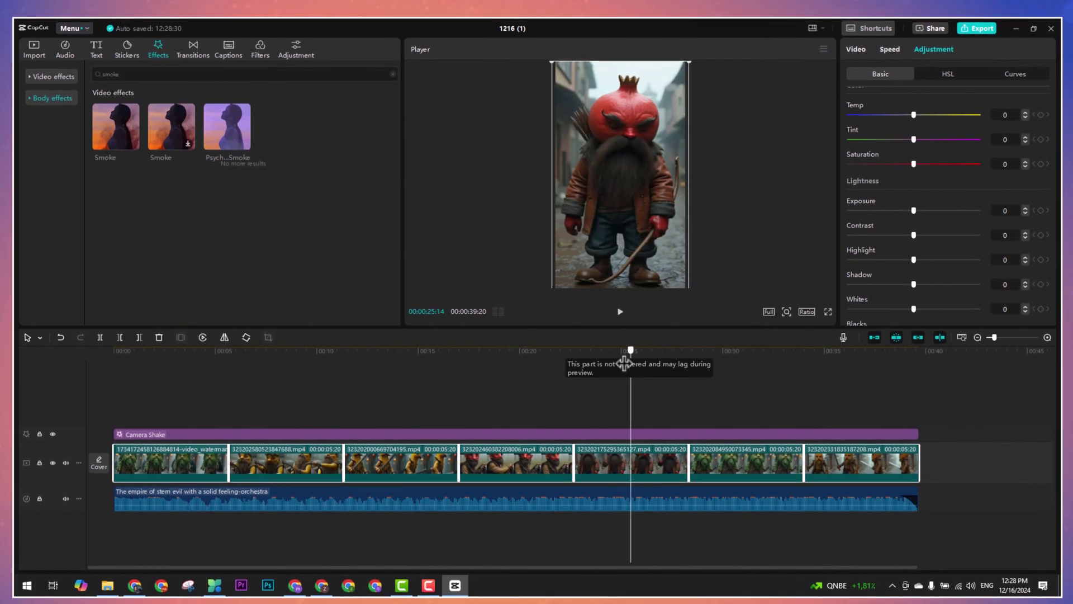
pyautogui.moveTo(412, 386); pyautogui.dragTo(233, 430)
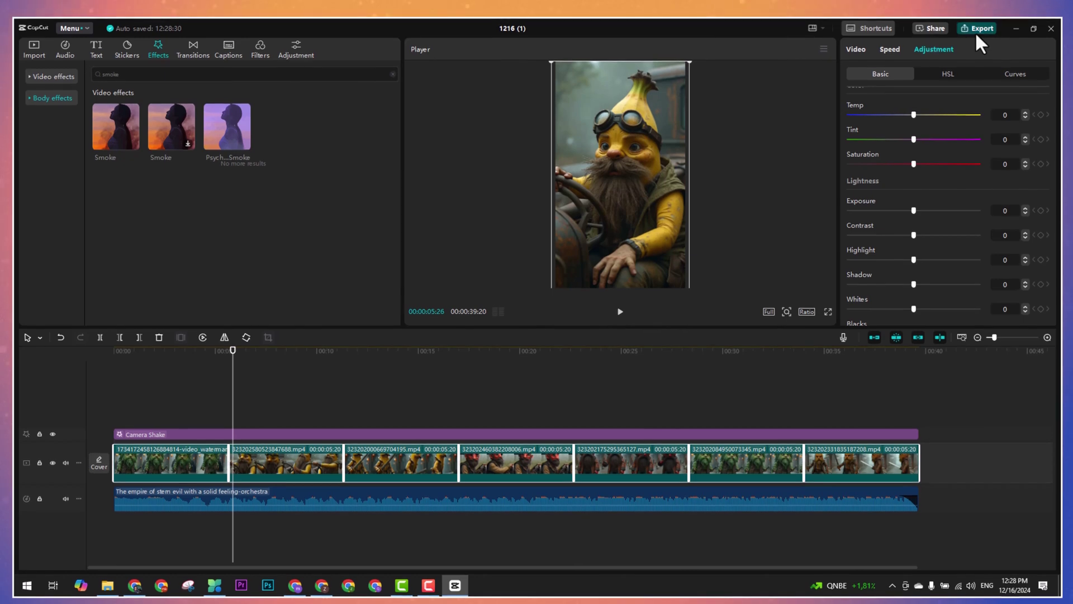
pyautogui.click(977, 30)
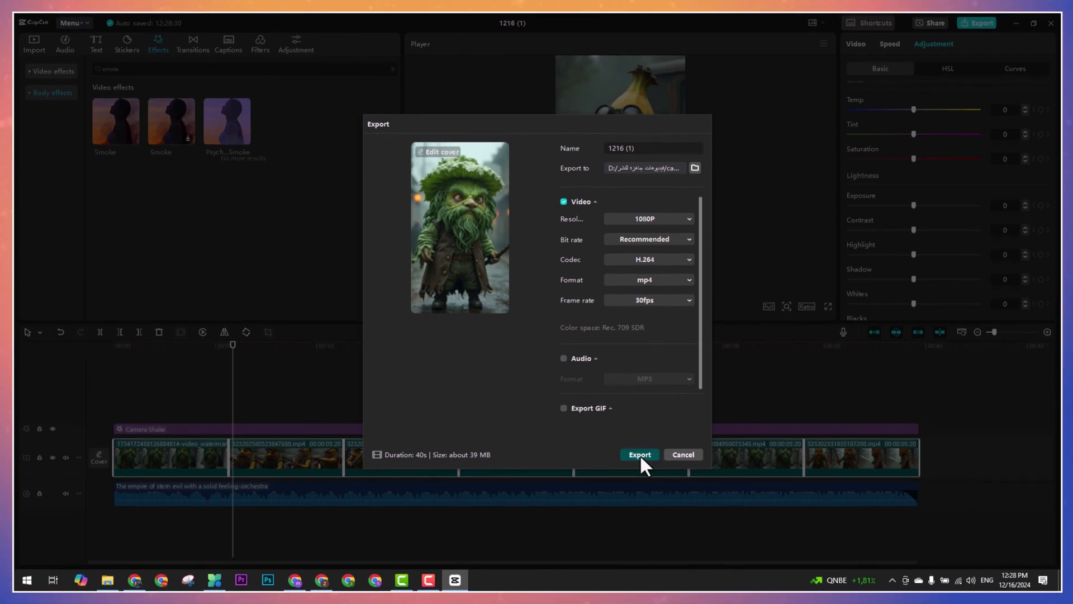
pyautogui.click(639, 460)
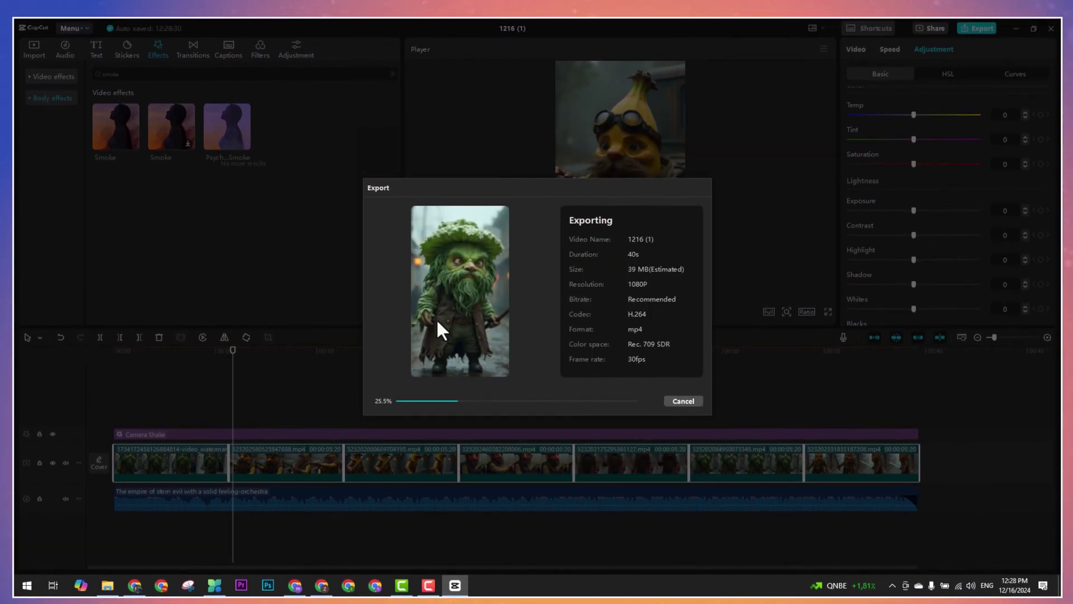